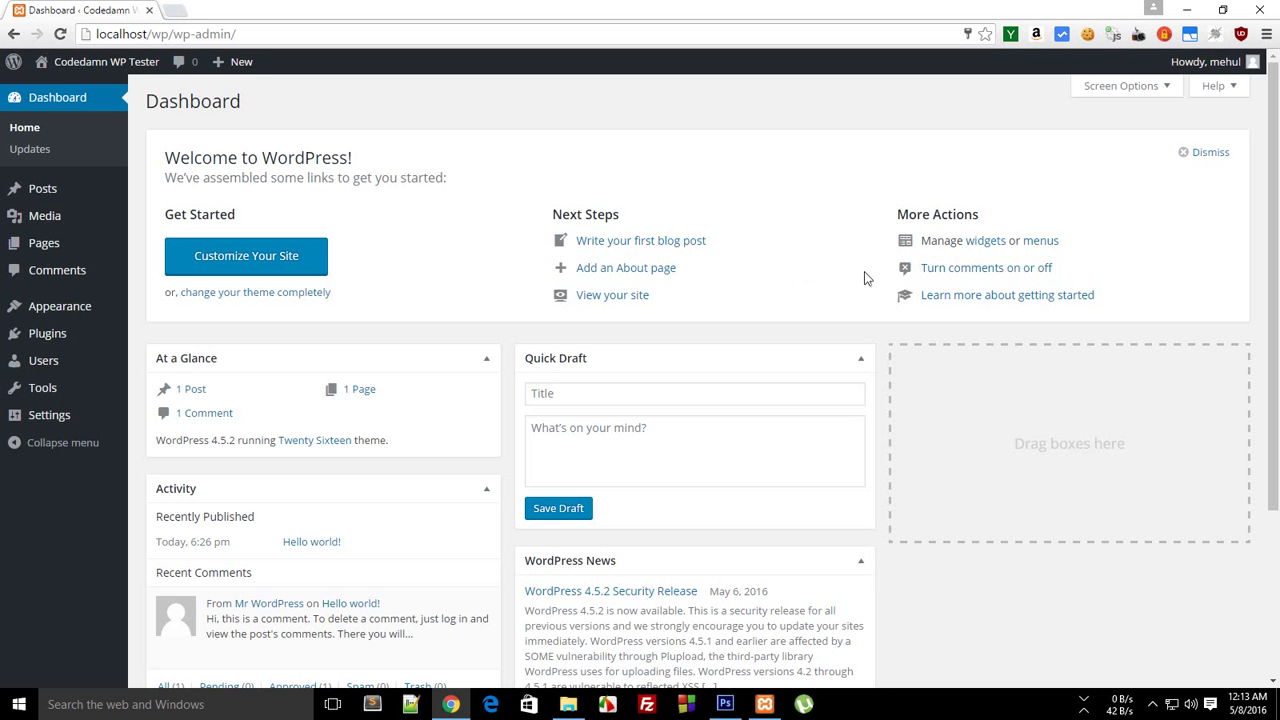
Open the wp folder inside htdocs in File Explorer.
left_click(568, 704)
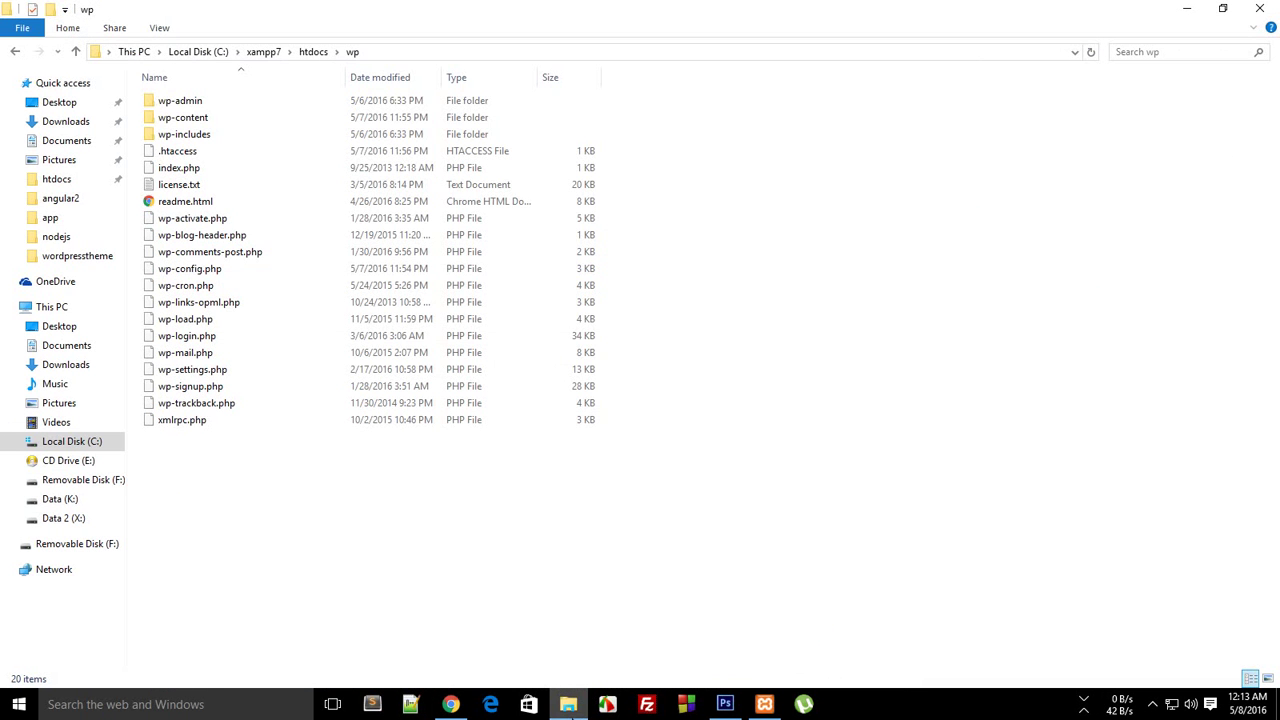
left_click(305, 57)
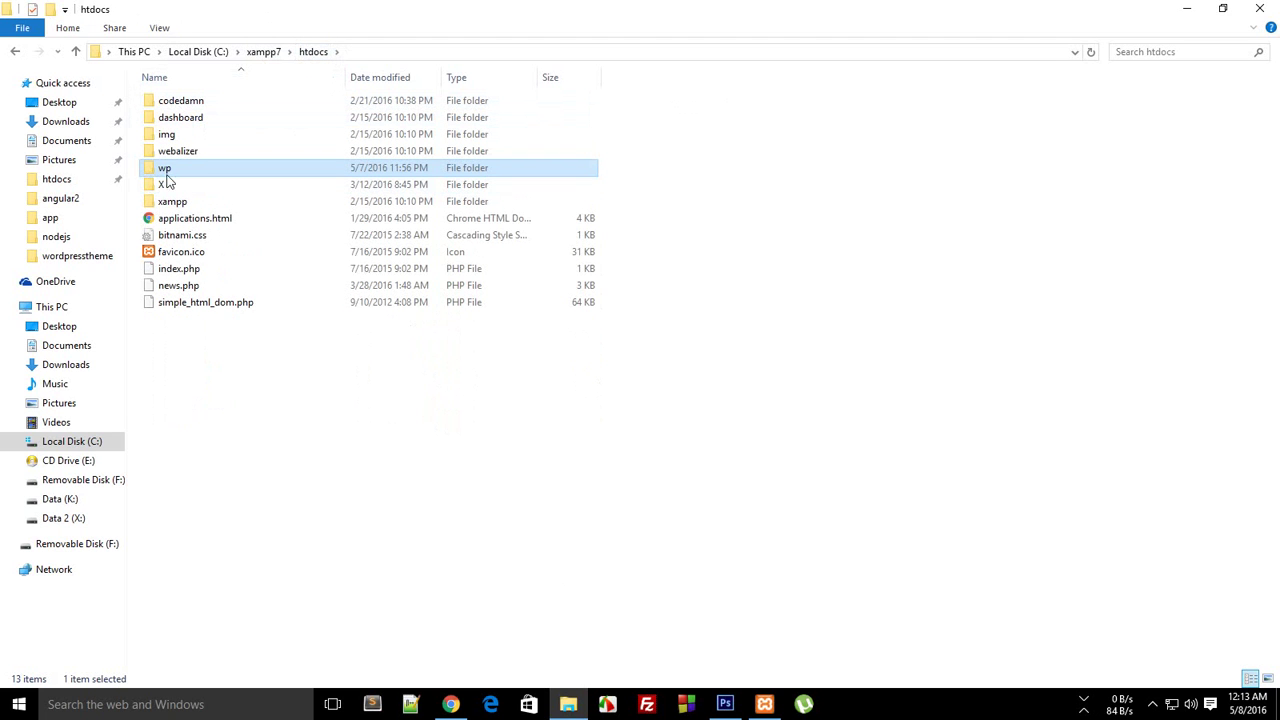
double_click(166, 172)
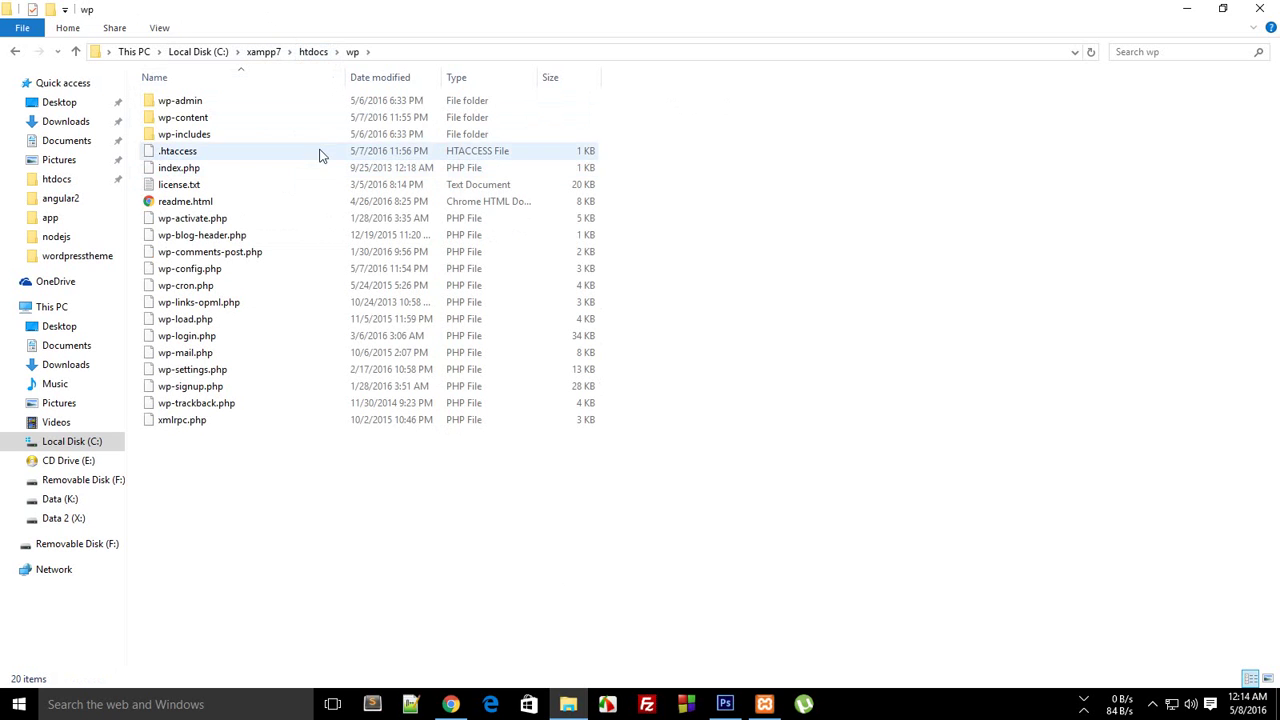
Try selecting files and folders in wp, leaving the .htaccess file selected.
left_click_drag(688, 139, 585, 452)
left_click(610, 455)
left_click_drag(641, 127, 514, 88)
left_click(725, 210)
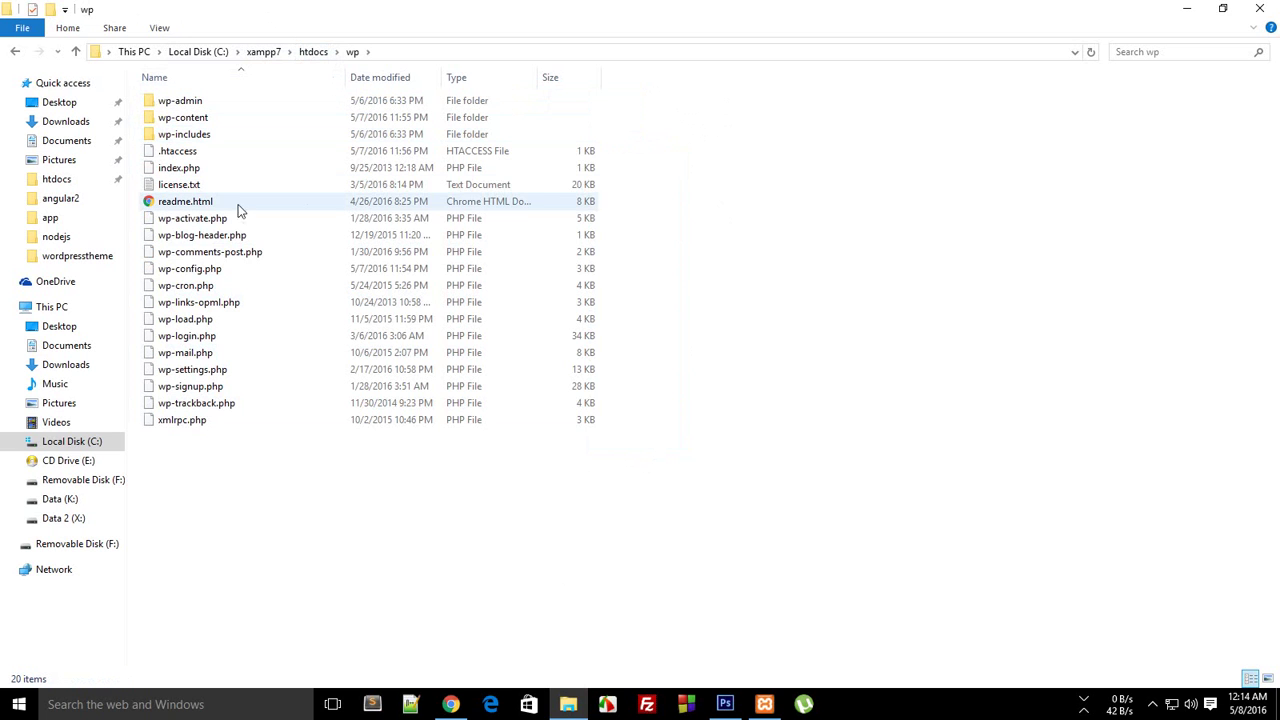
left_click(188, 156)
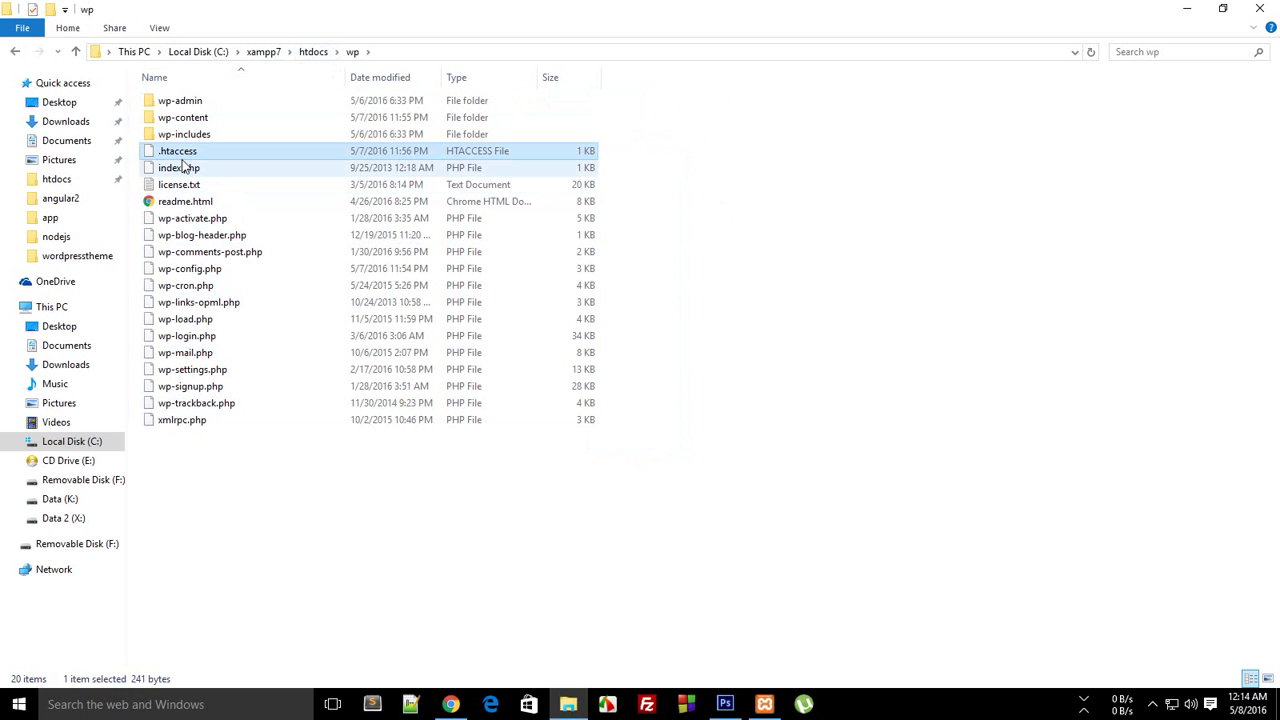
Review the WordPress rewrite block of .htaccess in Notepad++, then return to the Dashboard.
right_click(179, 154)
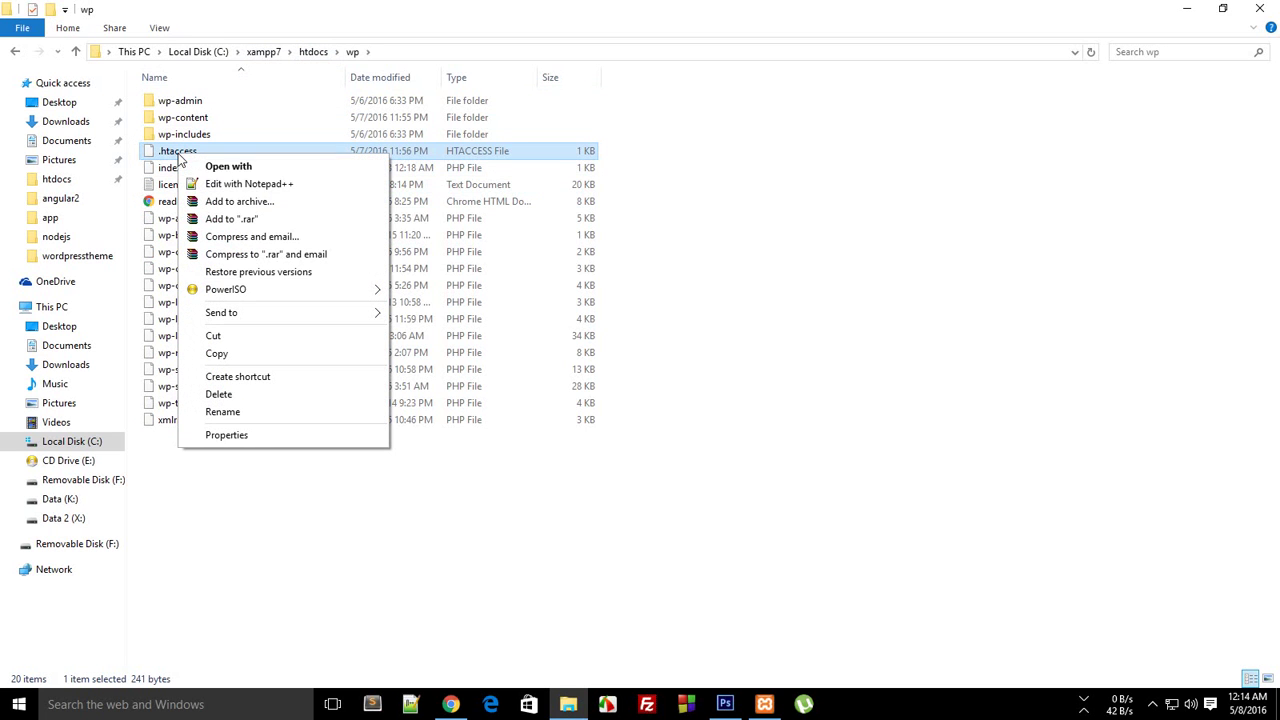
left_click(218, 186)
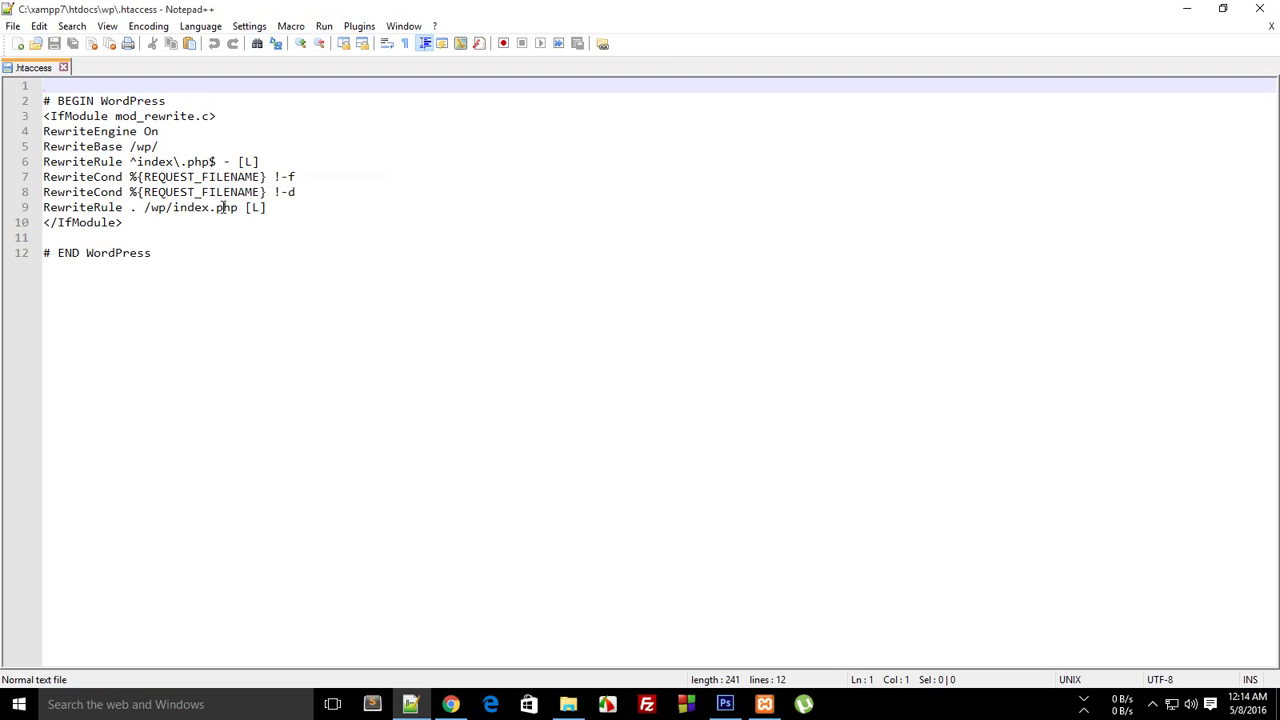
left_click_drag(226, 269, 48, 100)
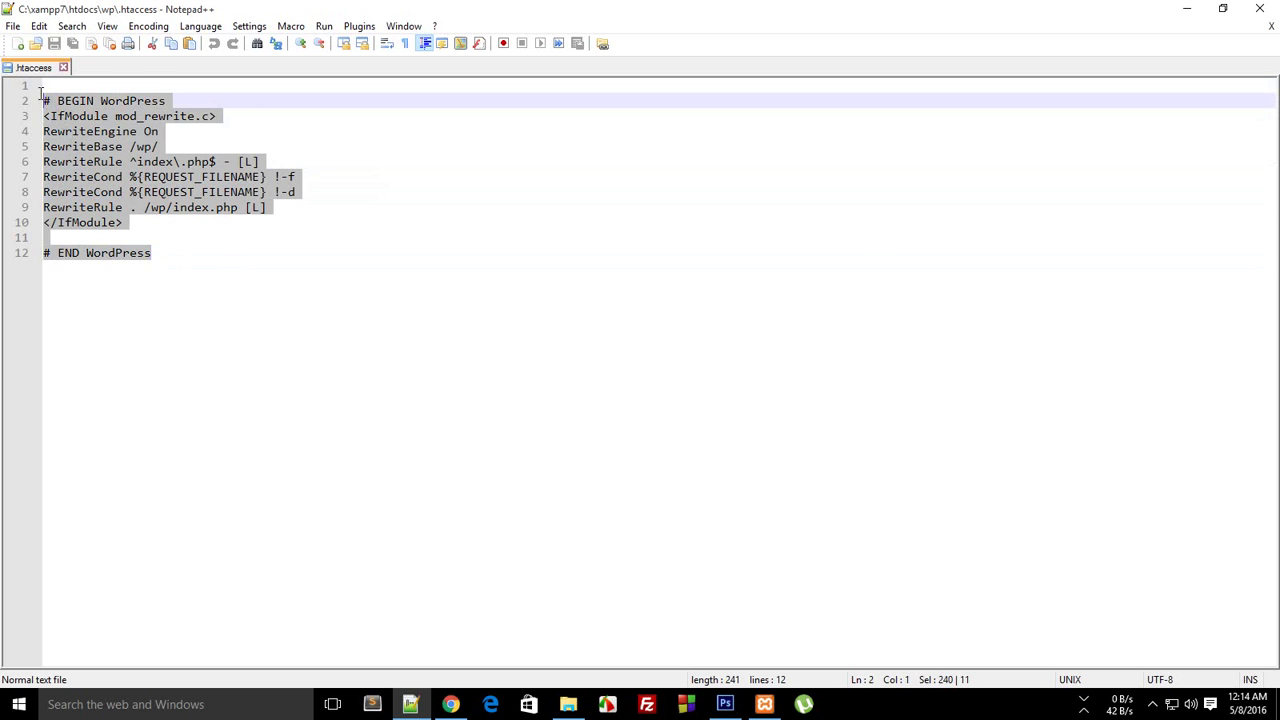
left_click(232, 227)
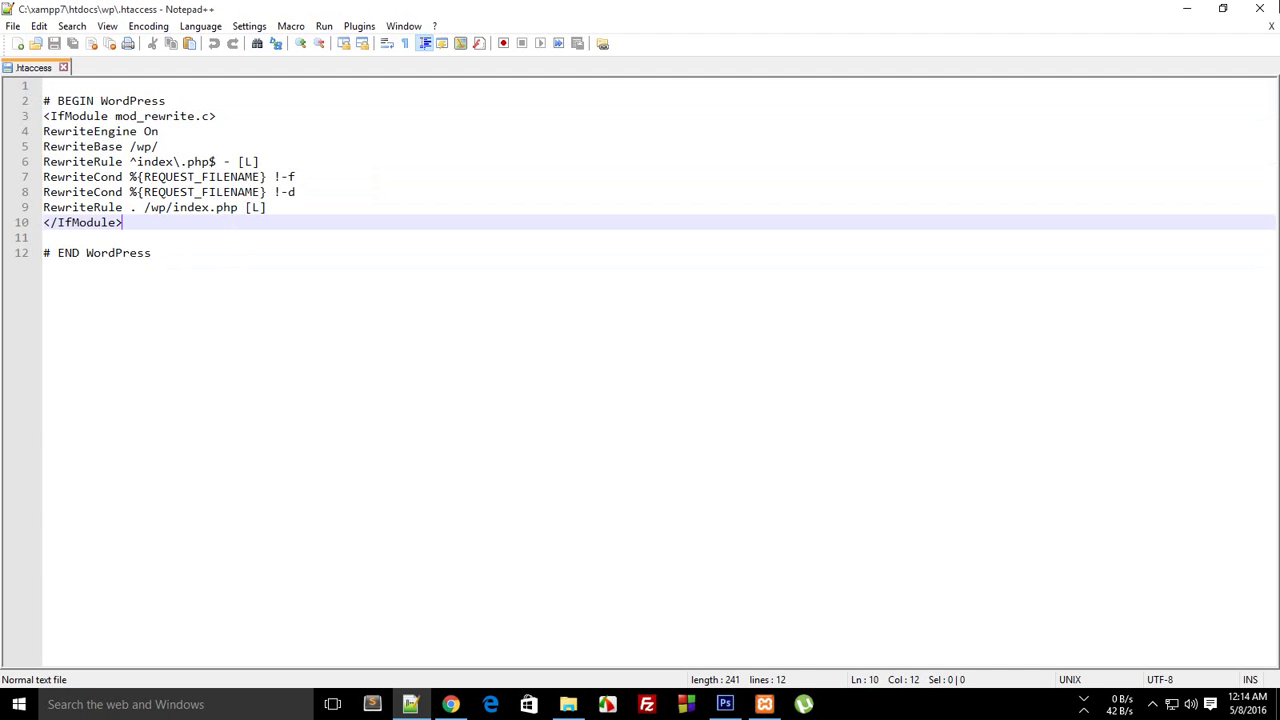
key("alt+Tab")
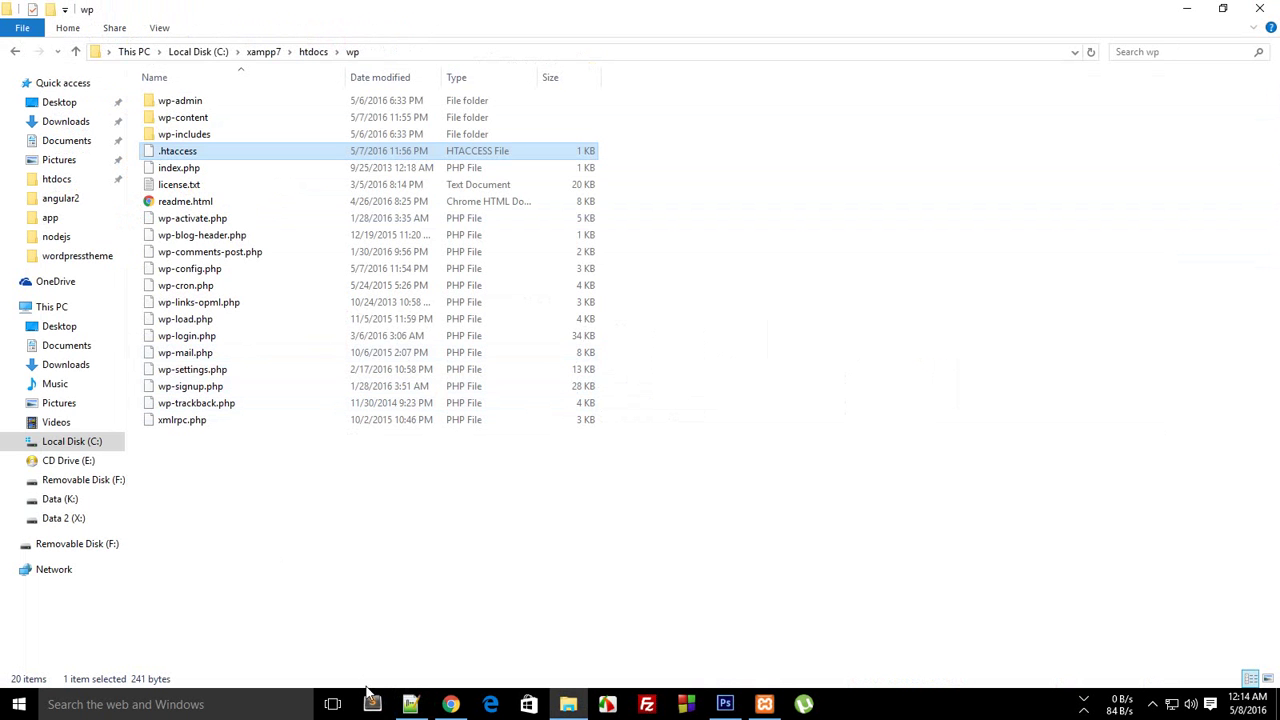
key("alt+Tab")
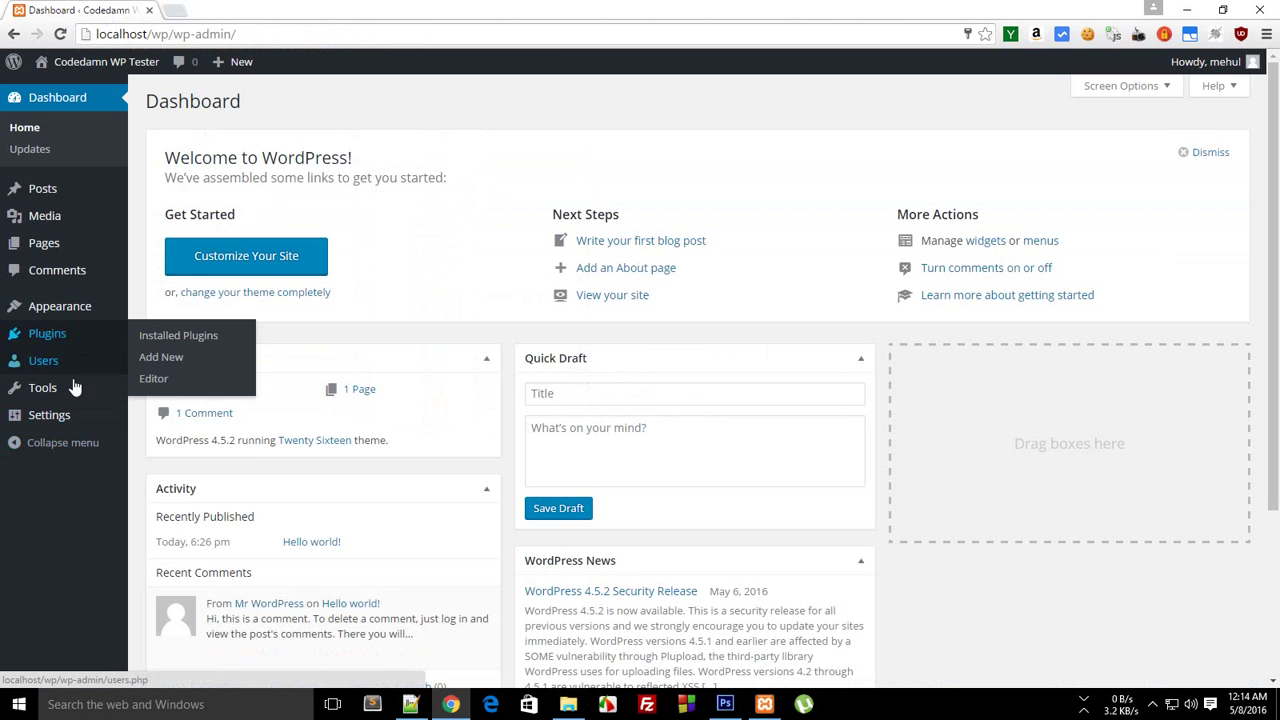
Try the permalink structure options on Permalink Settings, leaving Month and name selected.
left_click(184, 530)
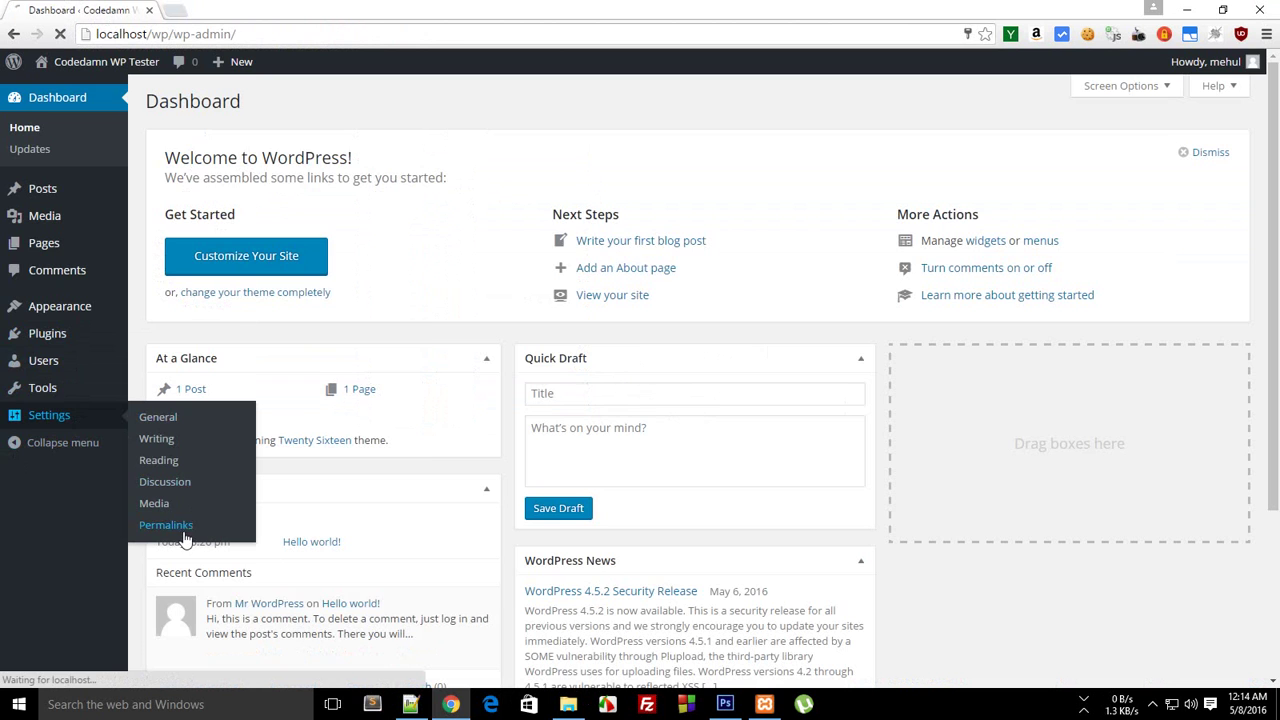
scroll(1277, 288, "down", 1)
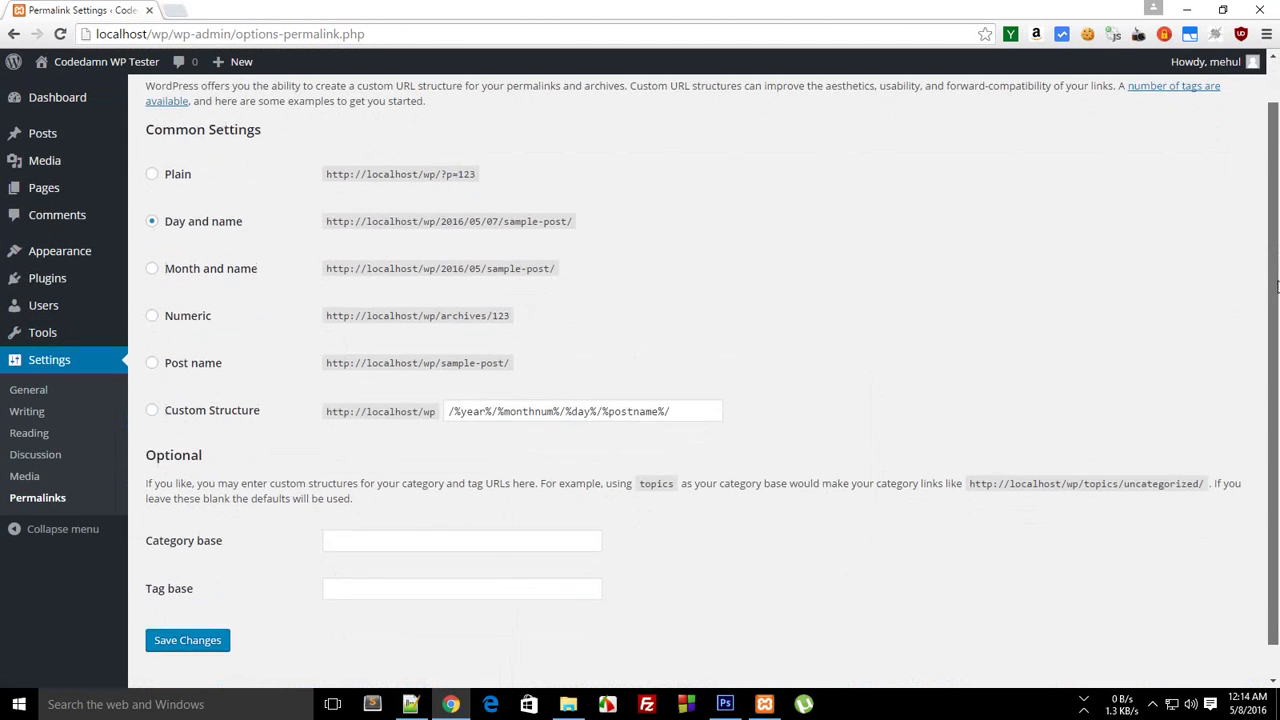
scroll(1277, 288, "down", 1)
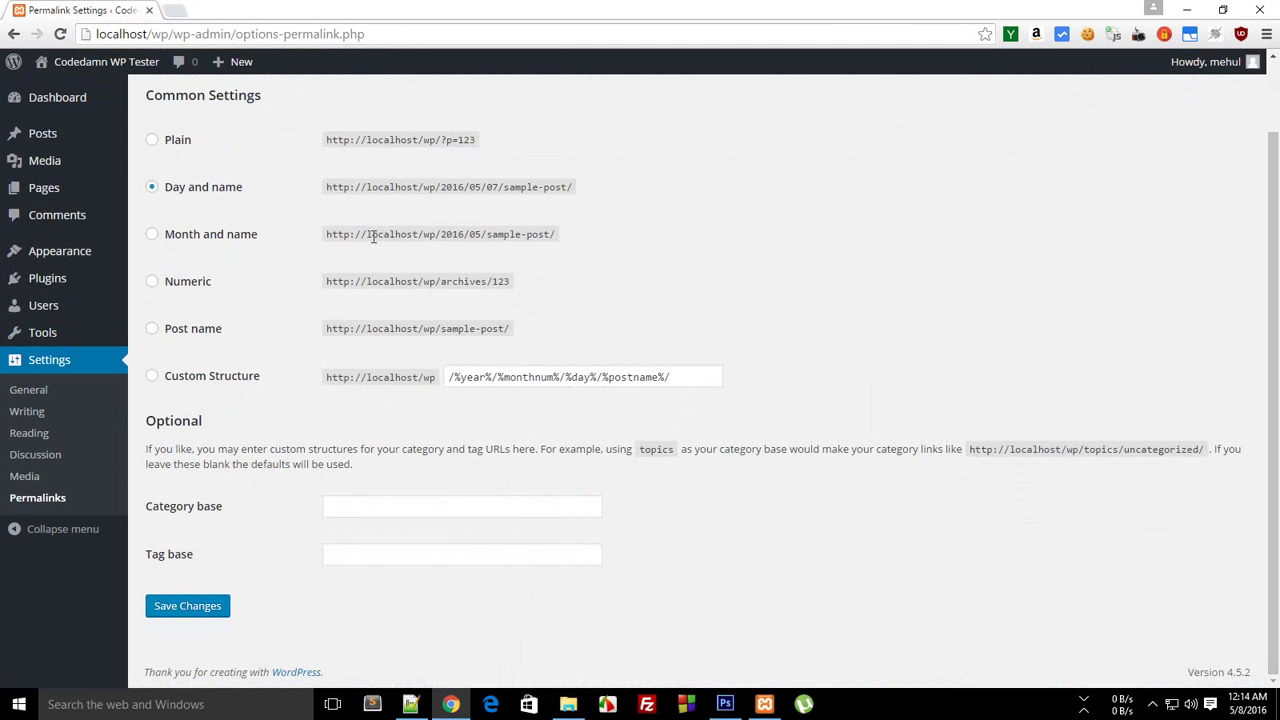
left_click(212, 238)
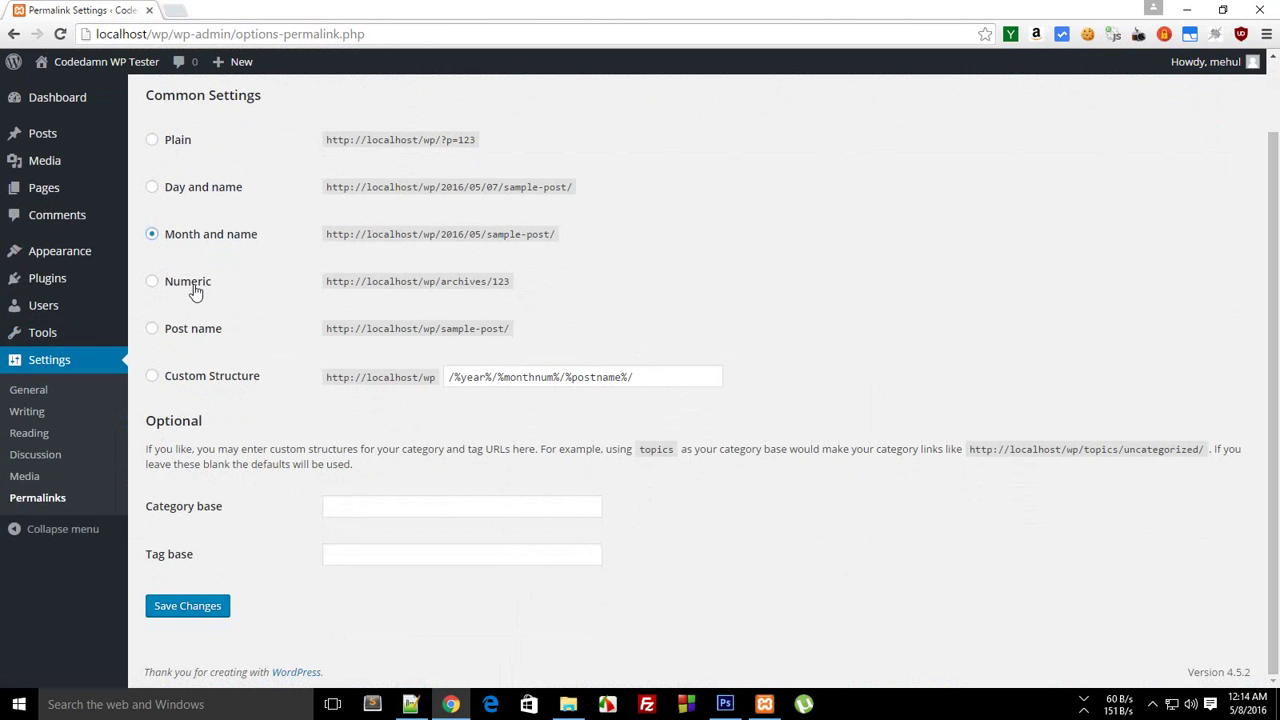
left_click(196, 288)
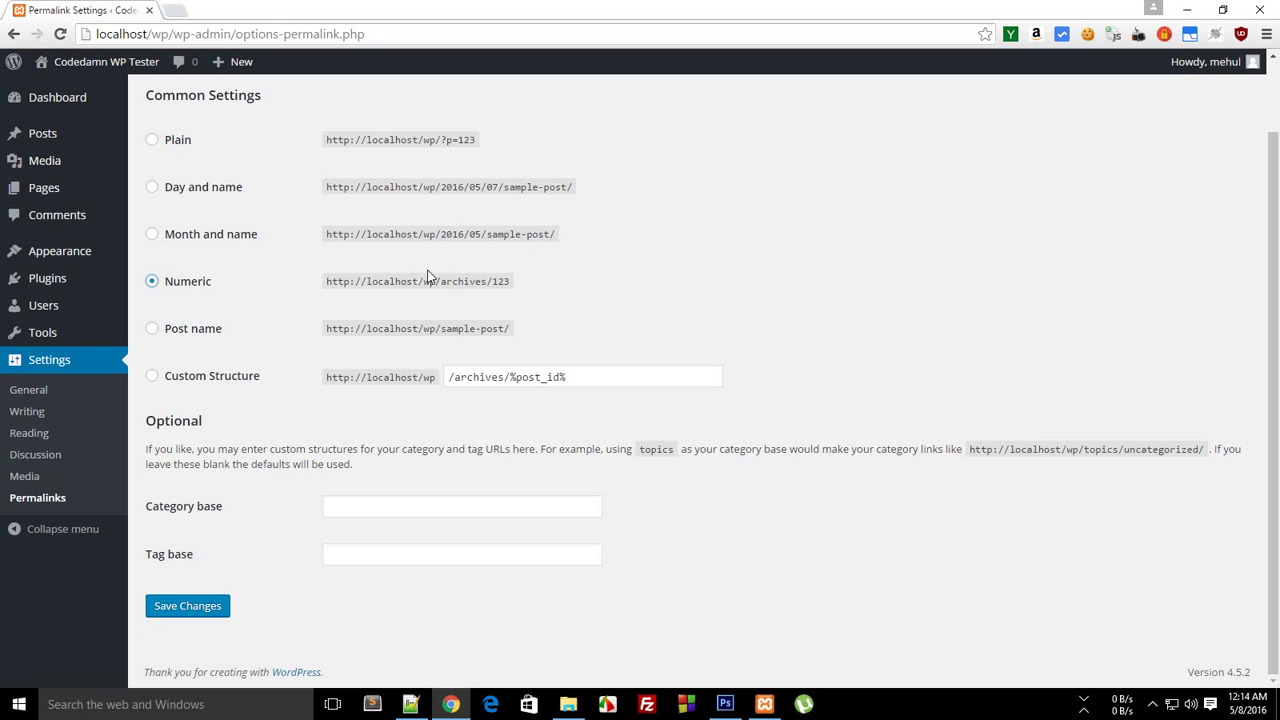
left_click(195, 143)
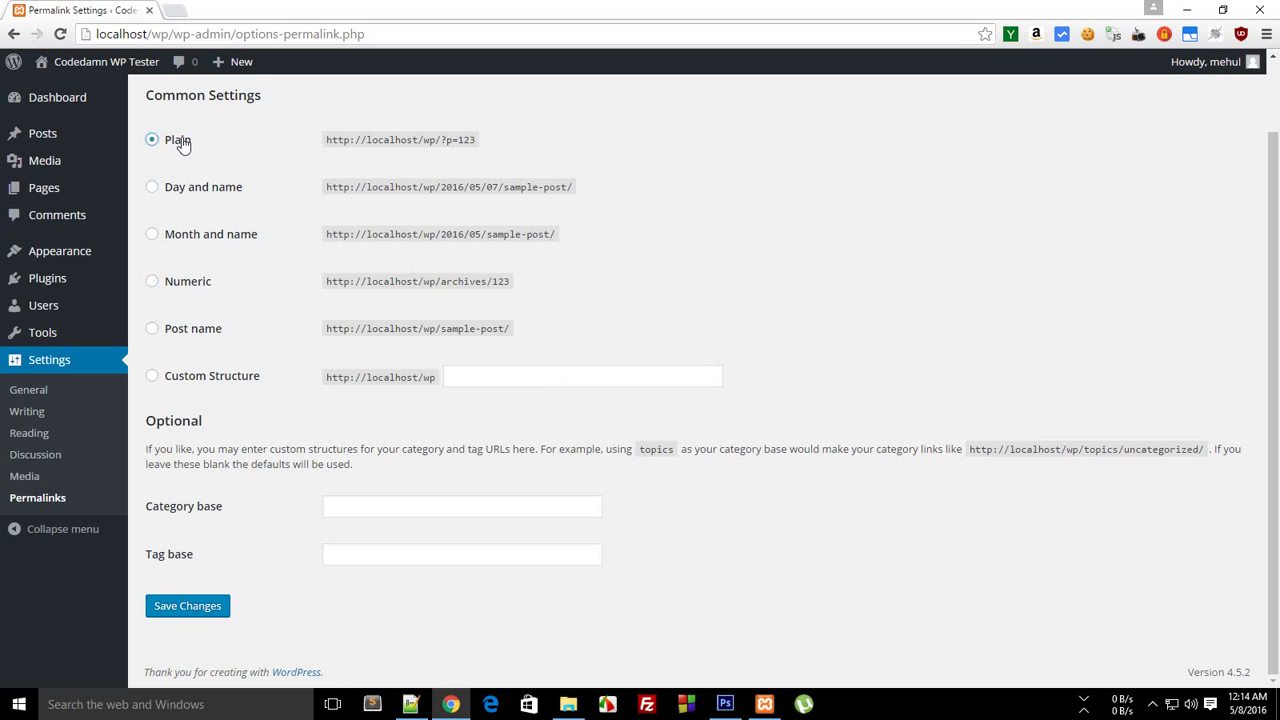
left_click_drag(441, 141, 469, 141)
left_click(481, 184)
left_click(260, 196)
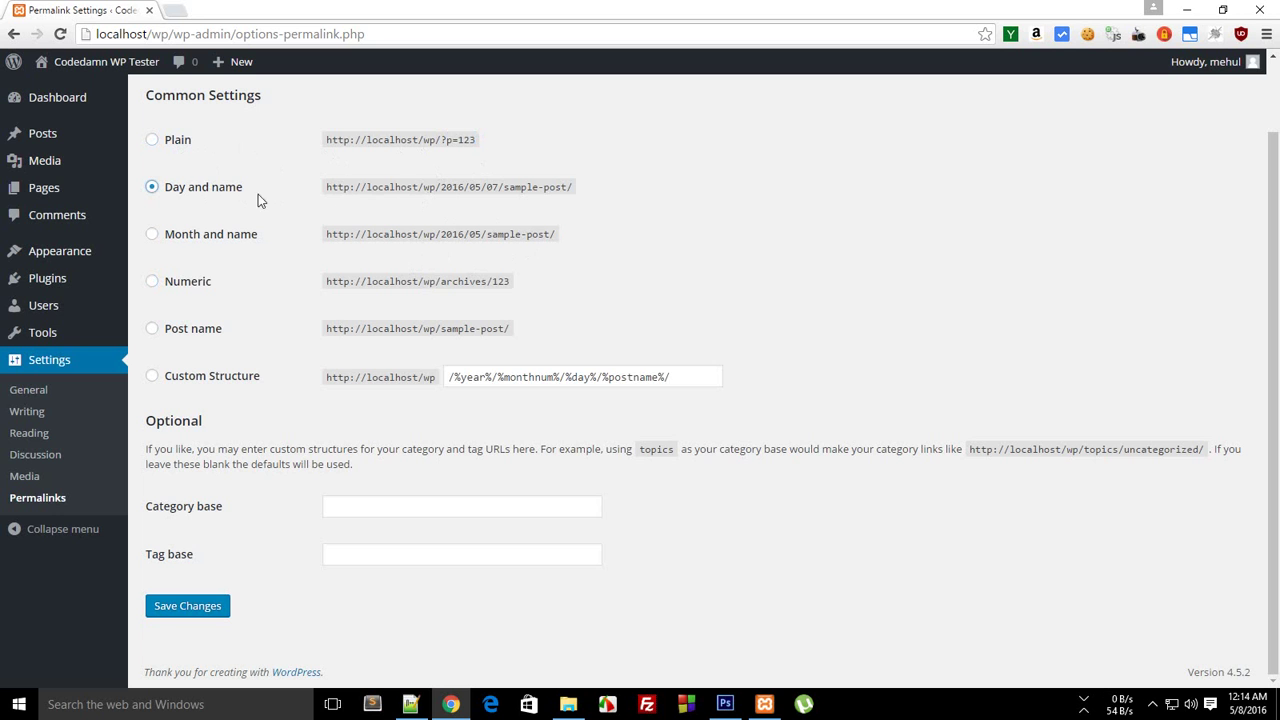
left_click(250, 240)
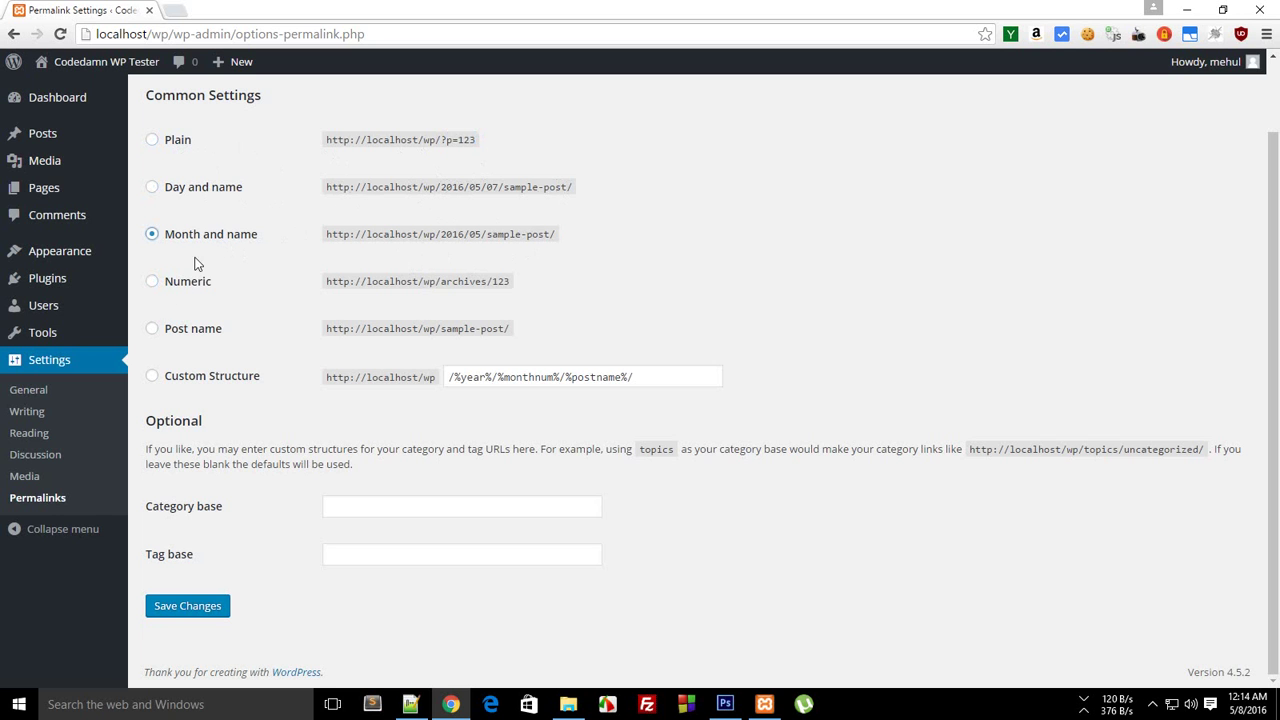
scroll(1198, 336, "up", 2)
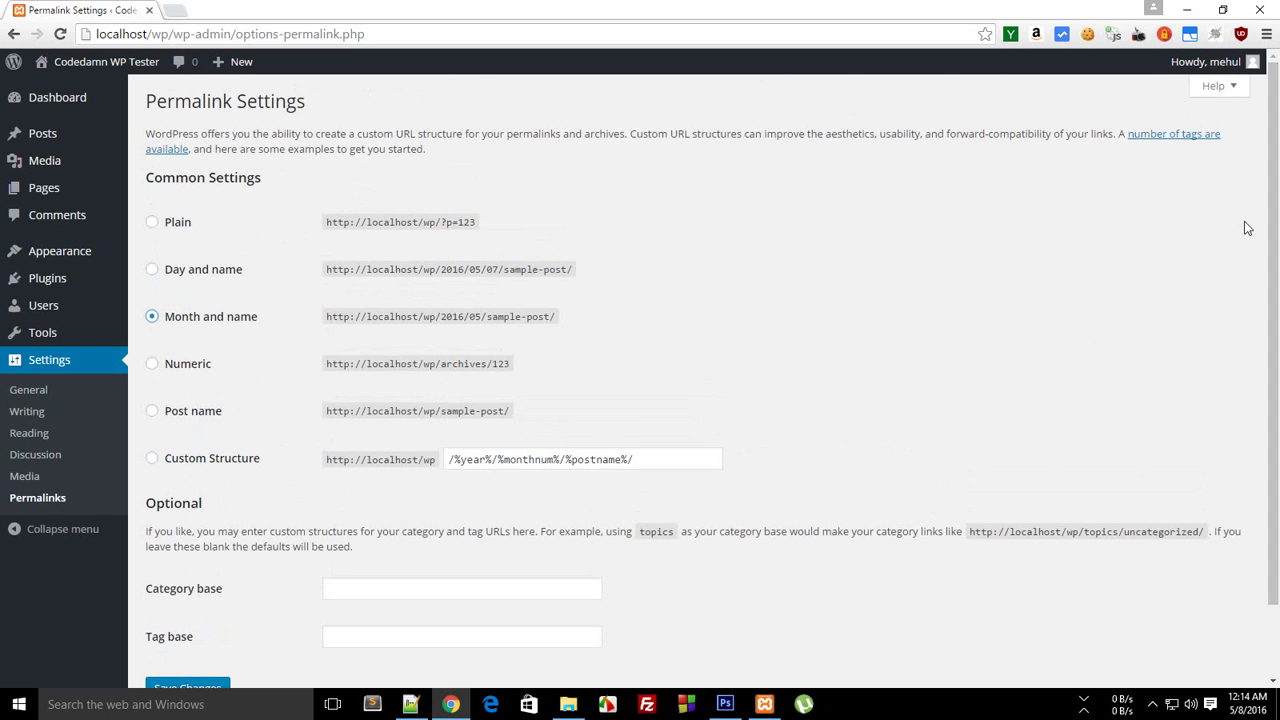
Minimize the .htaccess editor and return to the wp folder window.
left_click(410, 704)
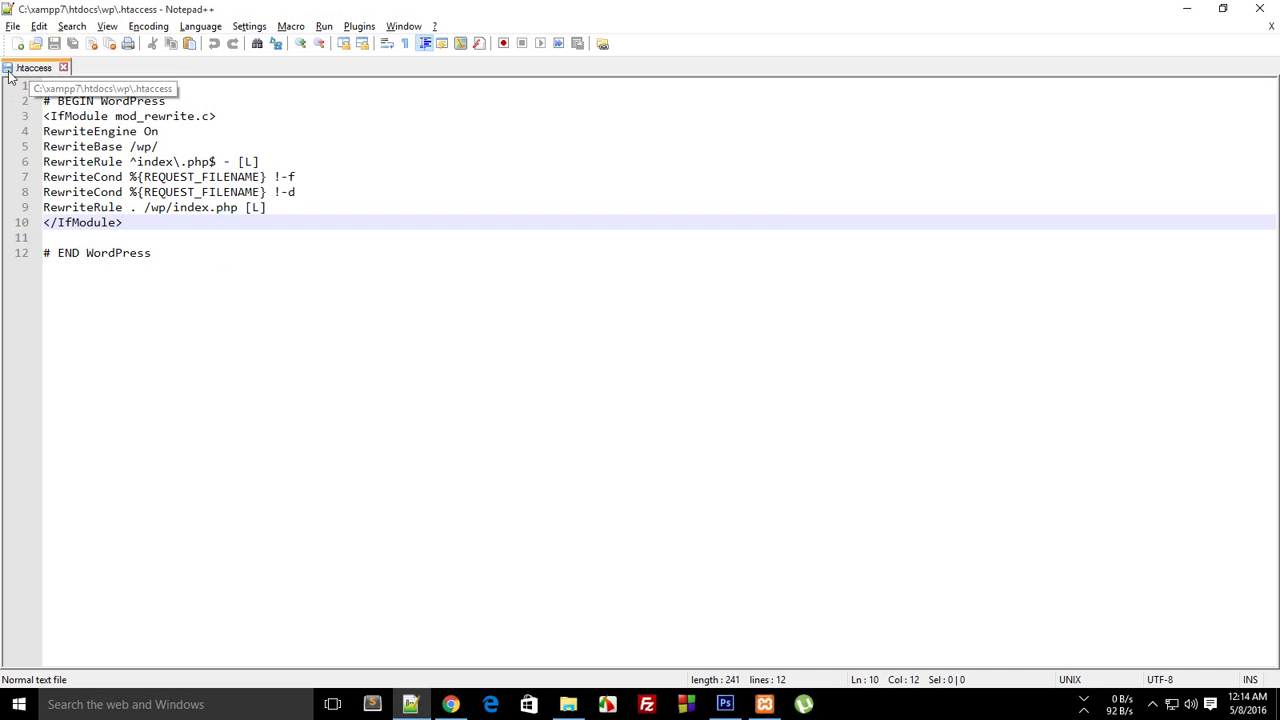
left_click(1181, 9)
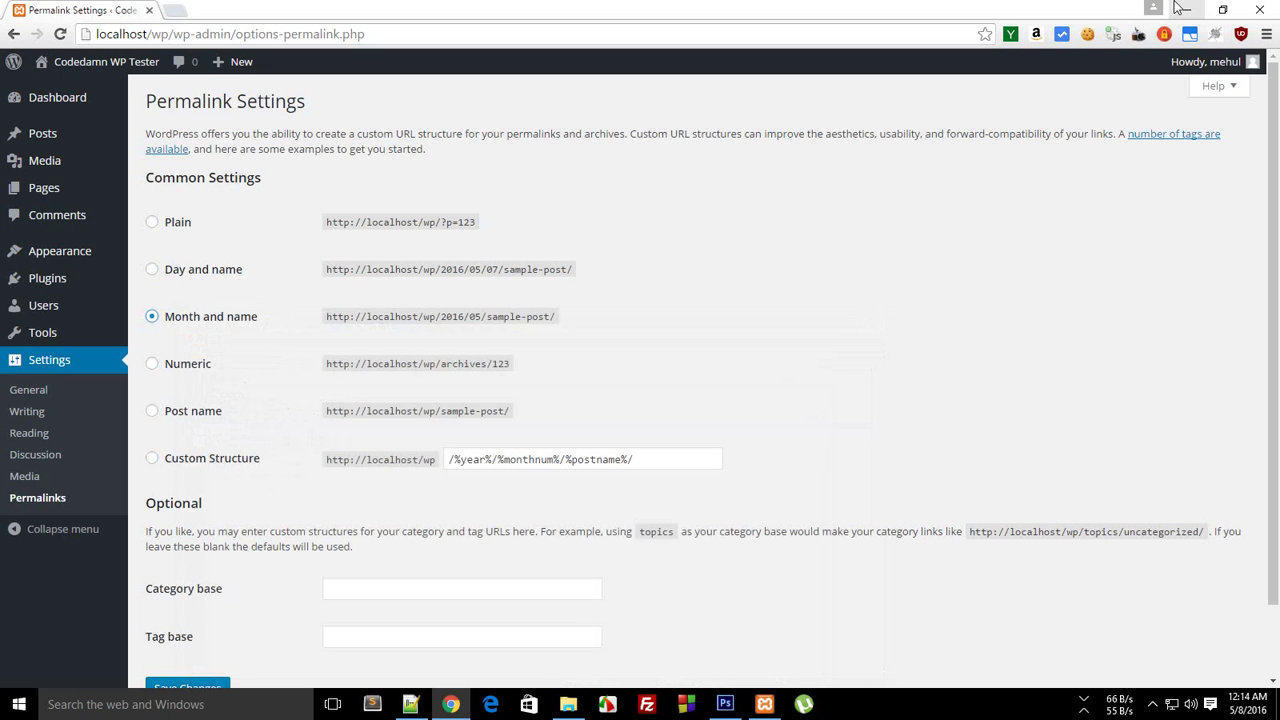
left_click(568, 704)
Look at the site's public front page, then return to the wp folder.
left_click(192, 169)
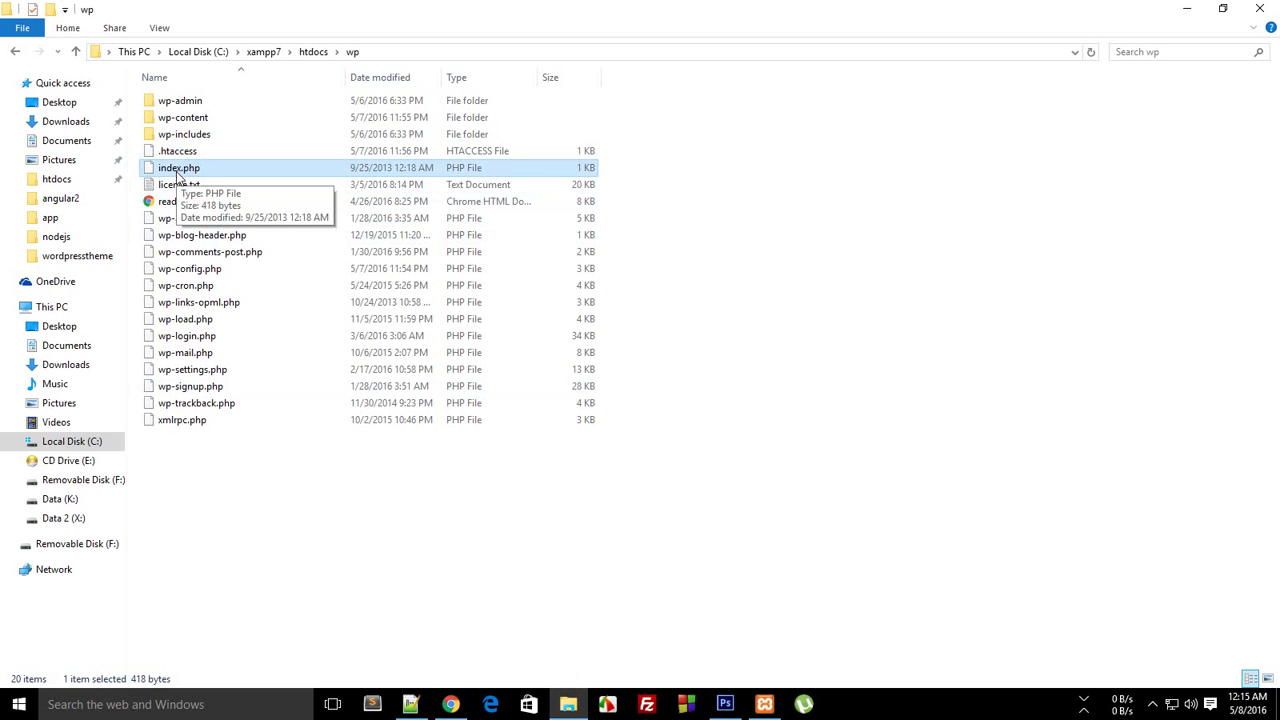
key("alt+Tab")
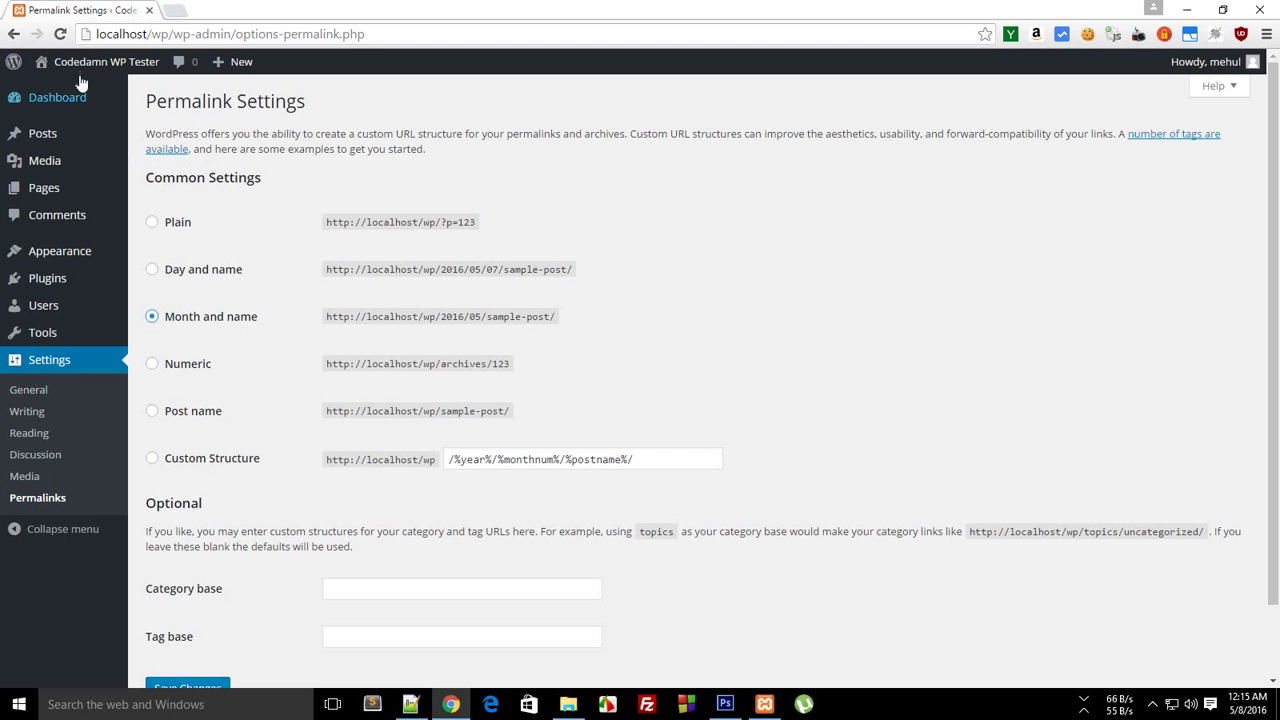
left_click(77, 70)
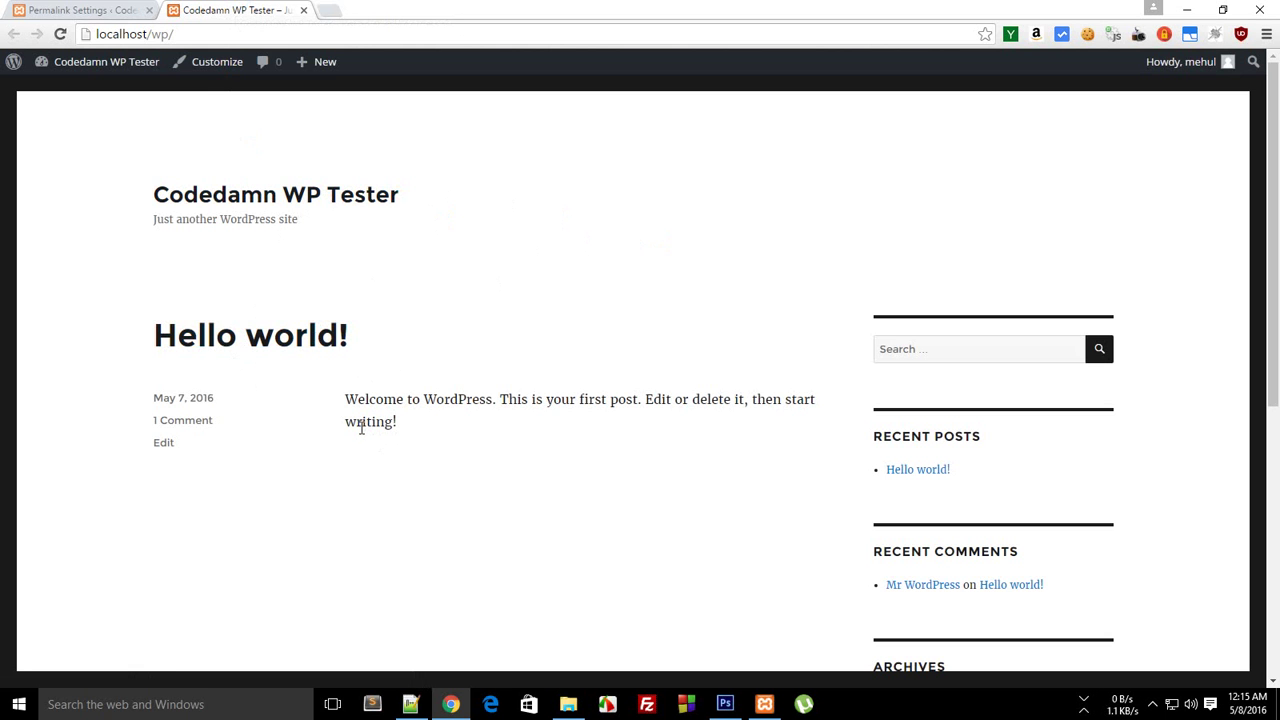
key("alt+Tab")
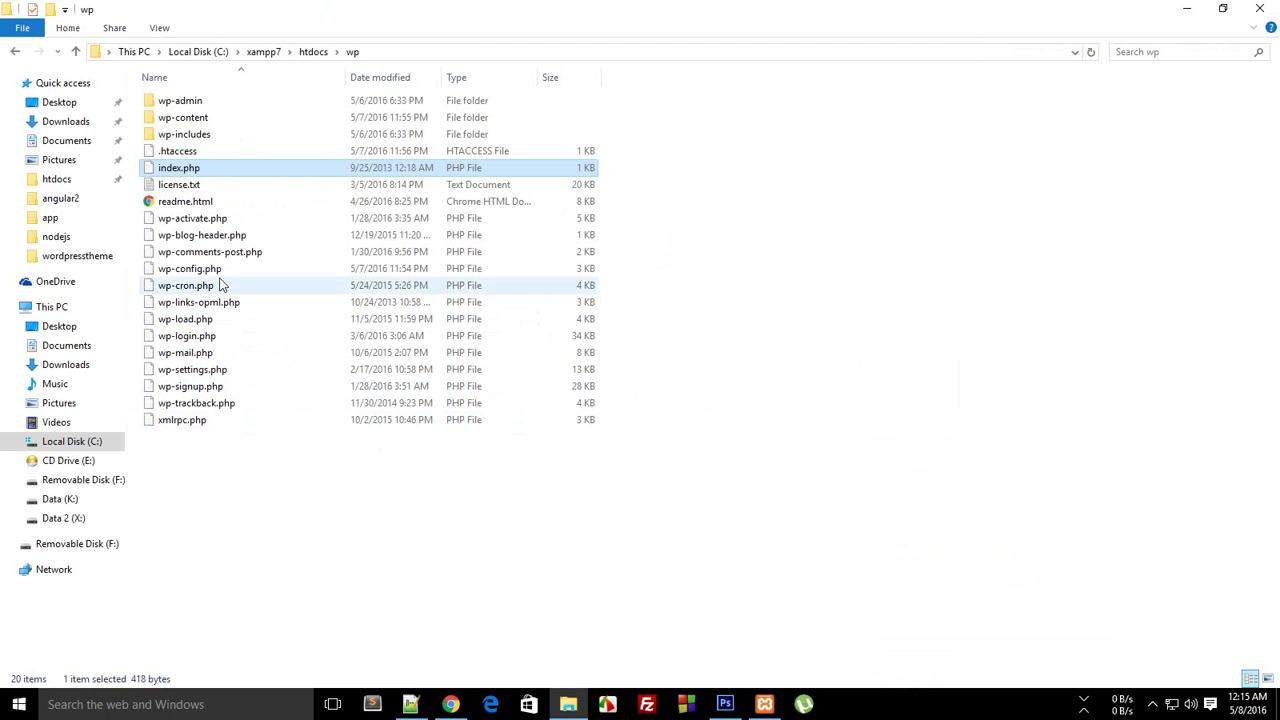
Open and read license.txt twice, closing it each time.
double_click(205, 186)
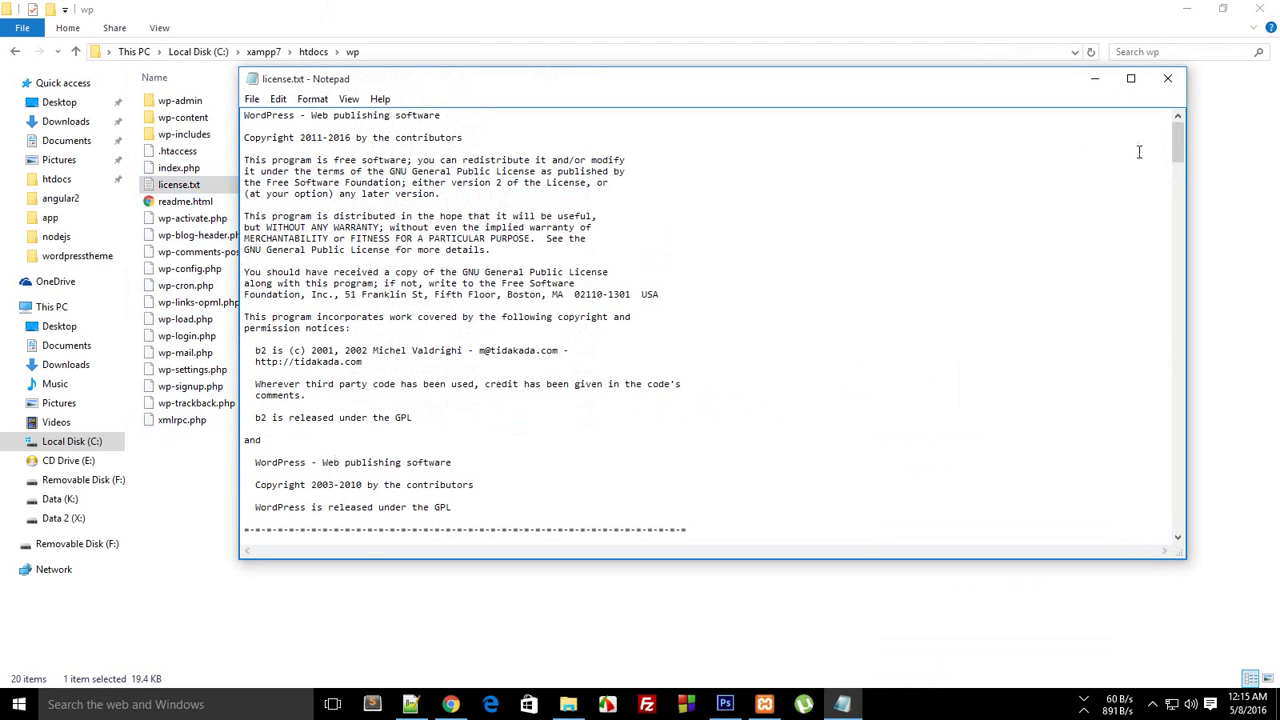
mouse_move(1183, 147)
left_mouse_down()
mouse_move(1168, 492)
mouse_move(1178, 125)
left_mouse_up()
left_click(414, 210)
left_click(1167, 78)
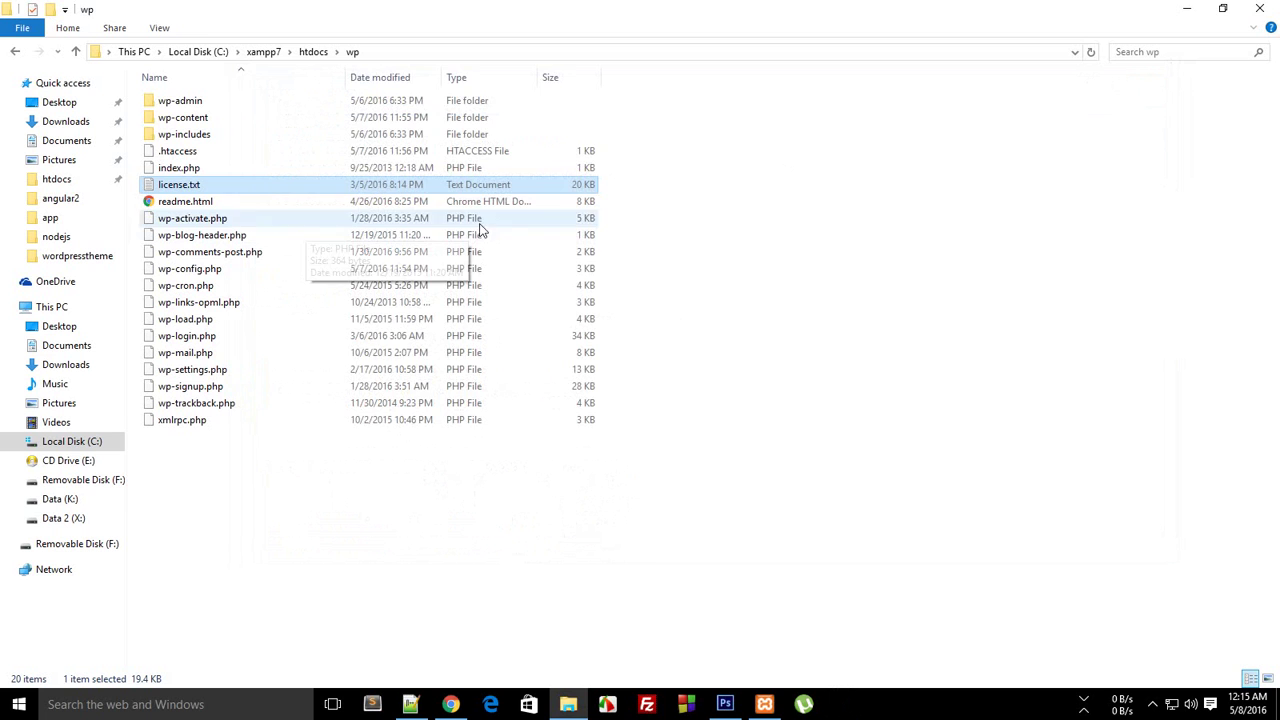
double_click(523, 189)
scroll(1167, 147, "down", 20)
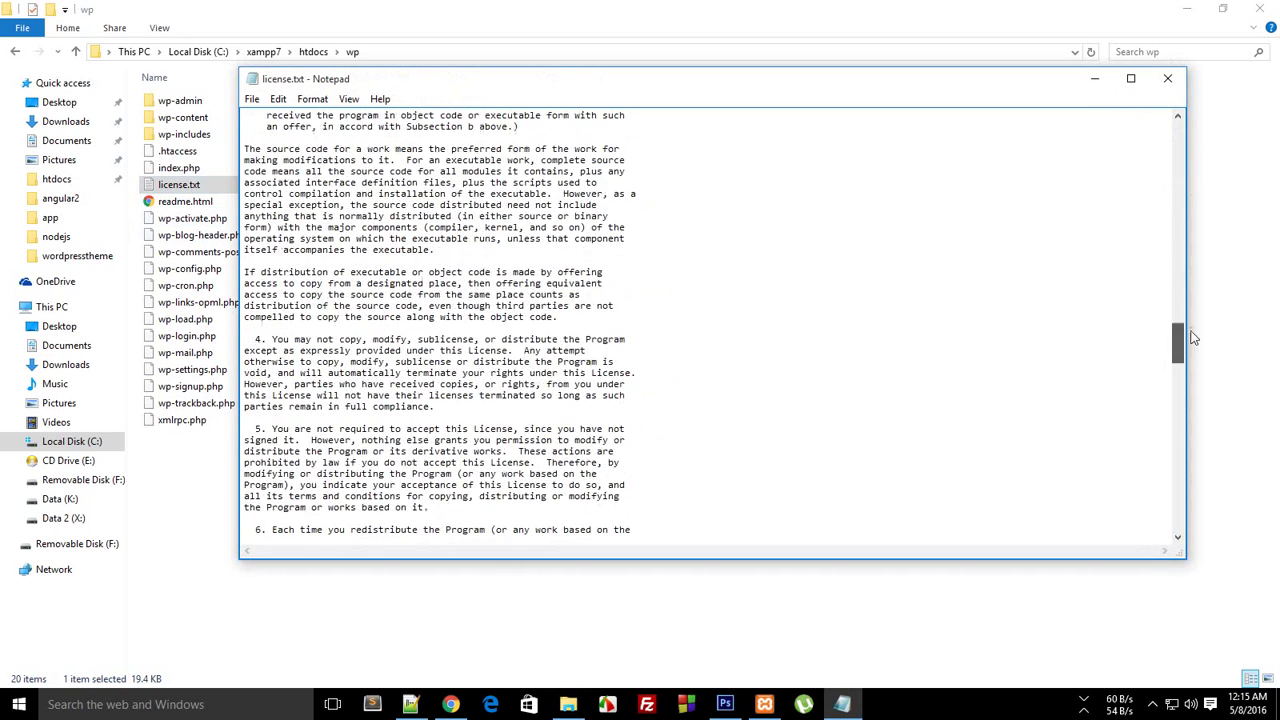
left_click(1167, 78)
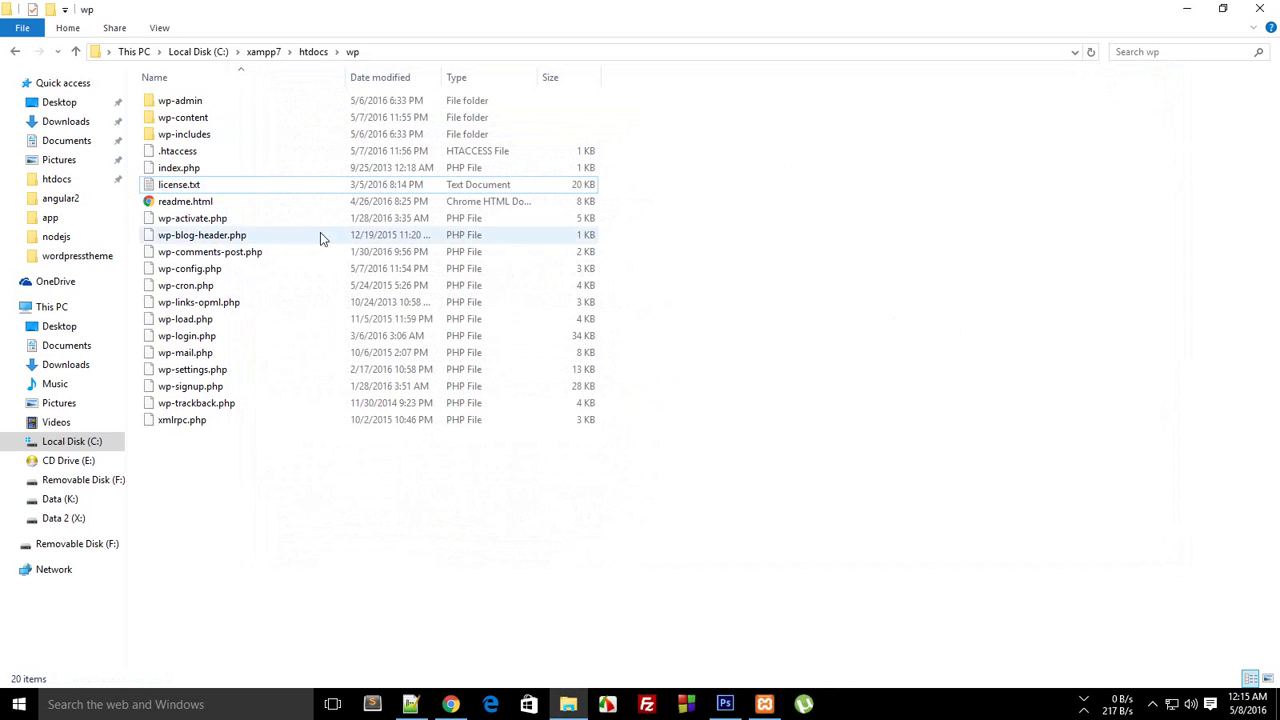
View readme.html in the browser, then close the ReadMe tab and browser.
double_click(181, 206)
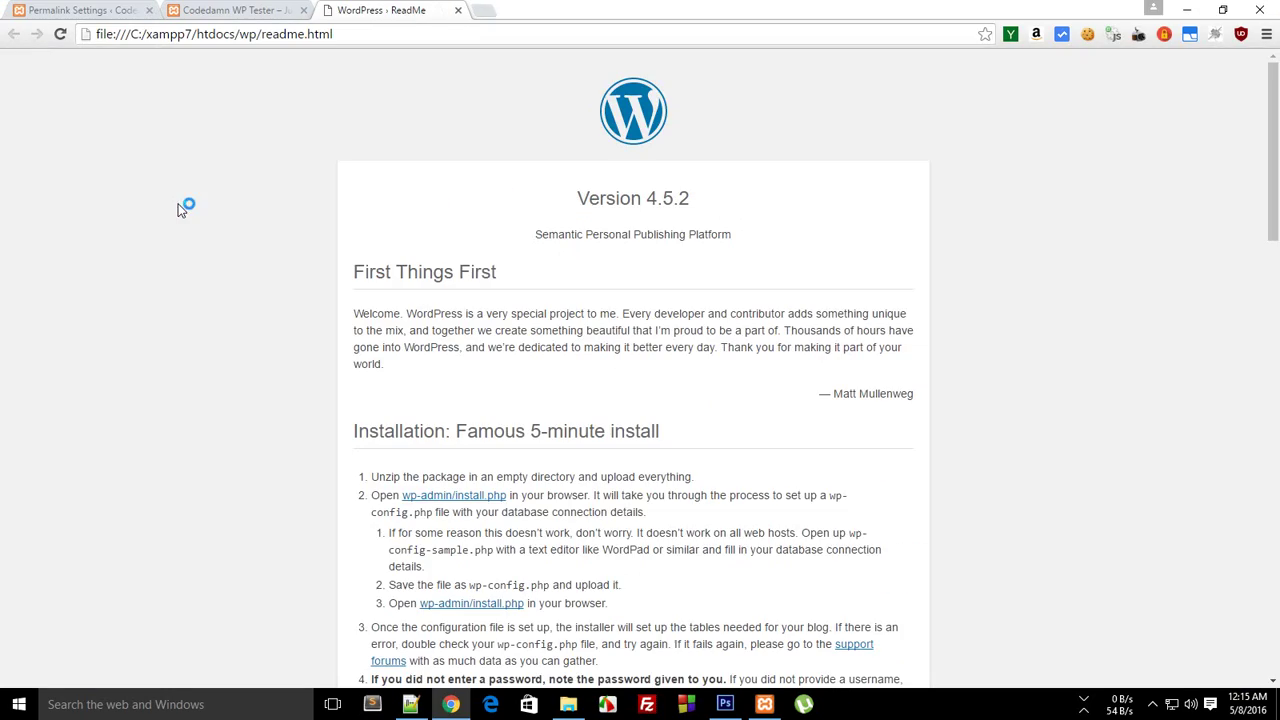
left_click_drag(1274, 200, 1249, 153)
middle_click(415, 8)
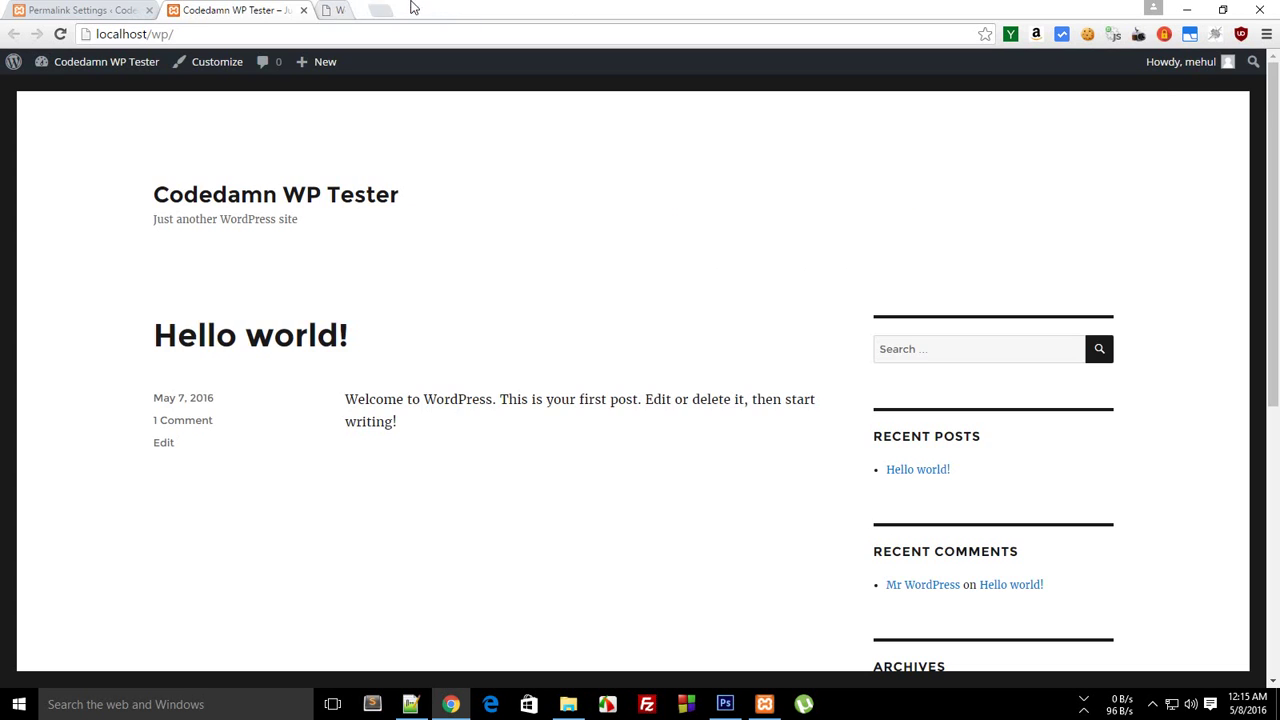
left_click(1187, 10)
Step through wp-activate.php, wp-blog-header.php and wp-comments-post.php to select wp-config.php.
left_click(800, 260)
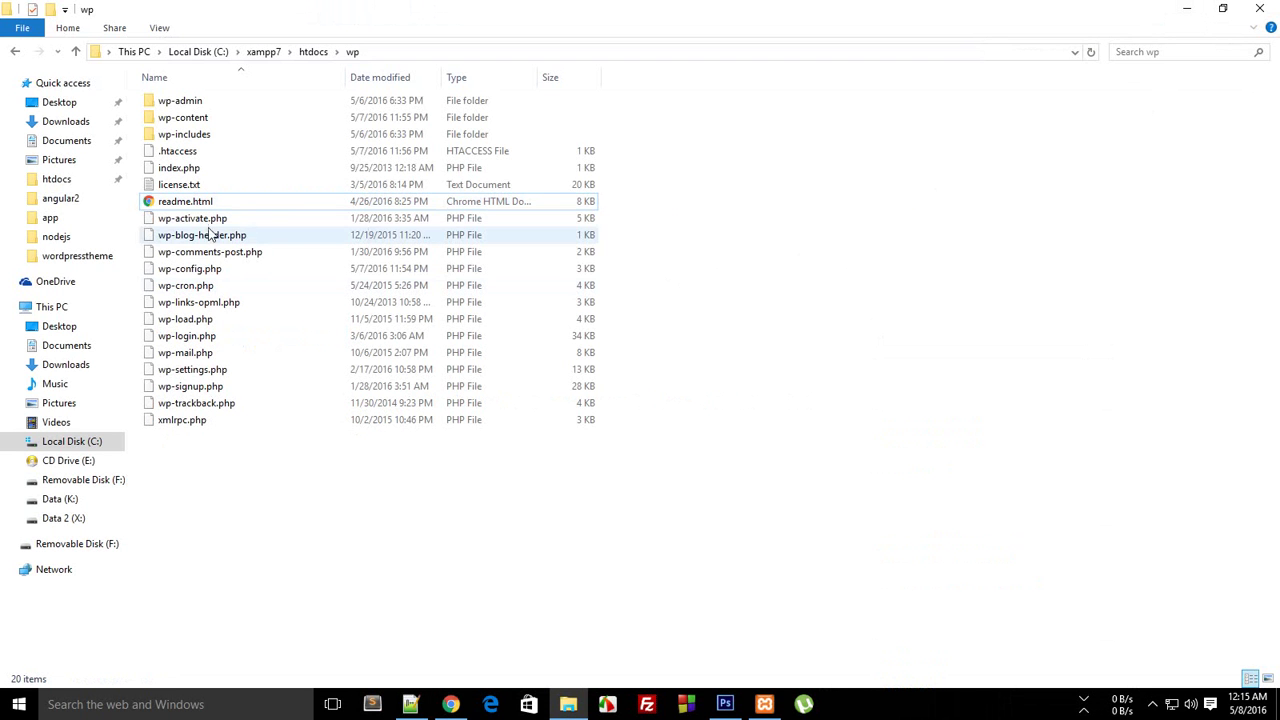
left_click(188, 219)
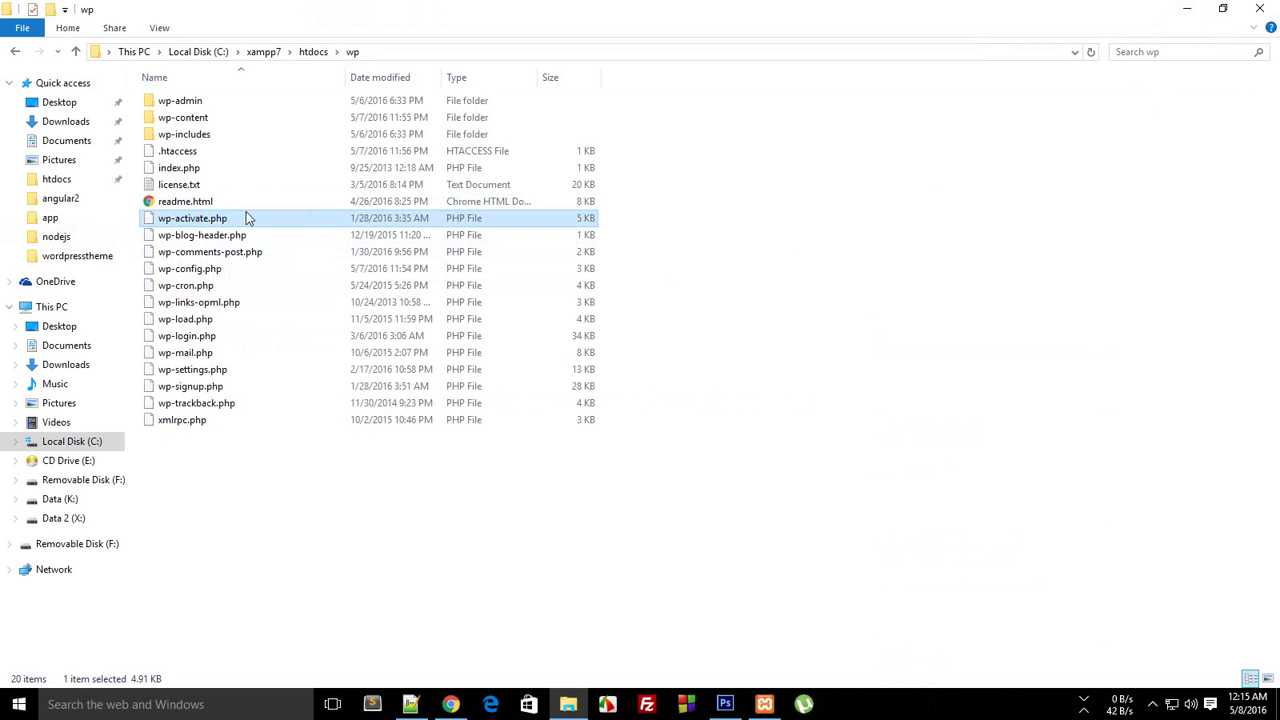
left_click(178, 240)
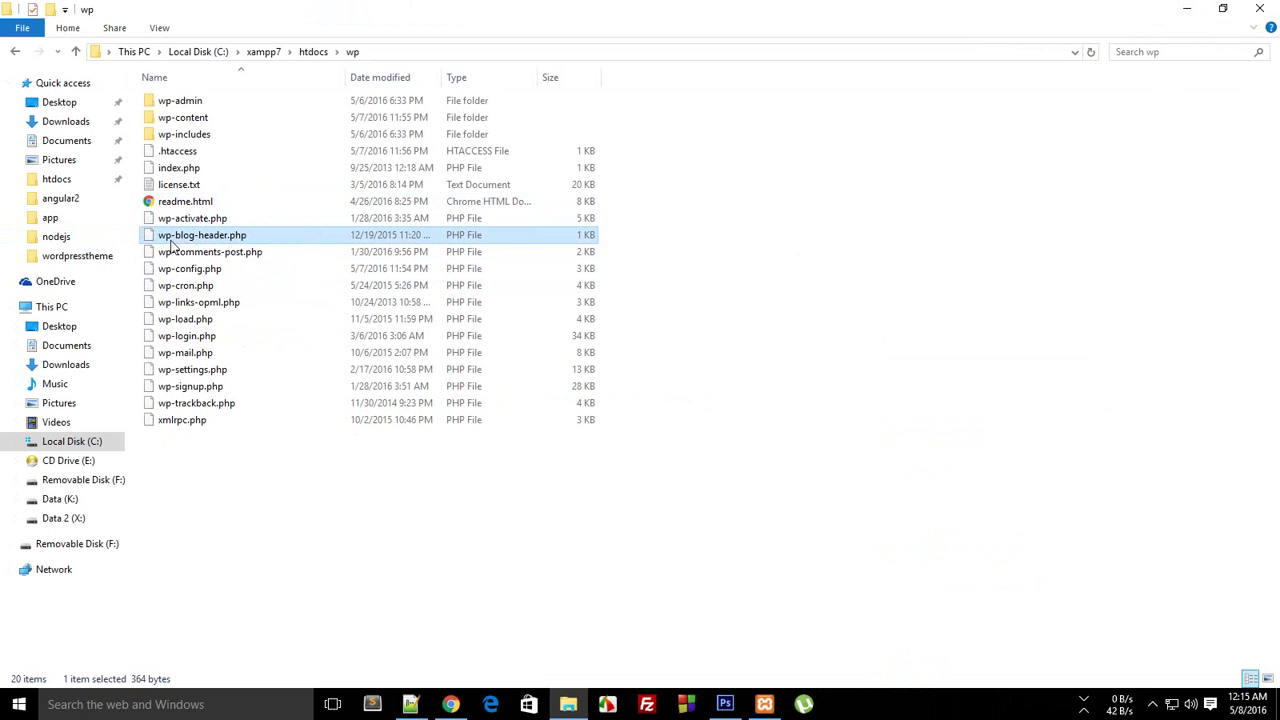
left_click(216, 254)
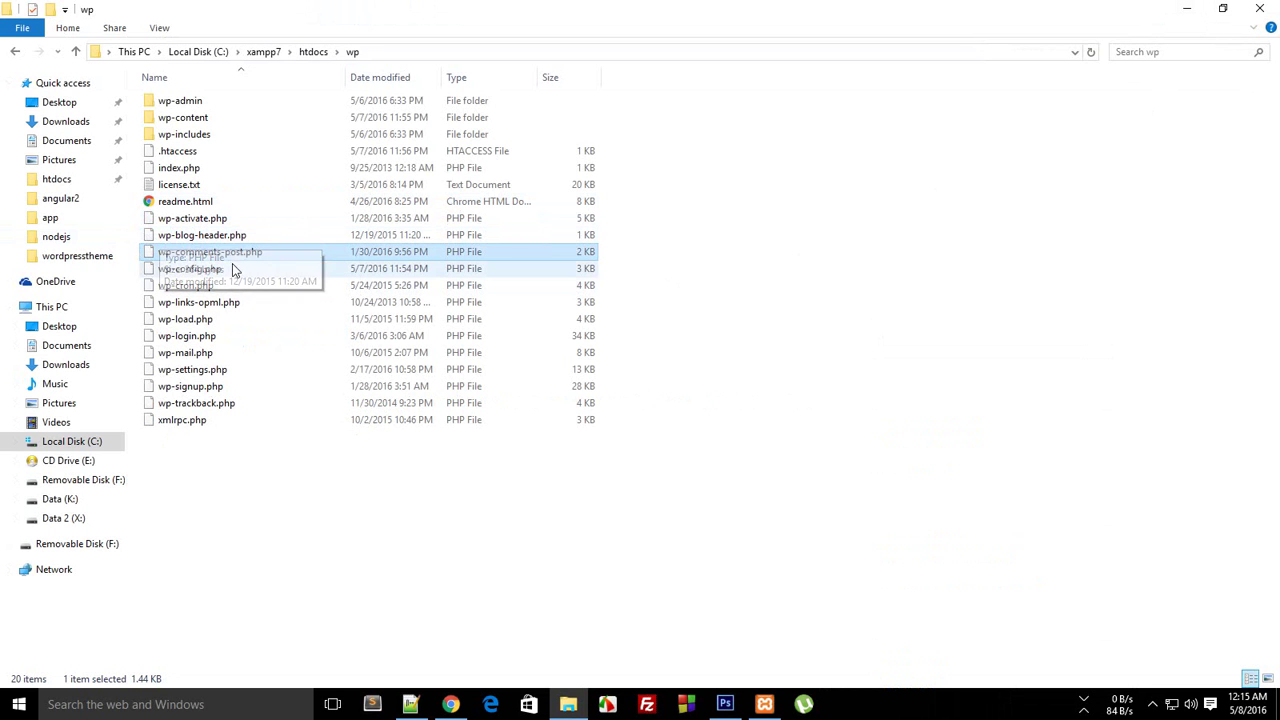
left_click(218, 270)
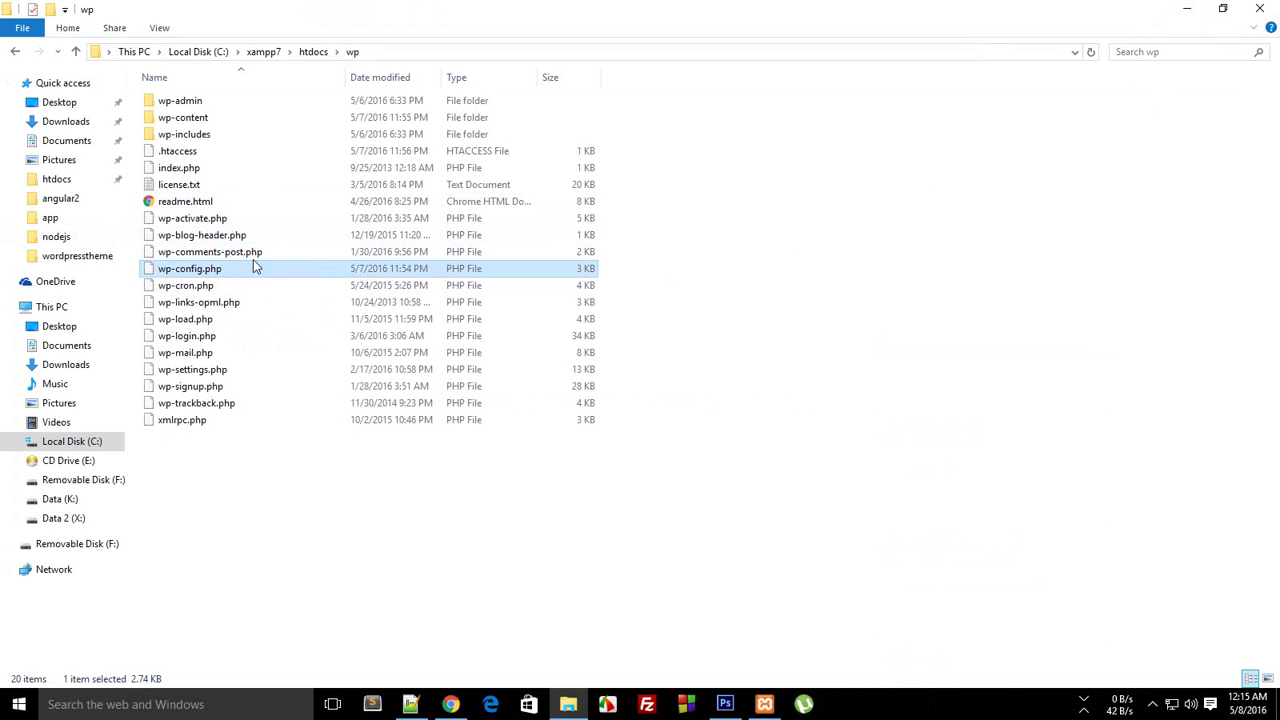
Change DB_NAME in wp-config.php to 'wpf', save, and reload localhost/wp/ to see the error.
right_click(195, 272)
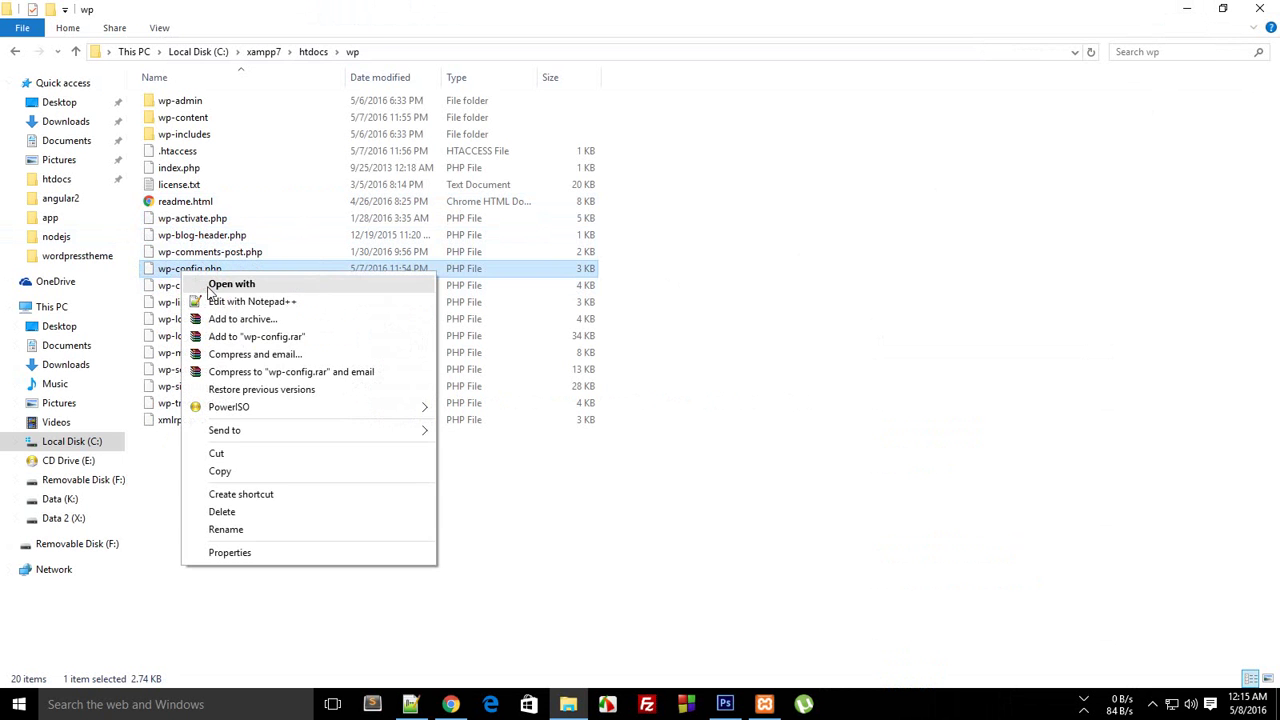
left_click(240, 299)
left_click_drag(1270, 118, 1270, 228)
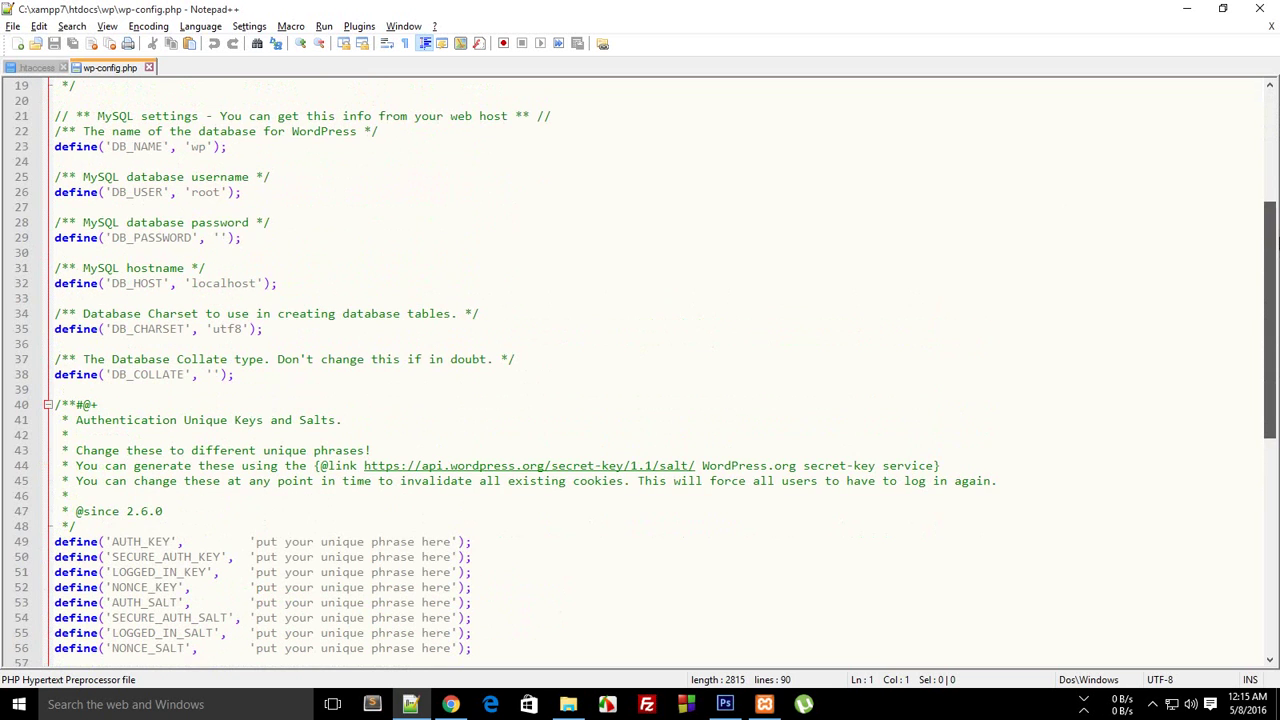
left_click(203, 146)
type("f")
key("ctrl+s")
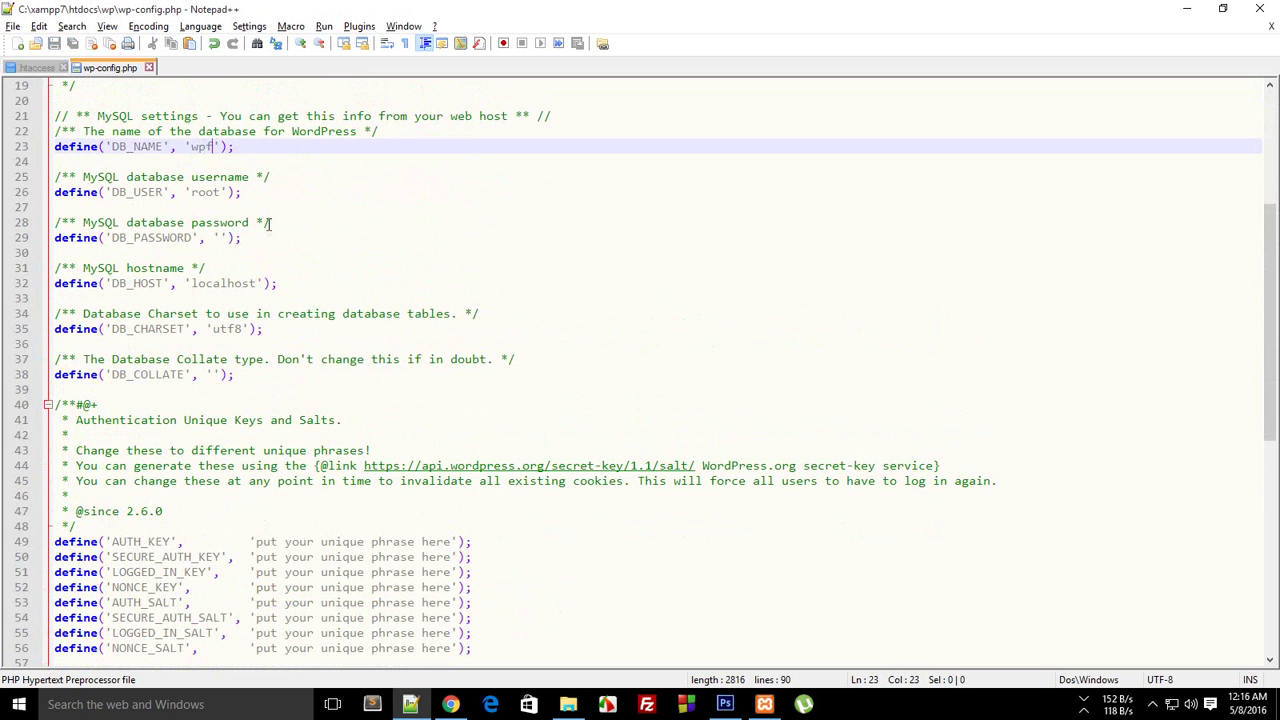
left_click(451, 704)
left_click(274, 34)
key("Return")
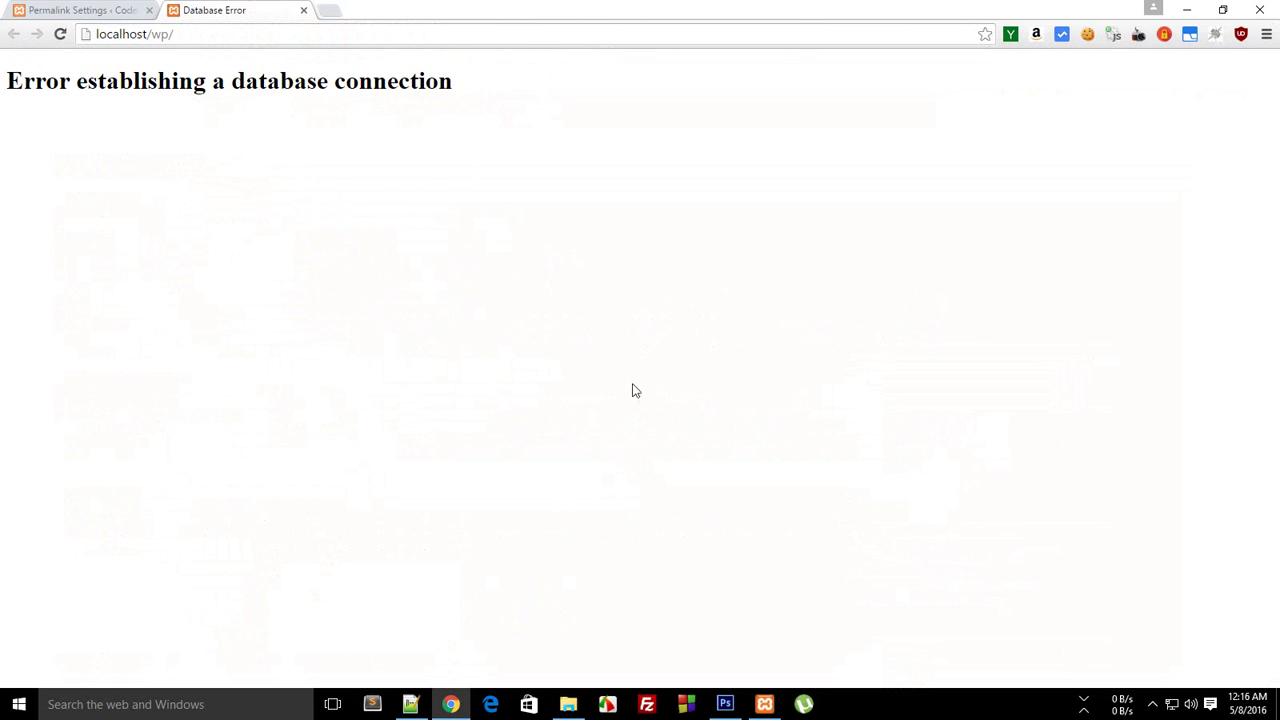
Restore DB_NAME to 'wp', save, close Notepad++, and reload localhost/wp/ again.
left_click(410, 704)
key("BackSpace")
key("ctrl+s")
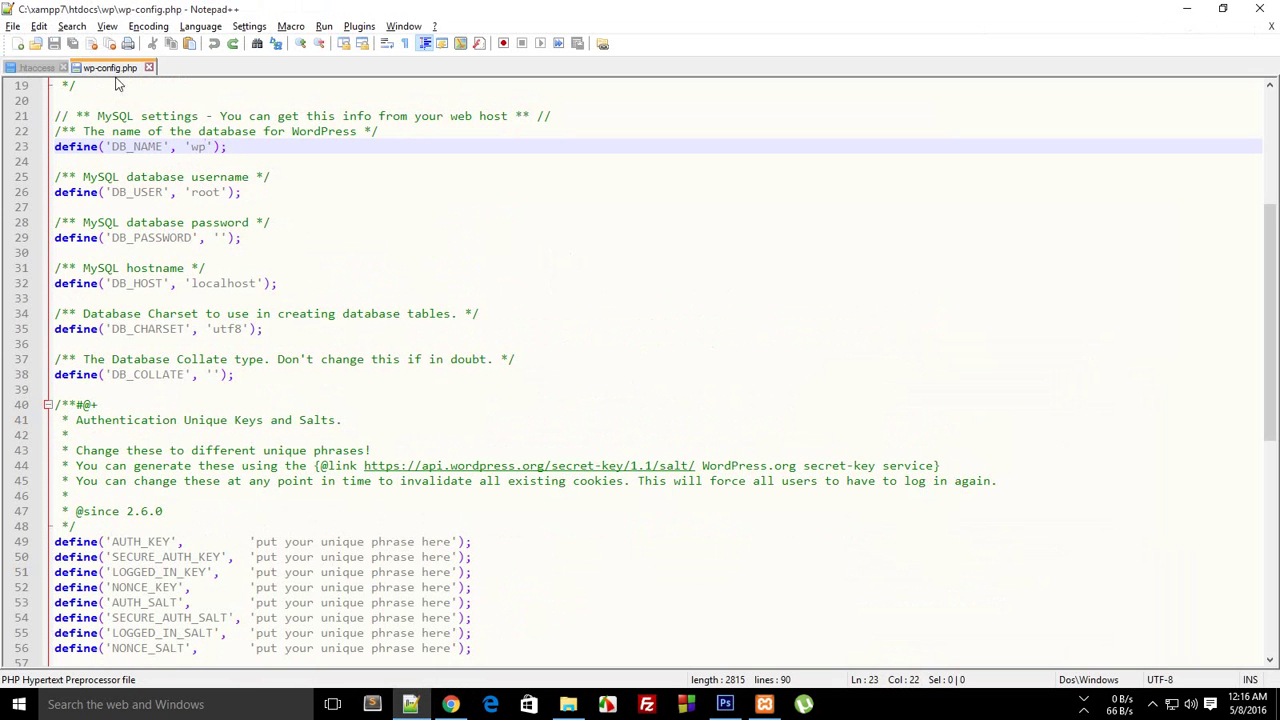
left_click_drag(1266, 318, 1237, 131)
left_click(1263, 8)
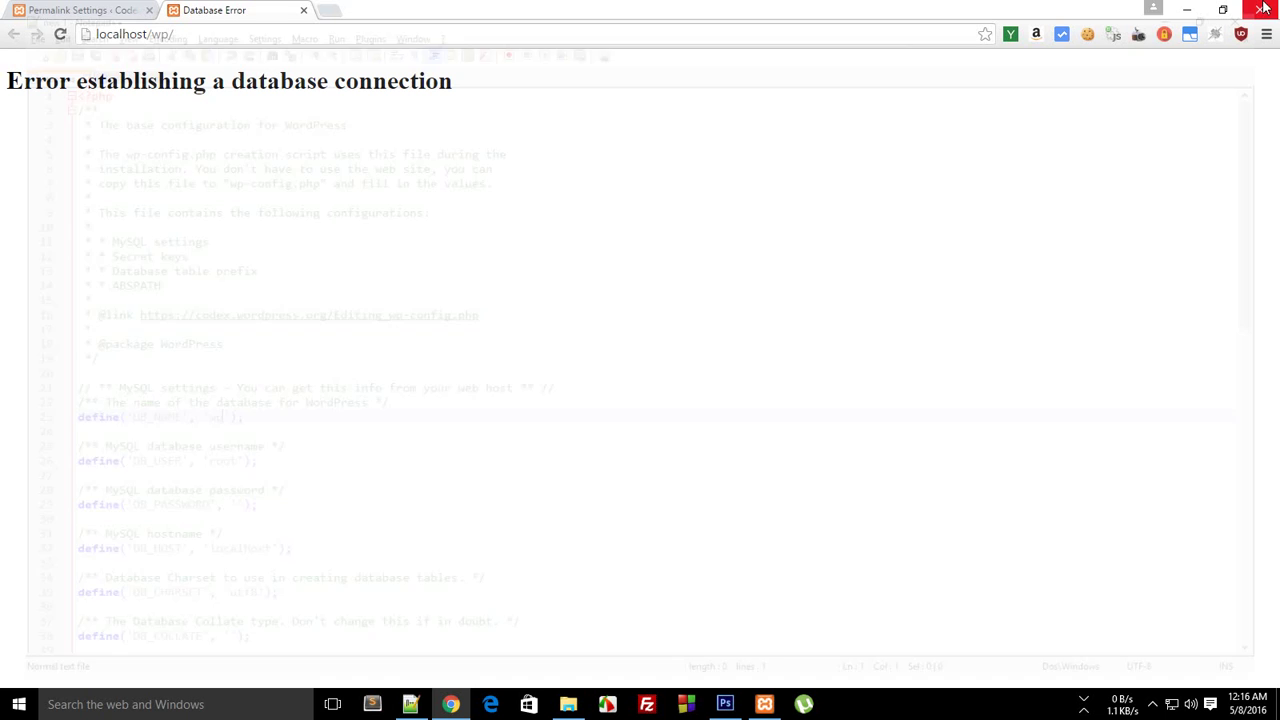
left_click(546, 33)
key("Return")
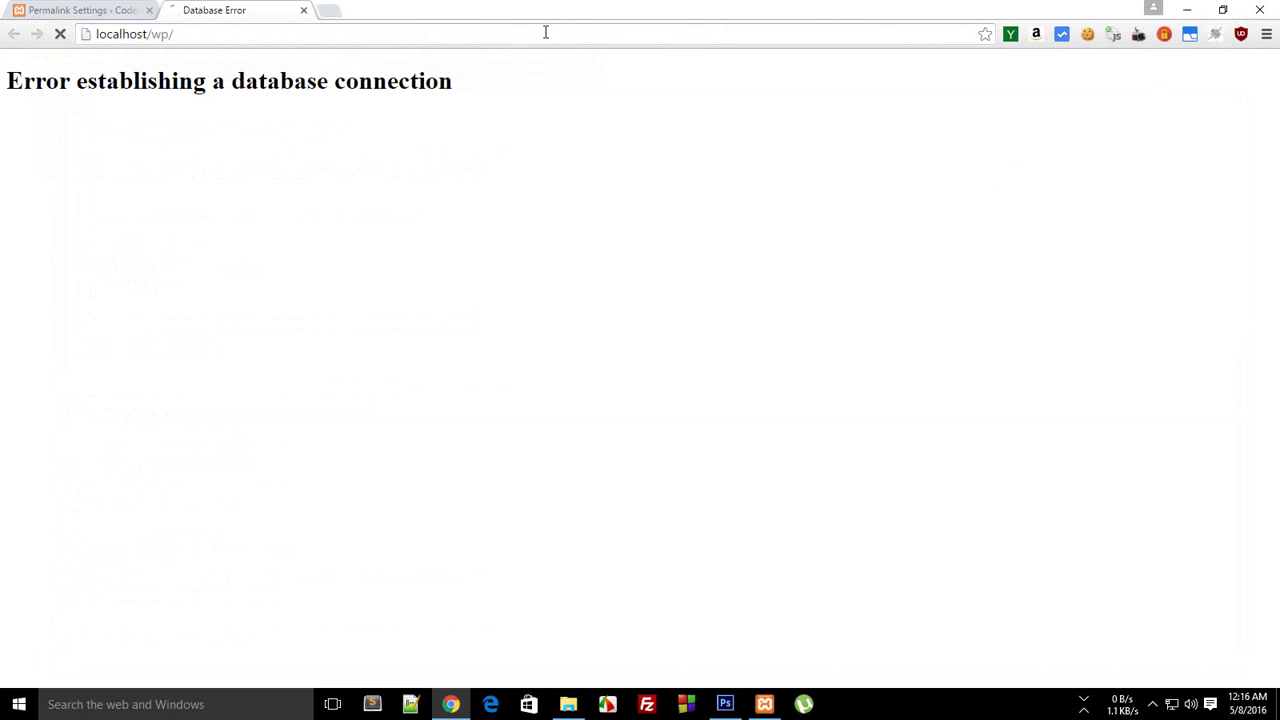
left_click(1195, 8)
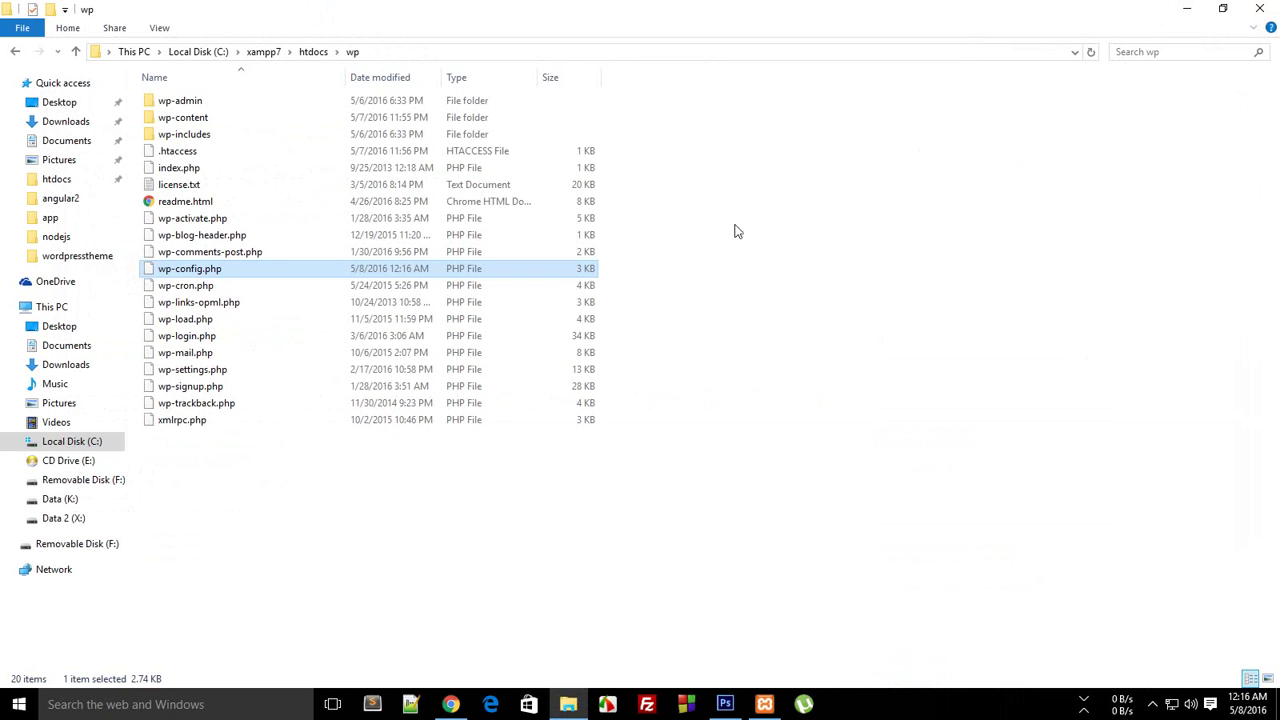
left_click(168, 289)
right_click(170, 290)
left_click(206, 321)
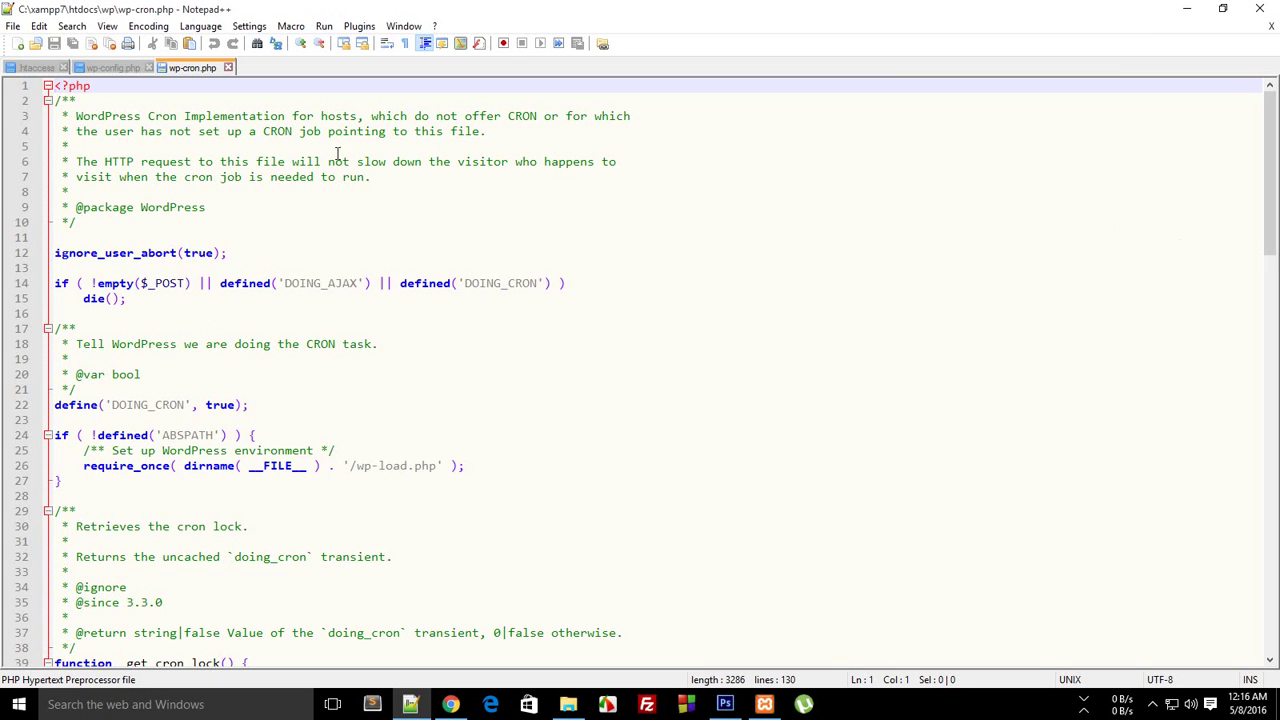
mouse_move(1262, 134)
left_mouse_down()
mouse_move(1262, 545)
mouse_move(1262, 130)
left_mouse_up()
left_click(1187, 8)
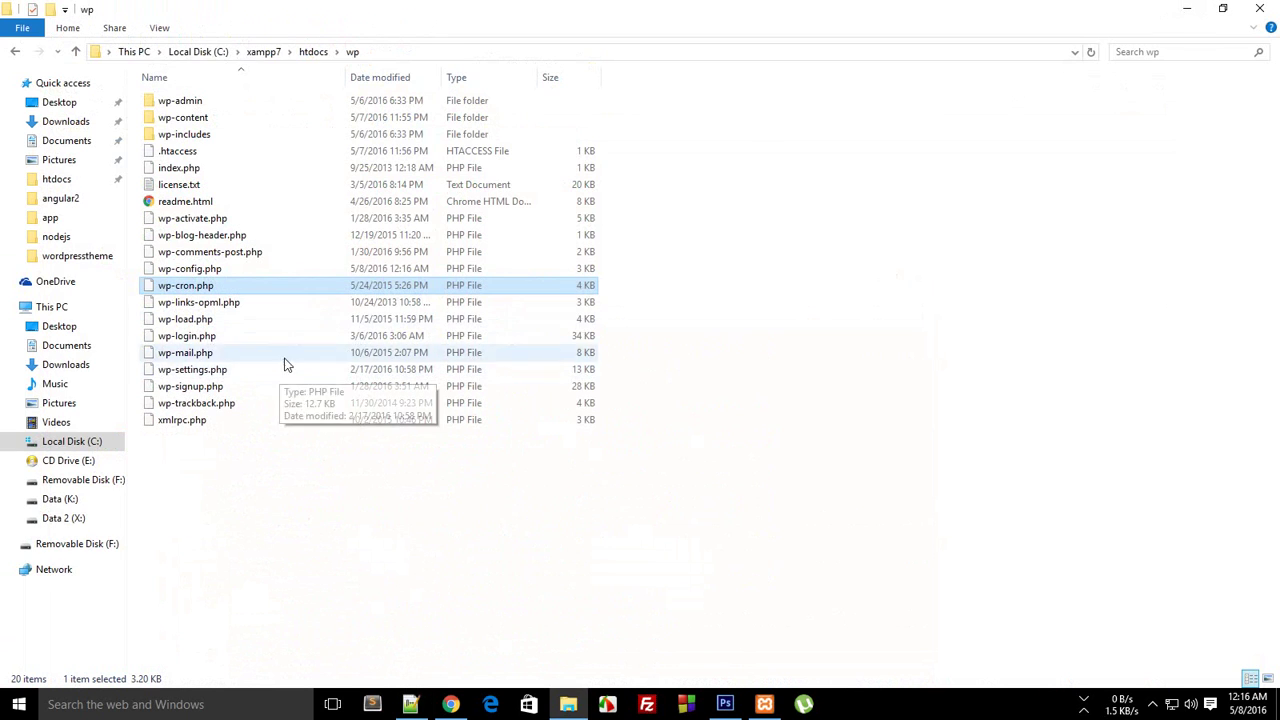
right_click(201, 312)
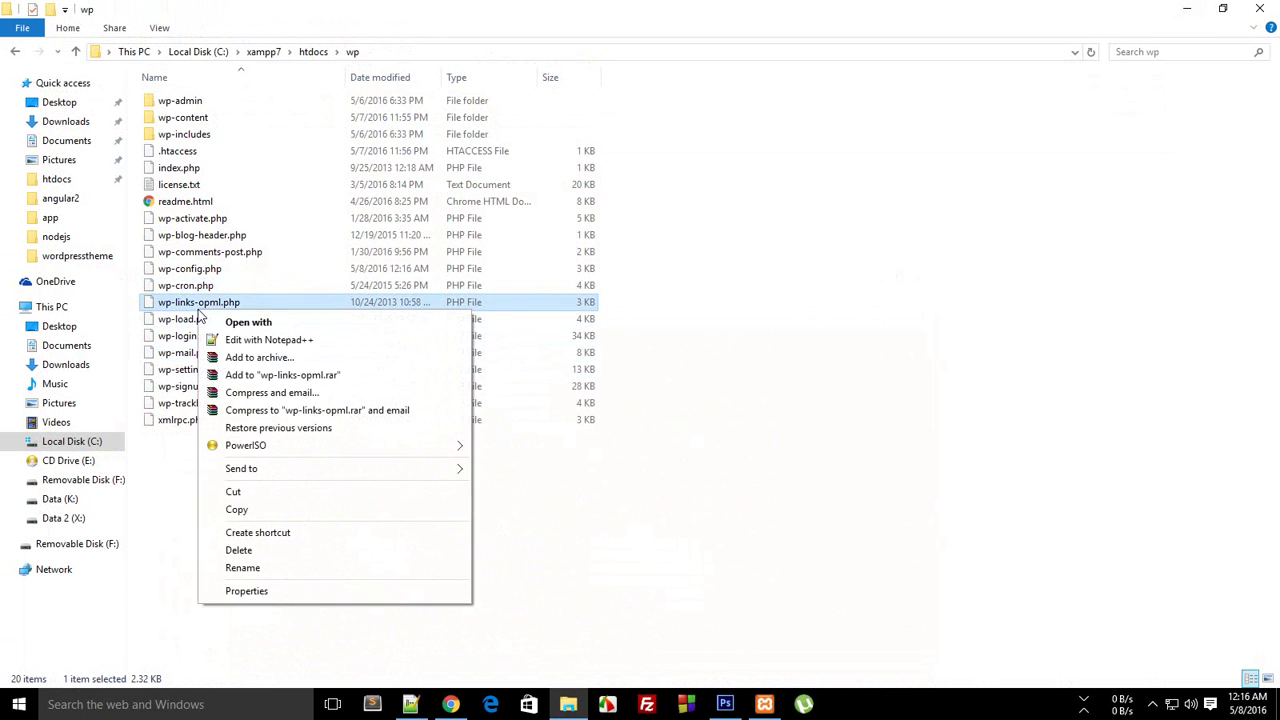
left_click(243, 340)
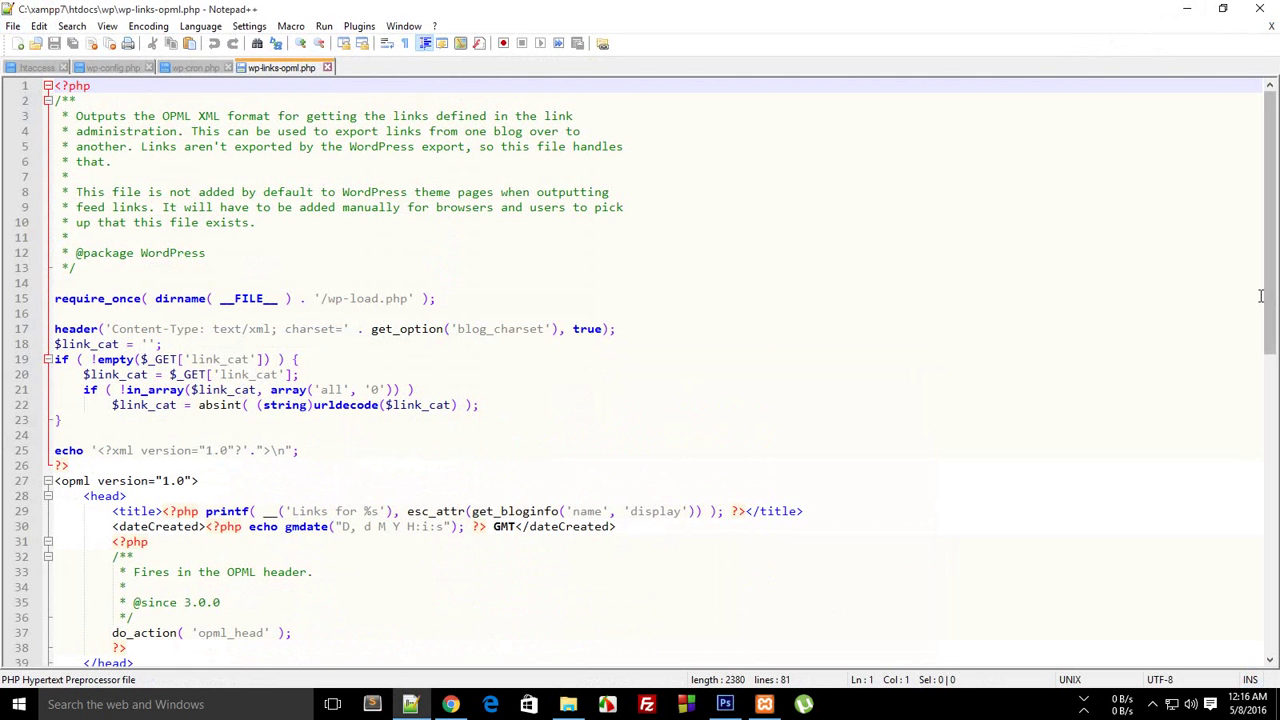
left_click_drag(1270, 307, 1270, 95)
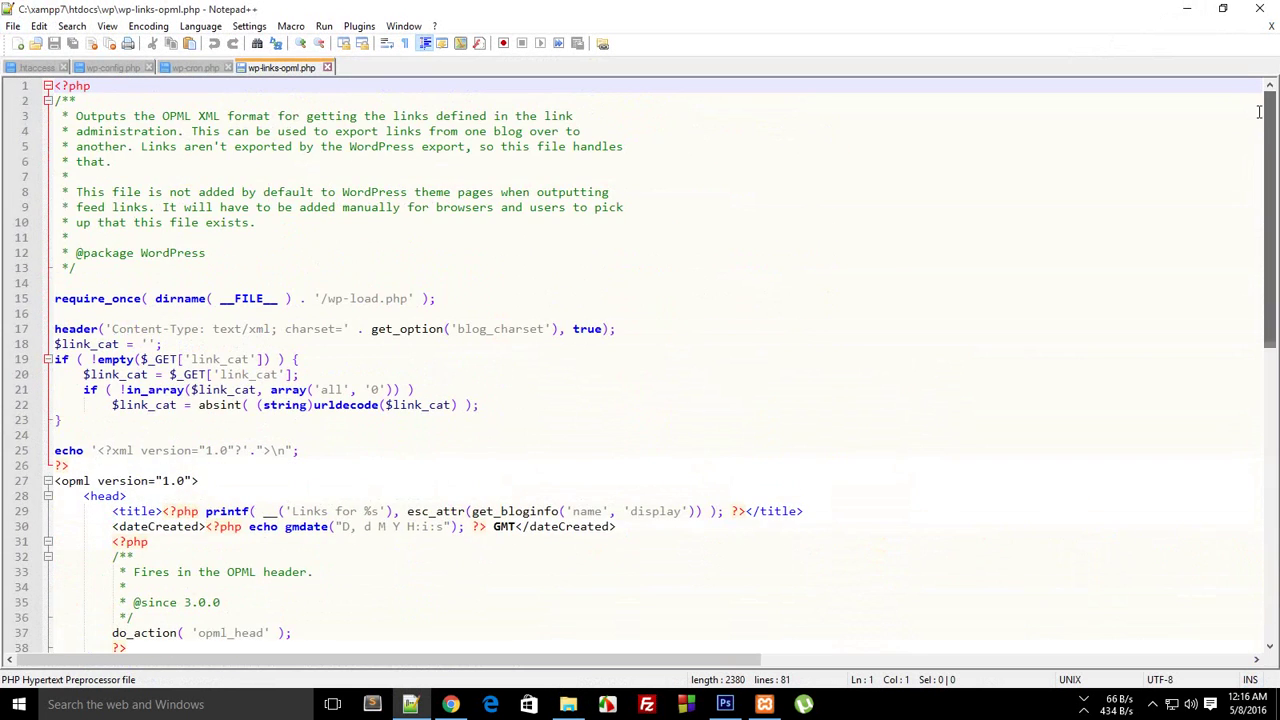
left_click(1187, 8)
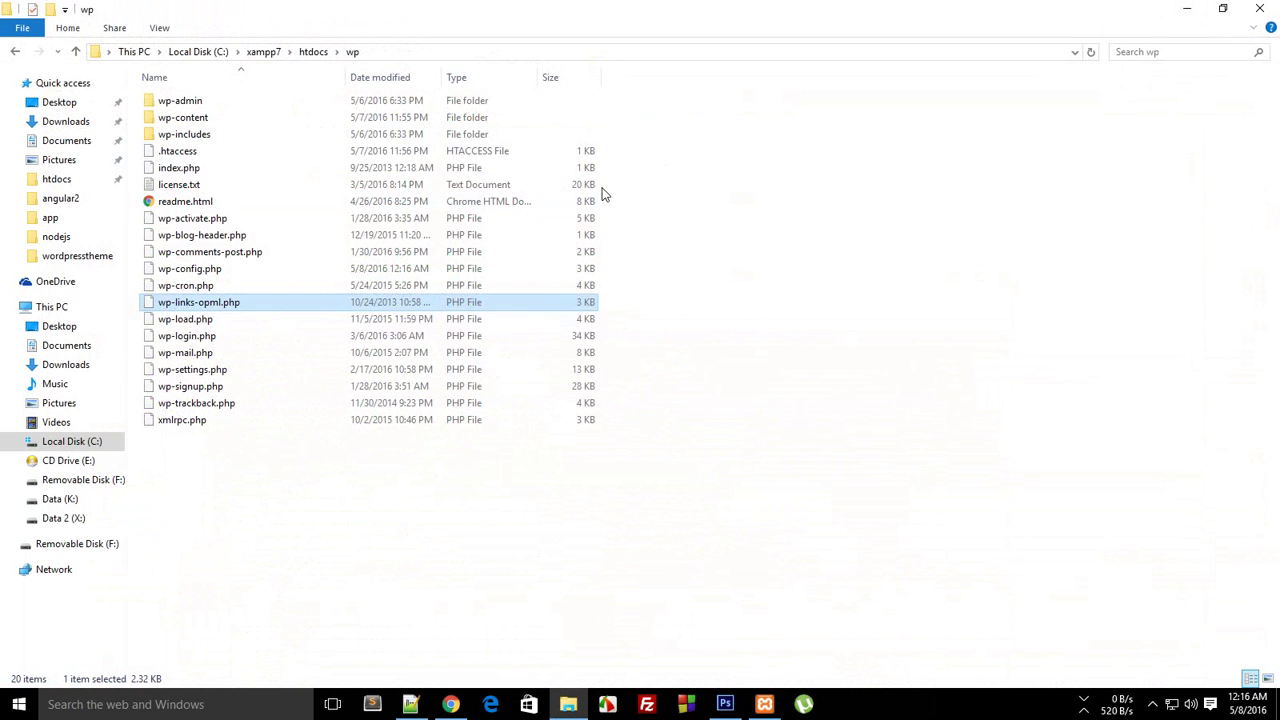
left_click(180, 320)
left_click(181, 338)
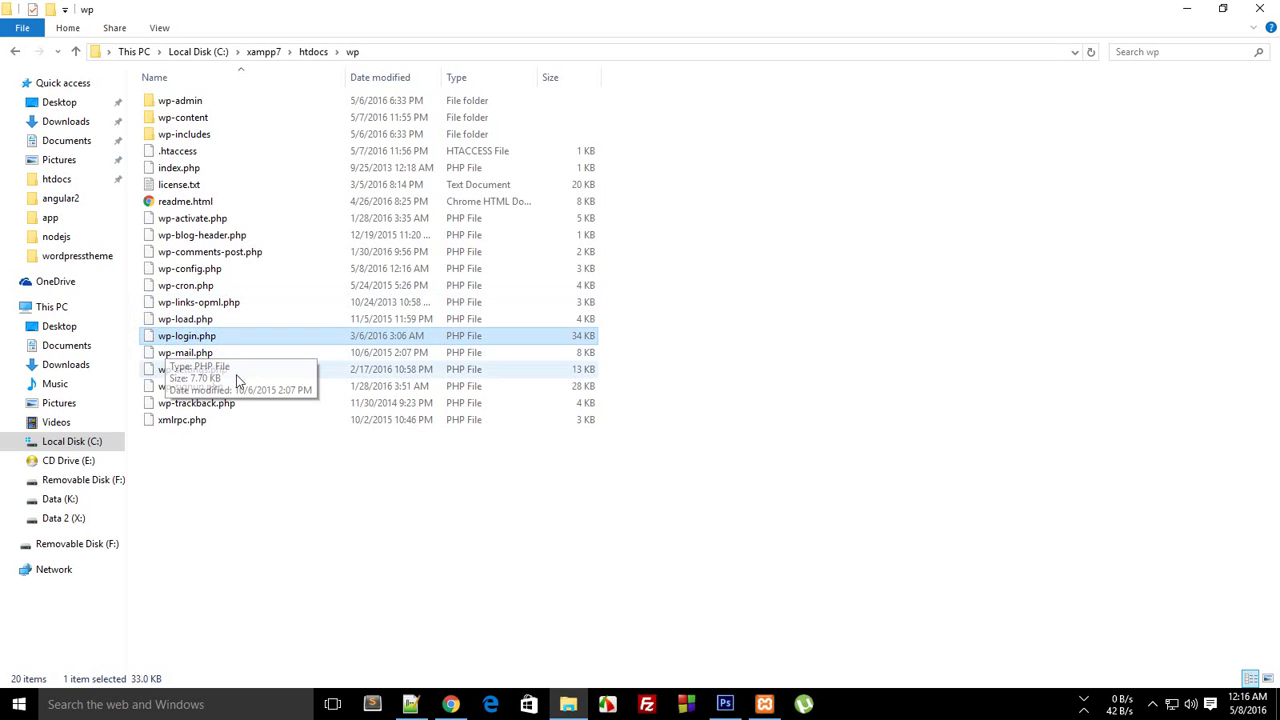
left_click(191, 357)
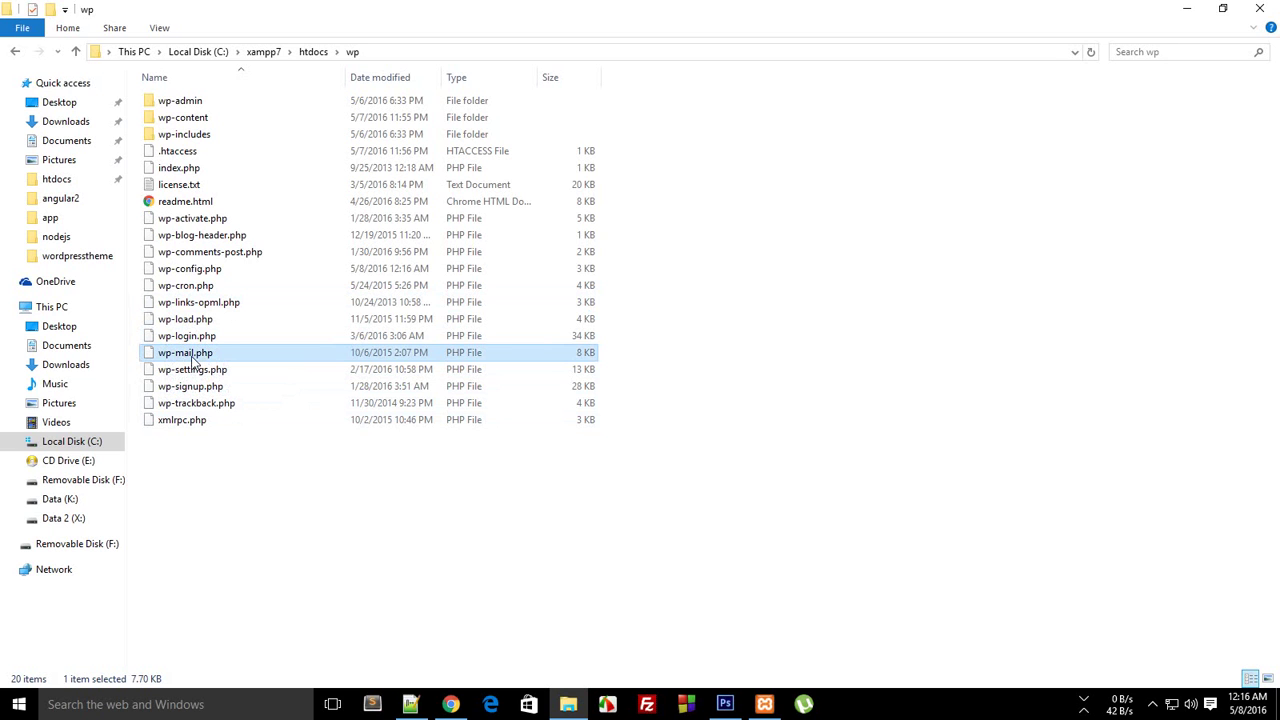
left_click(217, 371)
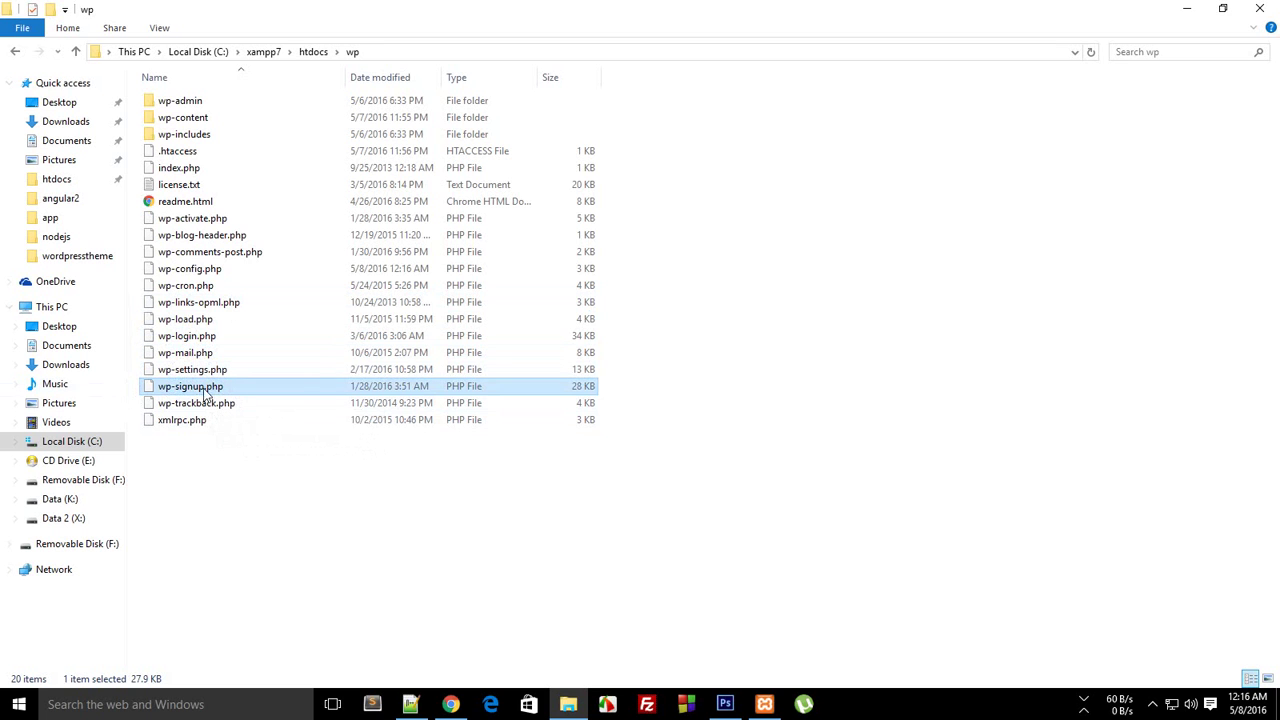
left_click(220, 410)
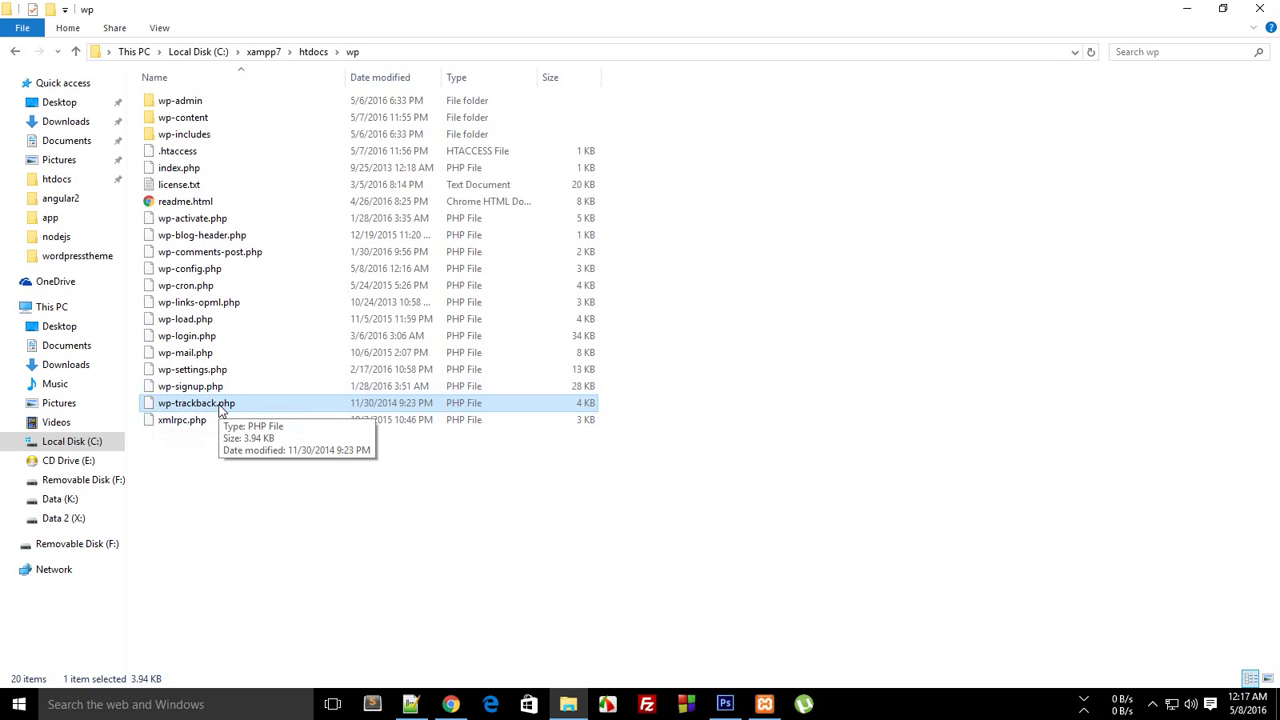
left_click(260, 460)
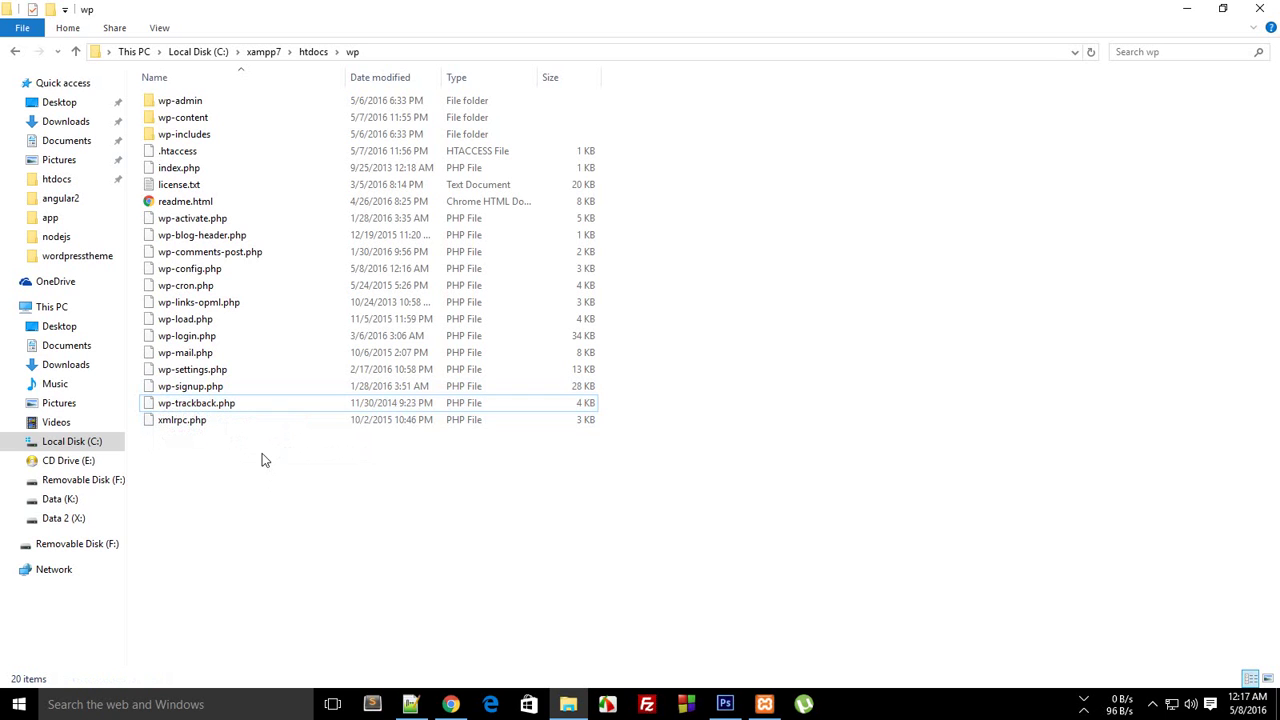
left_click(177, 428)
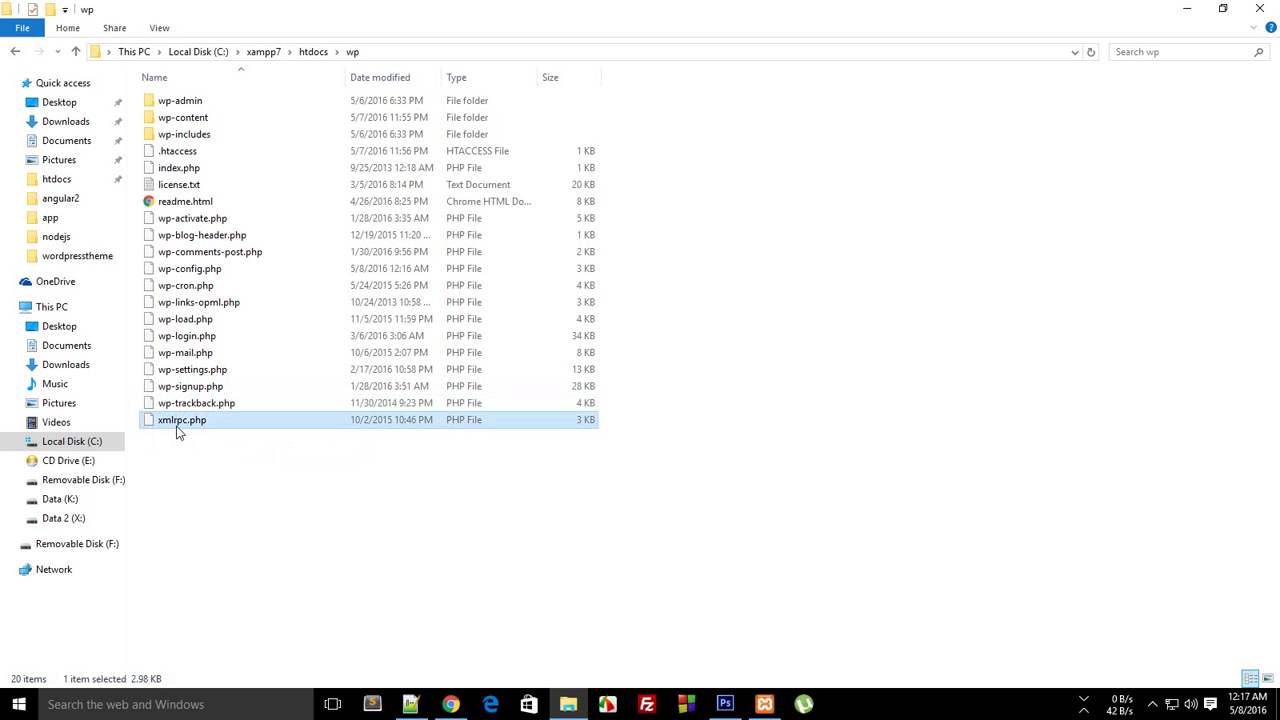
right_click(190, 426)
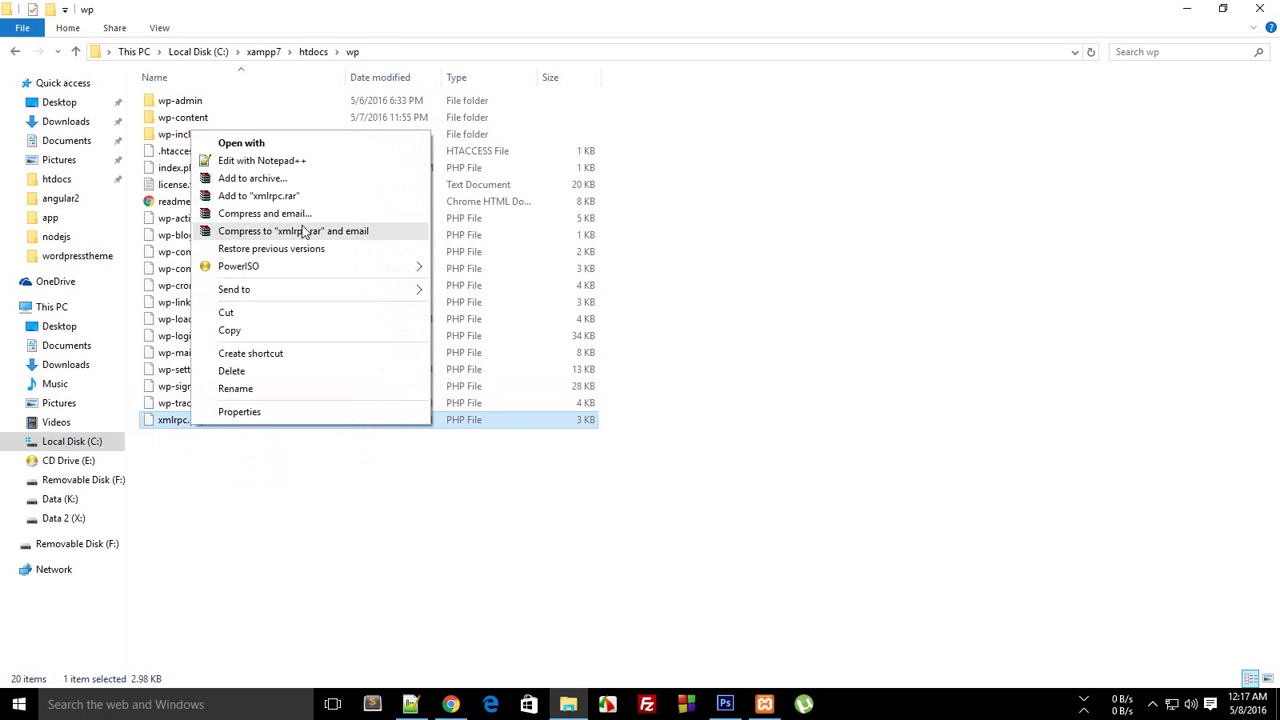
left_click(341, 157)
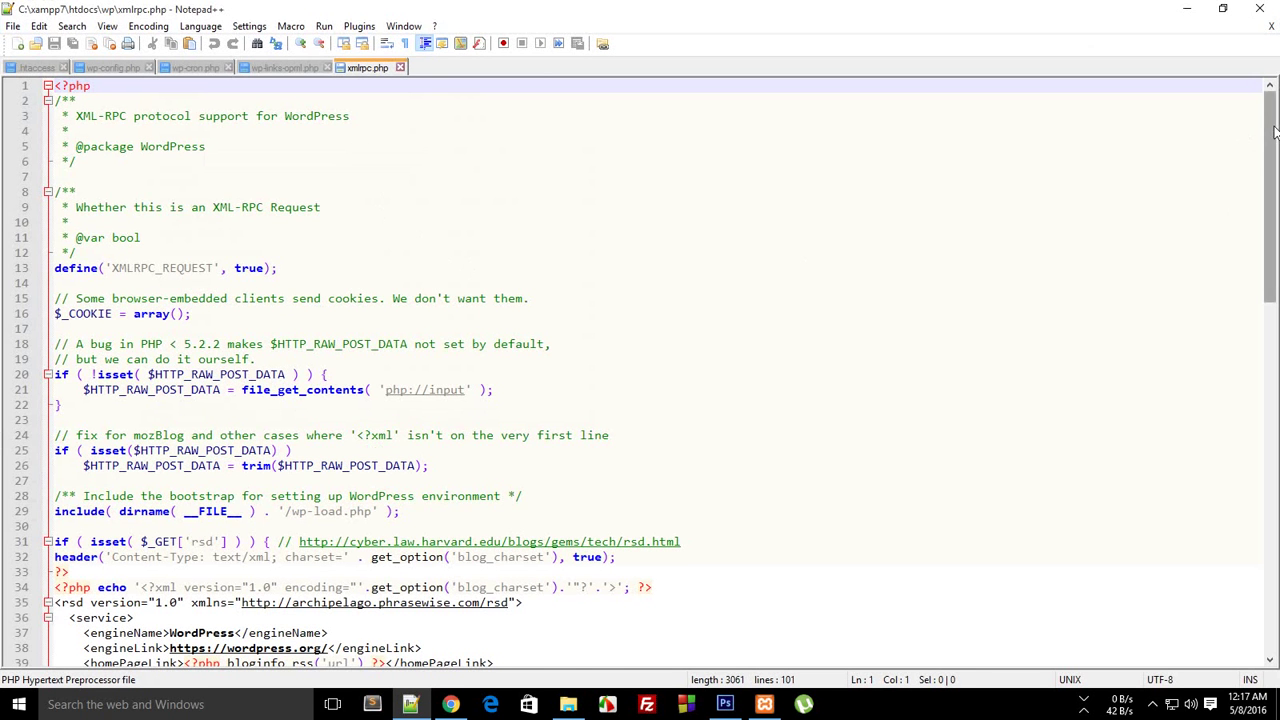
left_click_drag(1275, 131, 1271, 100)
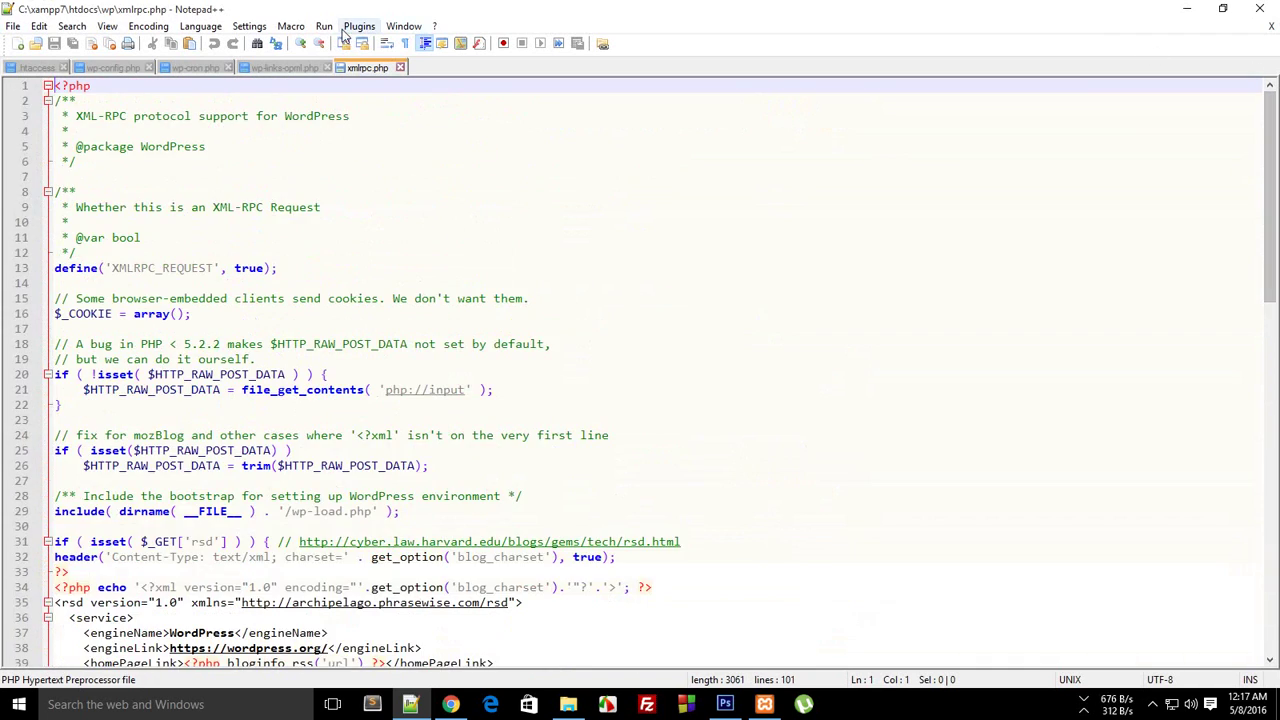
left_click(400, 67)
left_click(1260, 8)
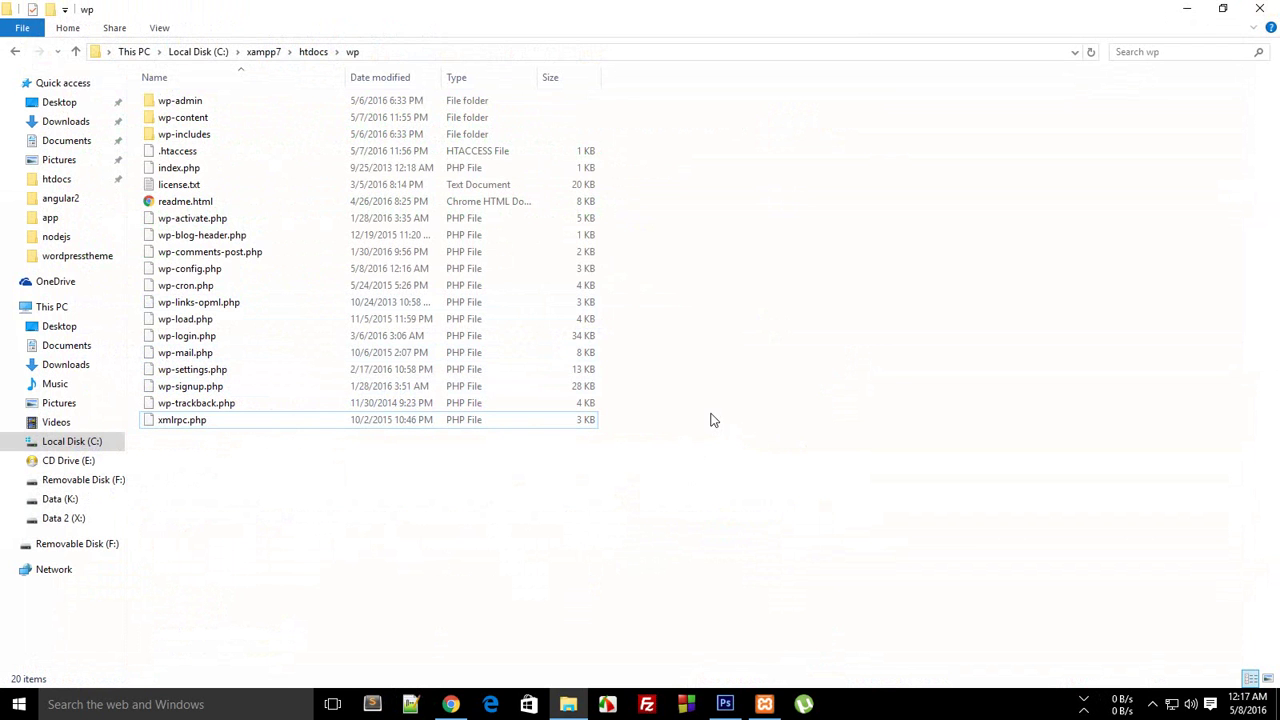
left_click_drag(629, 132, 504, 98)
left_click(710, 150)
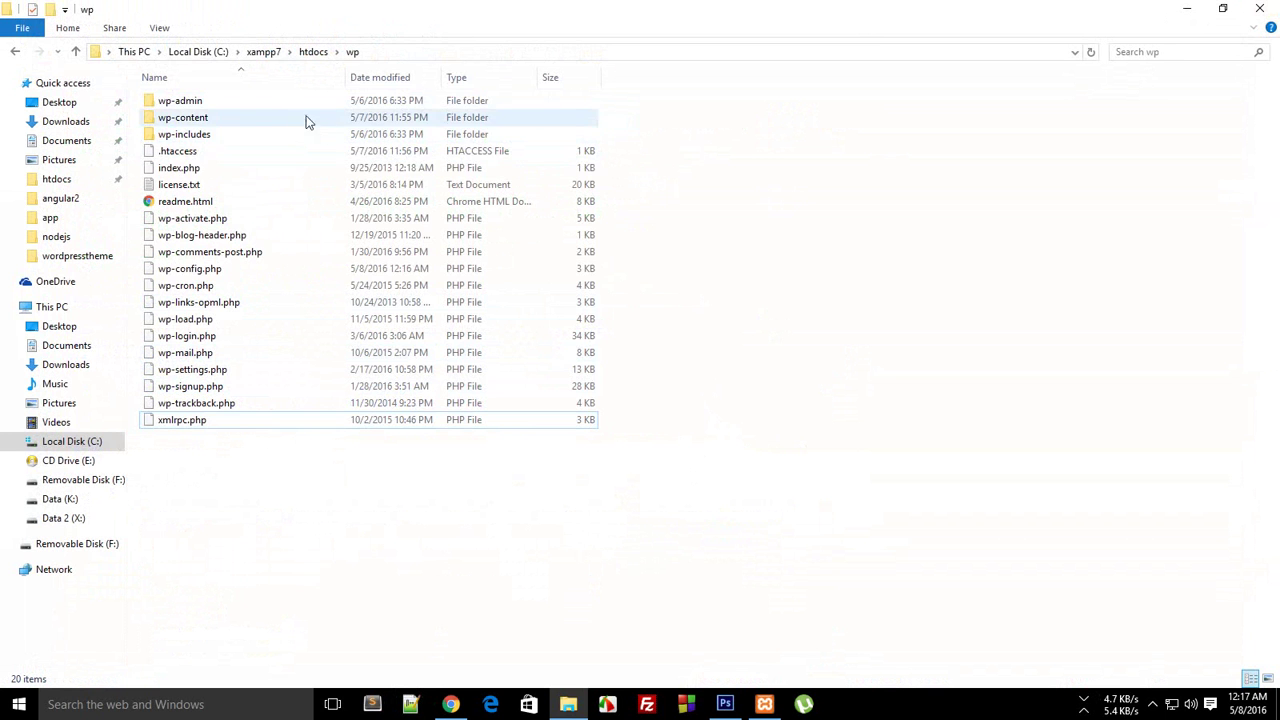
double_click(265, 102)
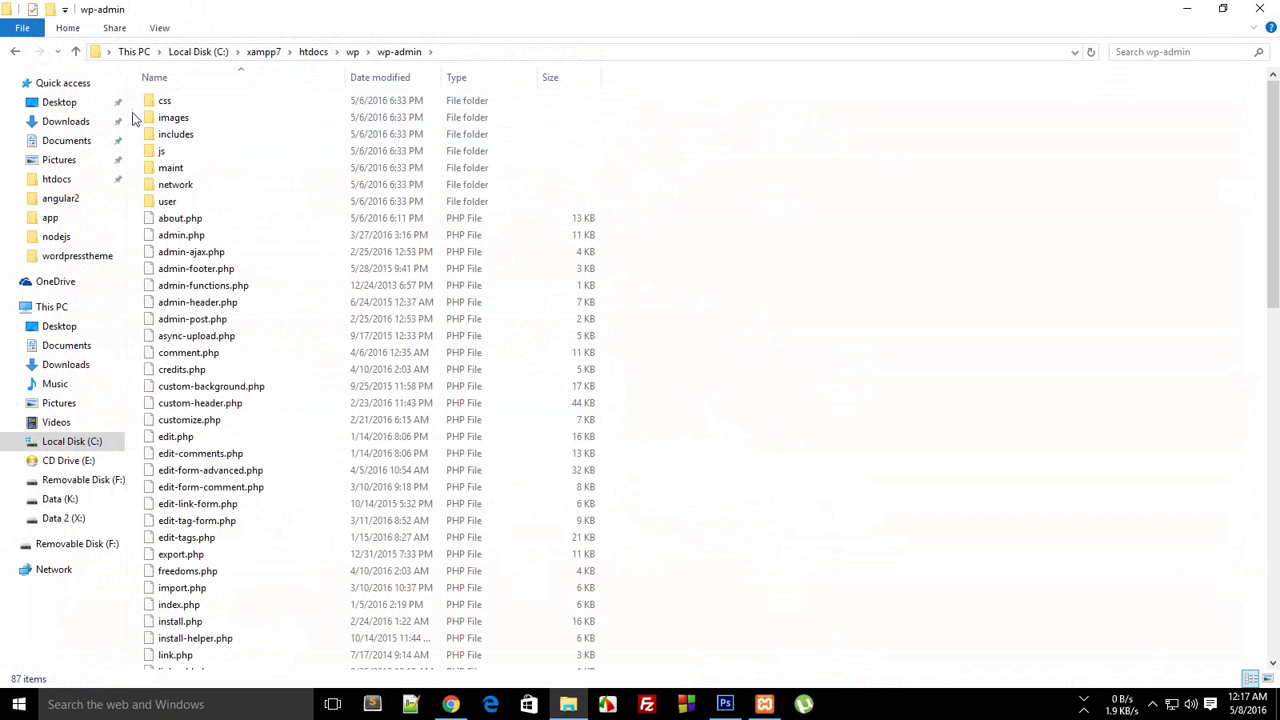
left_click(14, 55)
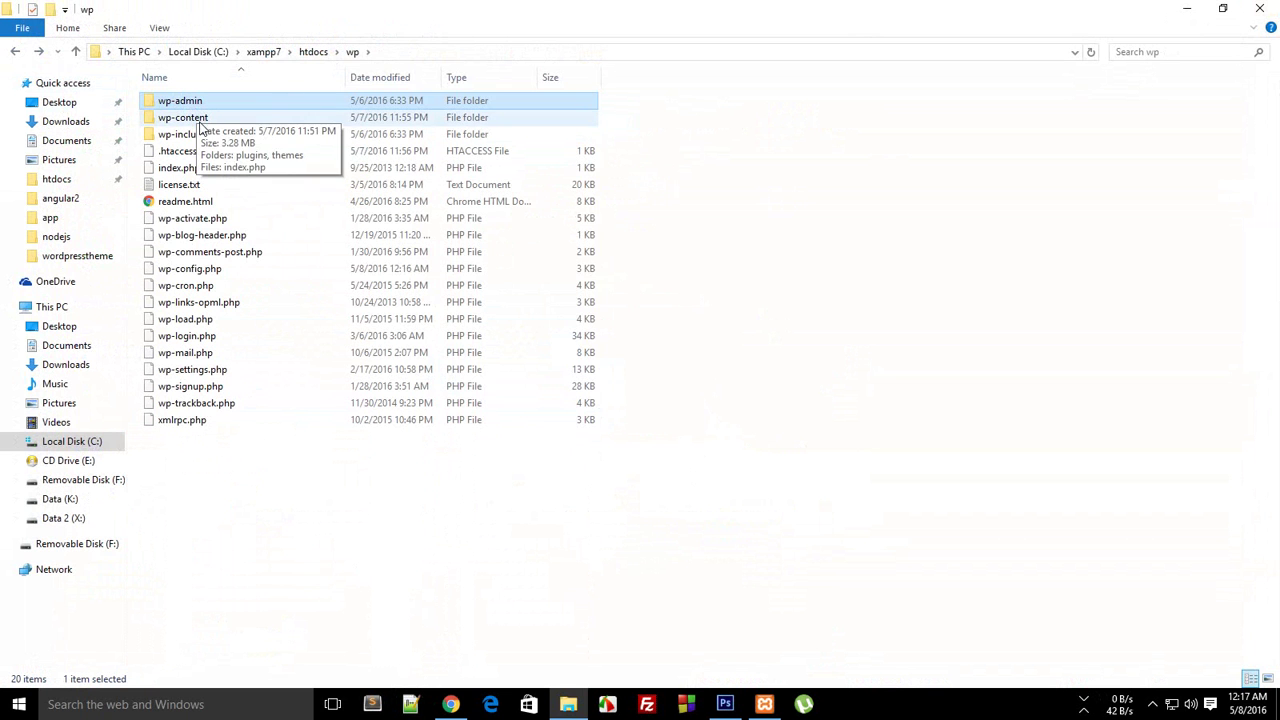
key("alt+Tab")
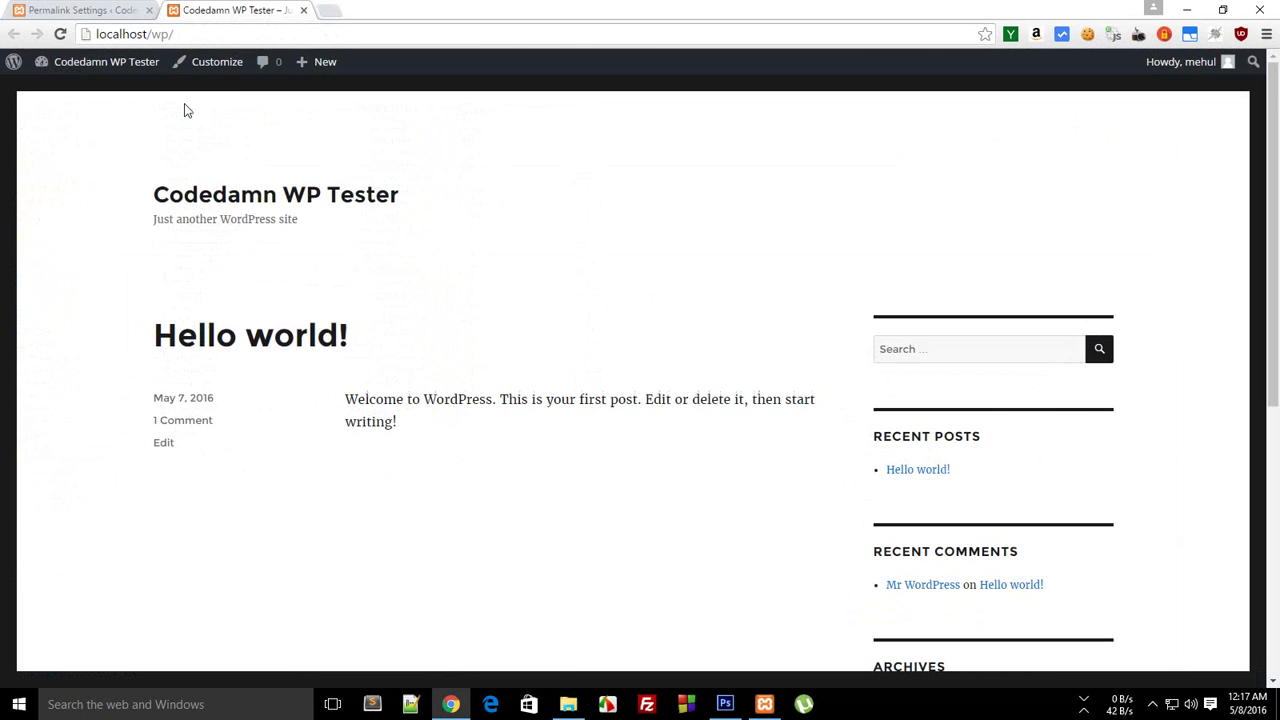
left_click(110, 9)
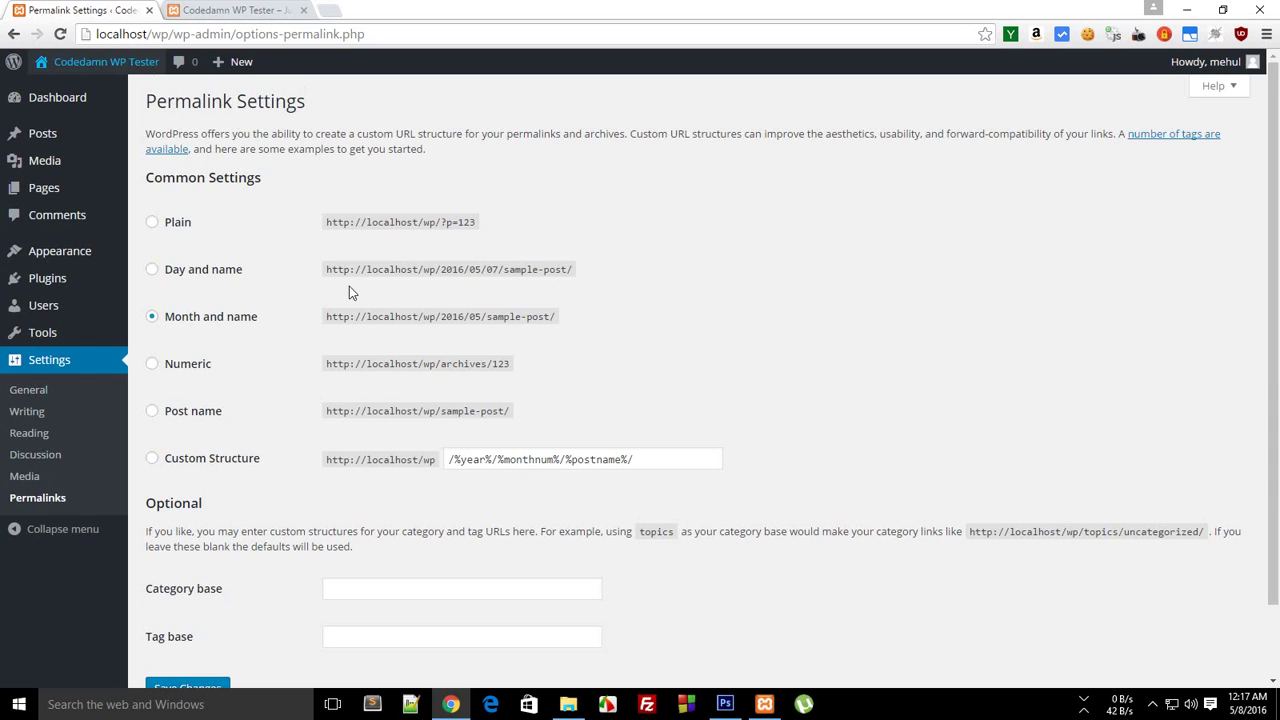
key("alt+Tab")
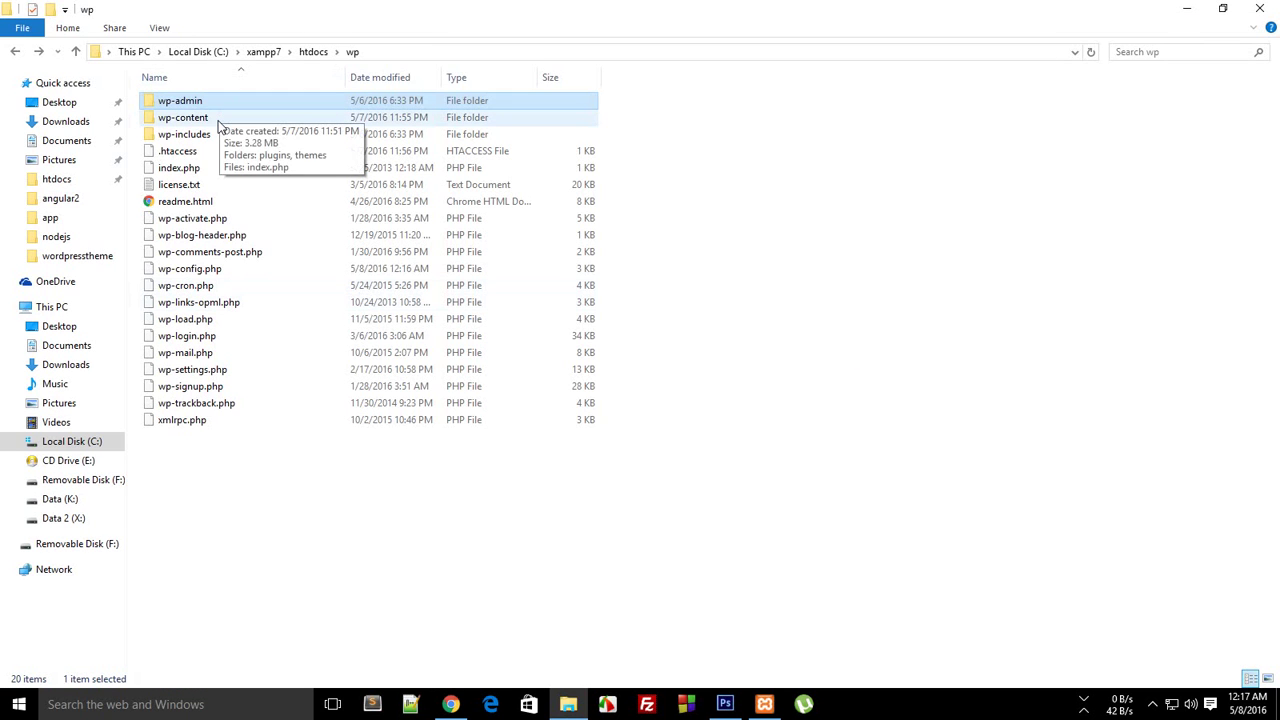
key("alt+Tab")
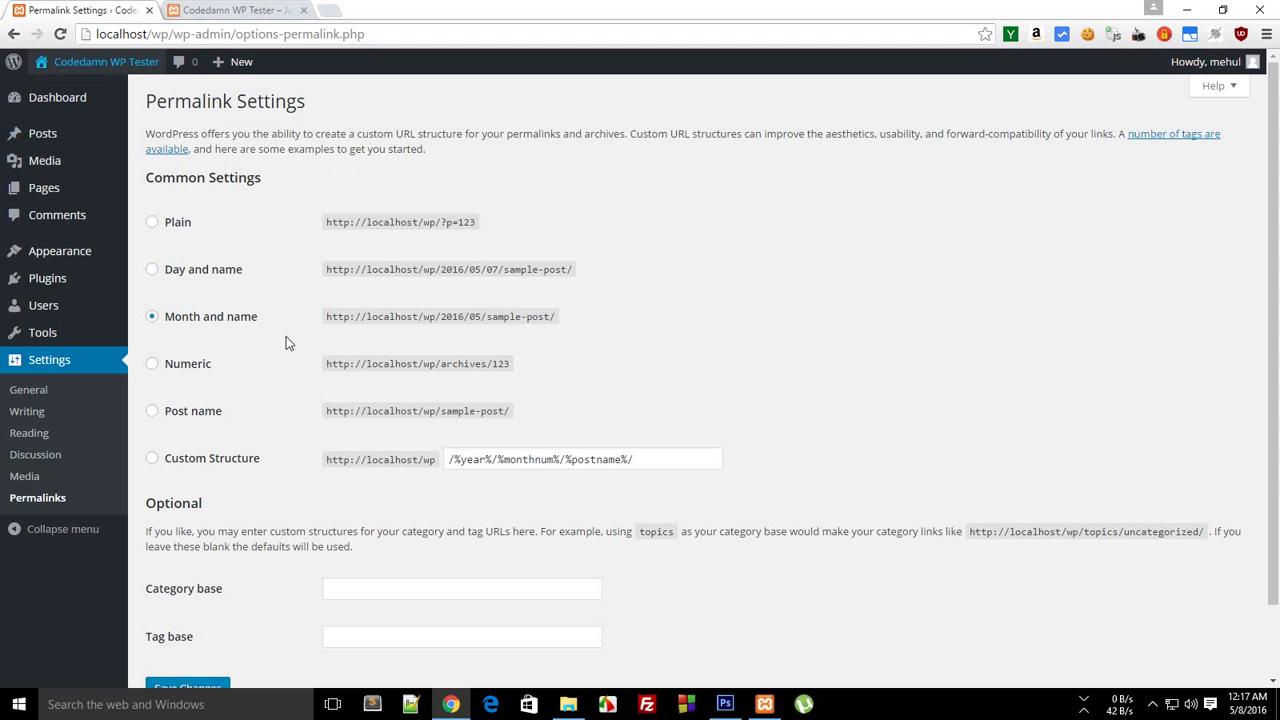
key("alt+Tab")
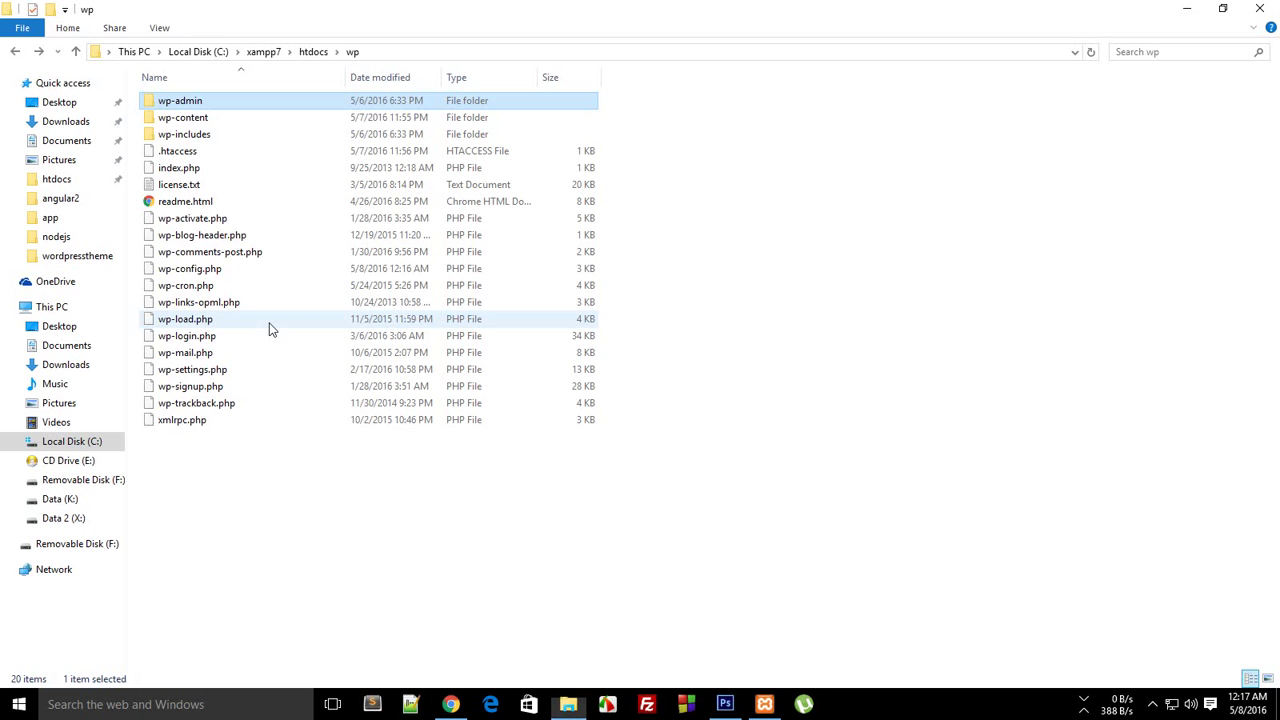
Browse wp-content's plugins folder, then open themes and select its three theme folders.
double_click(221, 117)
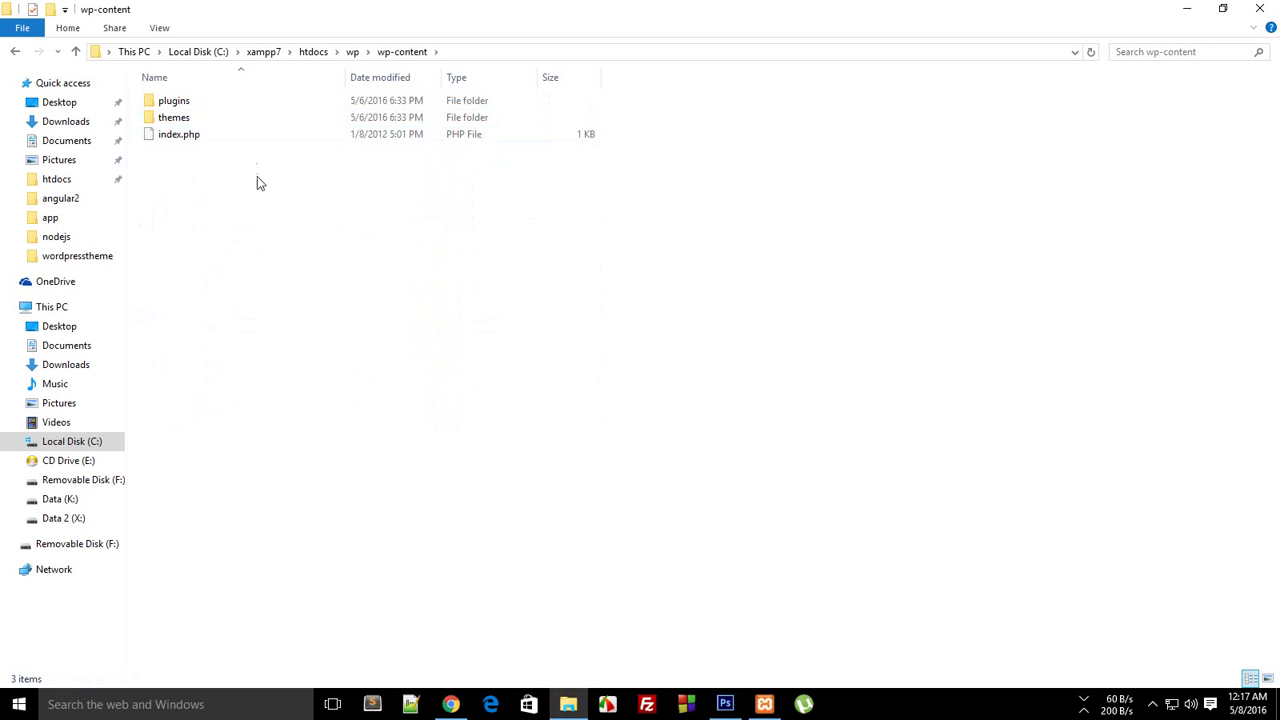
double_click(206, 102)
left_click(15, 51)
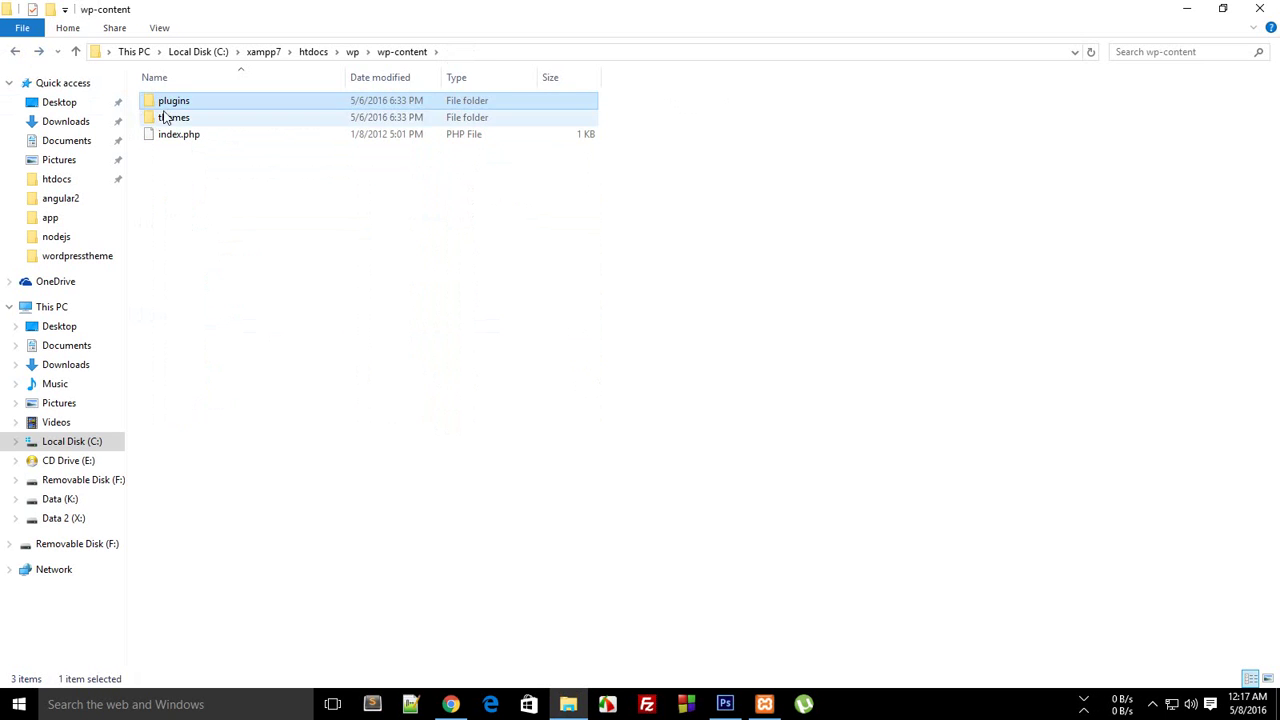
double_click(172, 117)
left_click(15, 51)
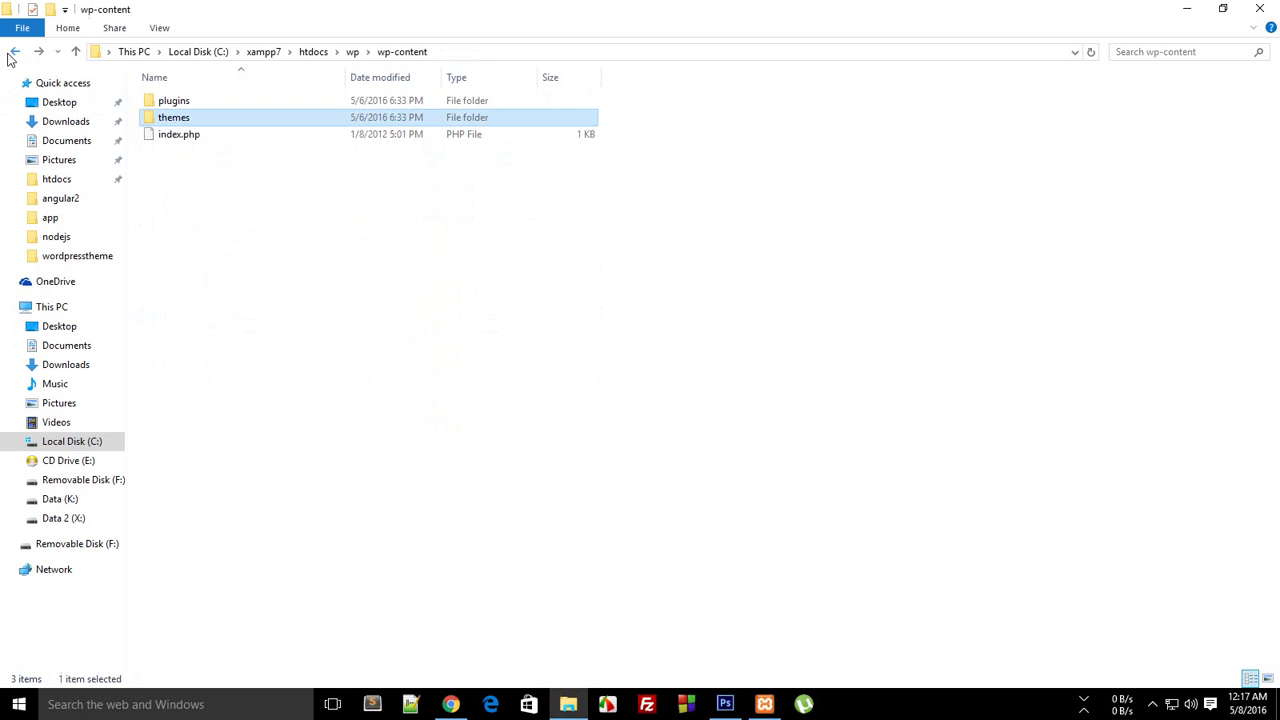
double_click(168, 103)
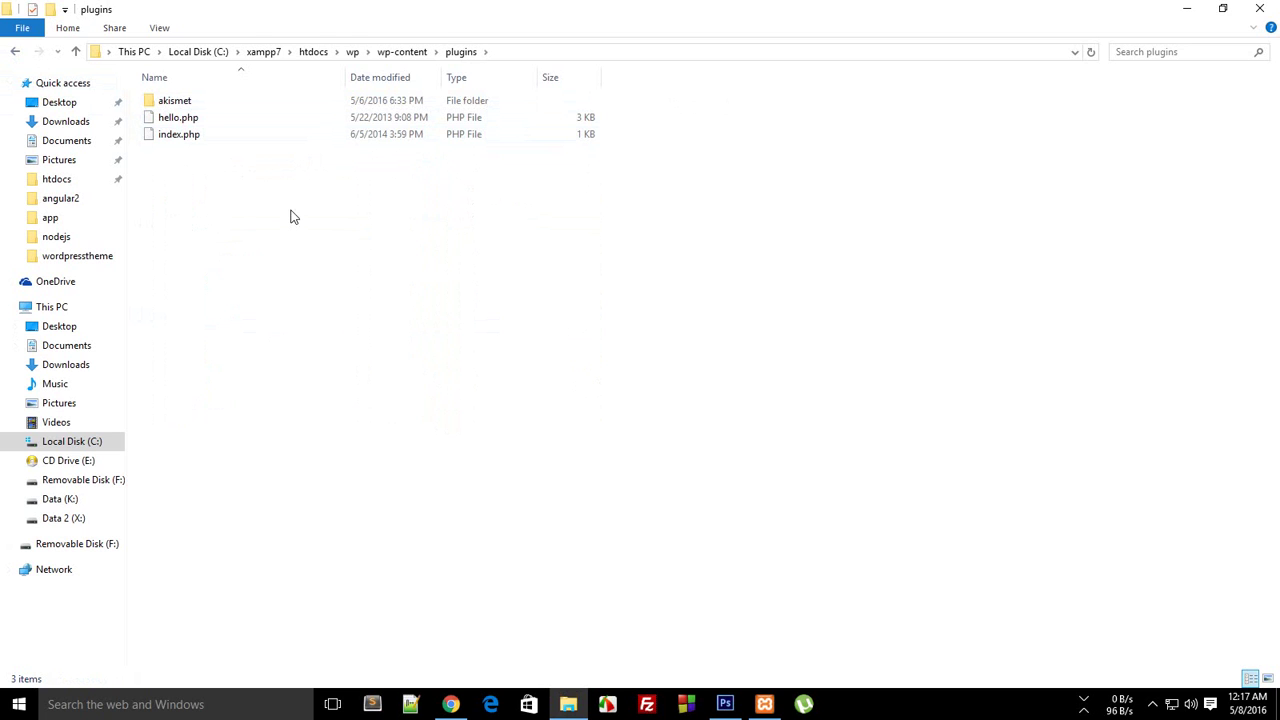
left_click(397, 51)
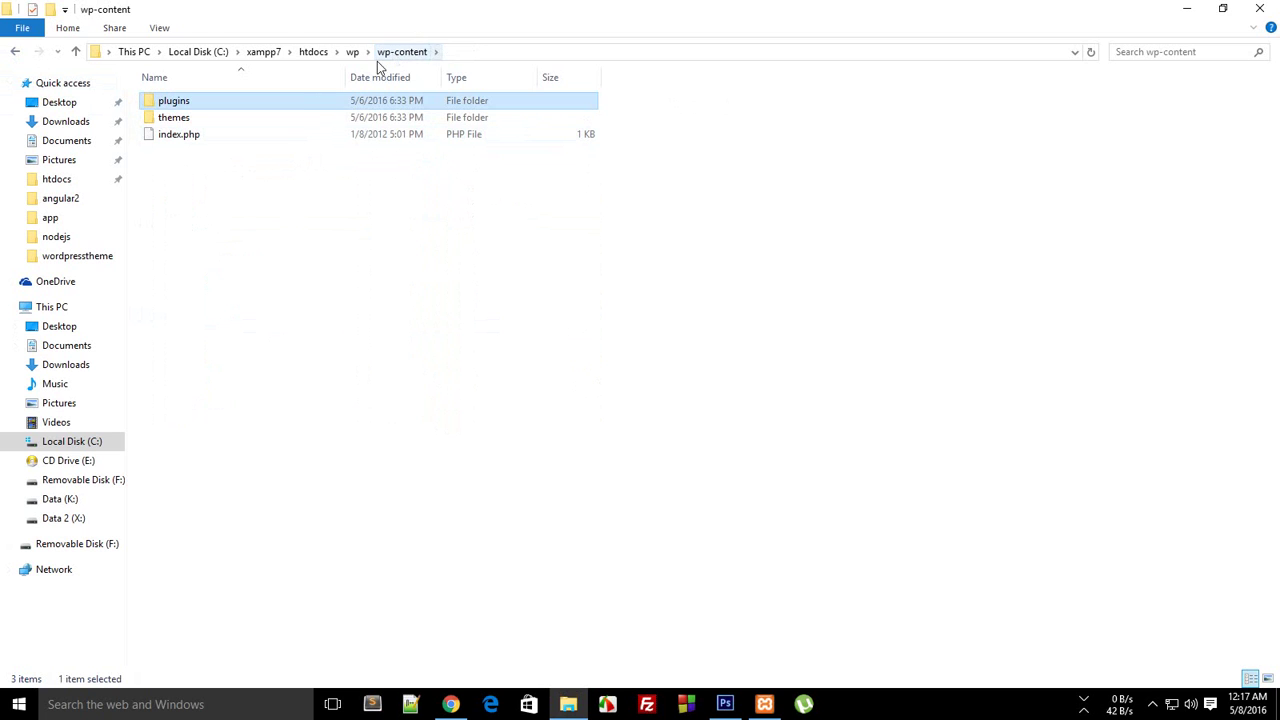
double_click(277, 122)
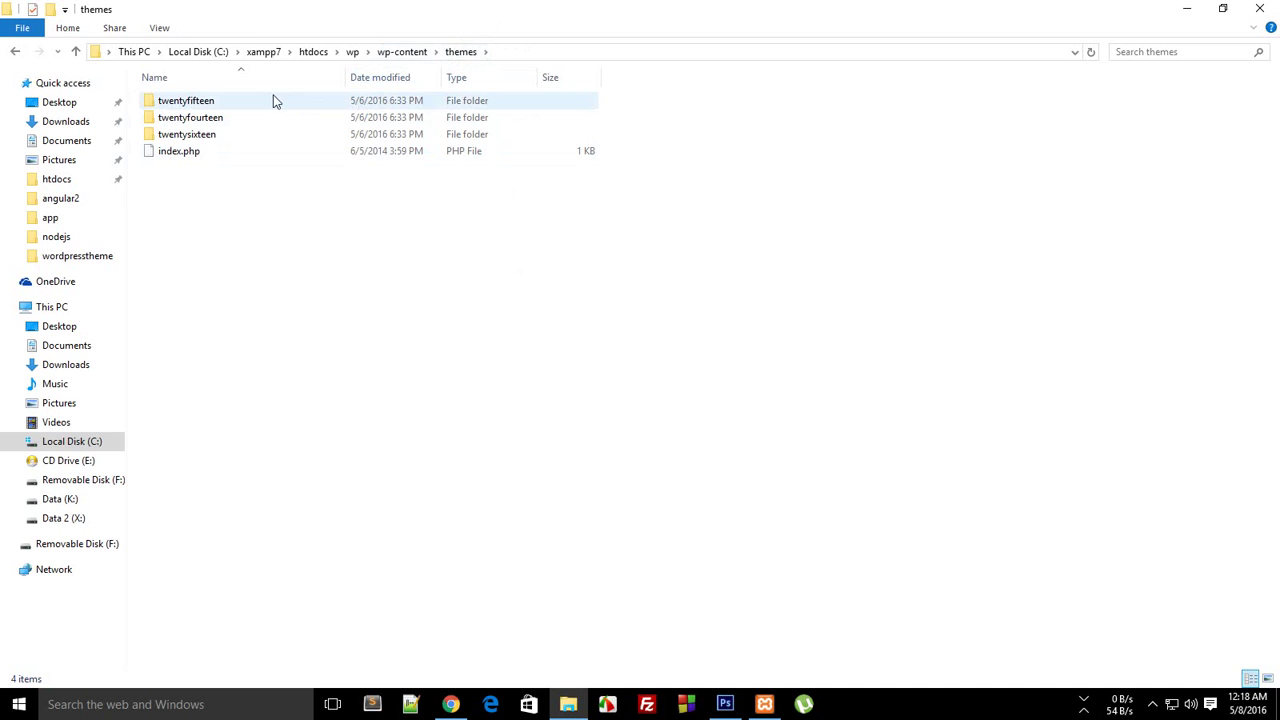
left_click_drag(648, 135, 441, 101)
Open the themes index.php in Notepad++ and highlight its 'Silence is golden' comment.
left_click(354, 215)
right_click(168, 156)
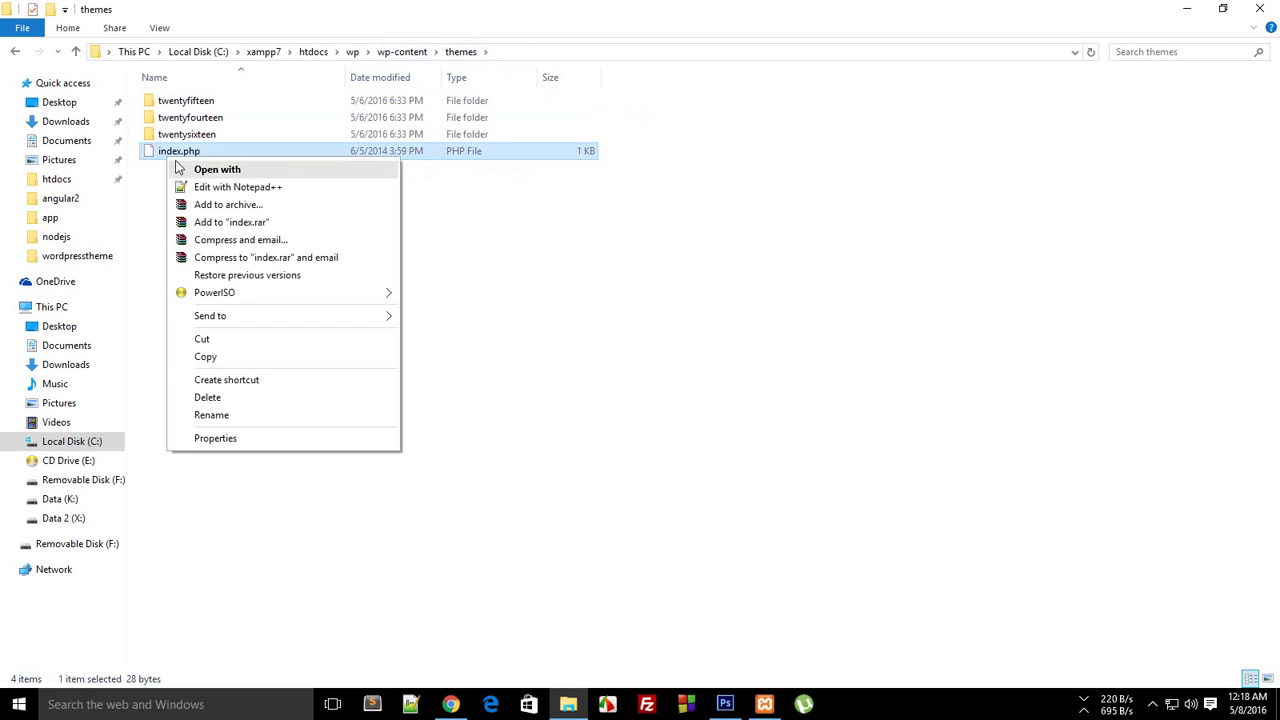
left_click(222, 188)
left_click_drag(230, 102, 50, 101)
left_click(134, 180)
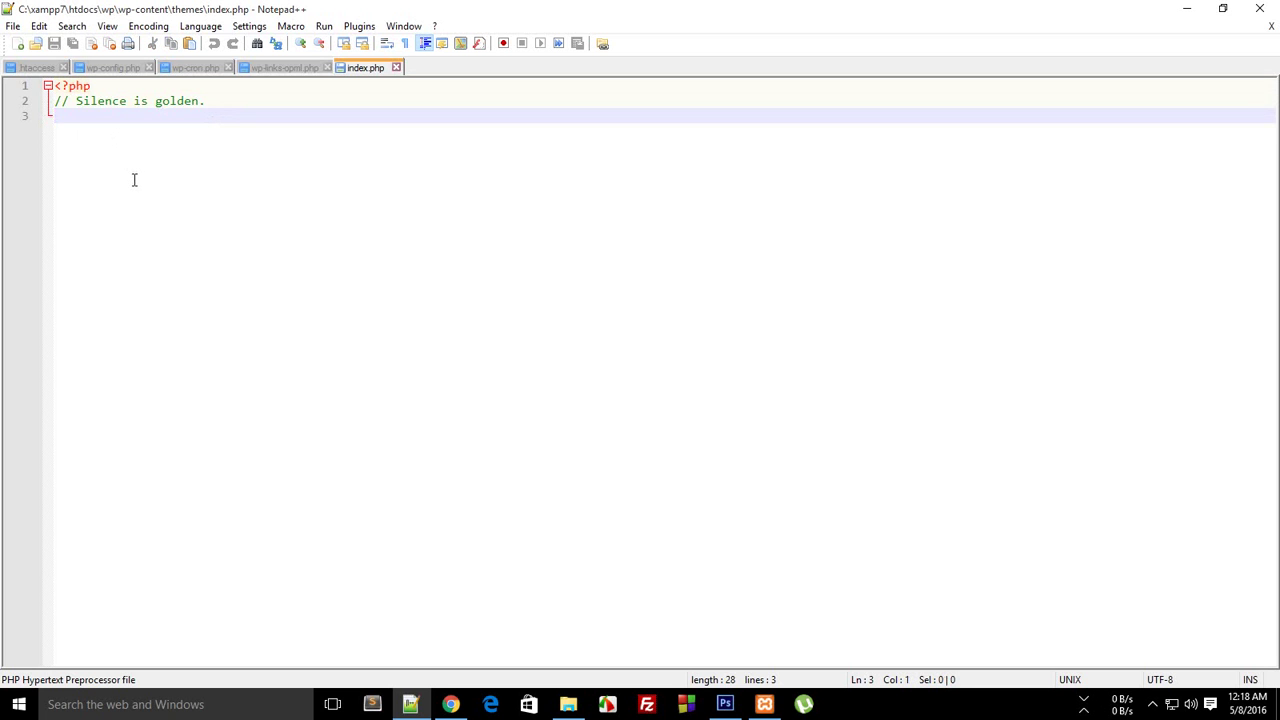
left_click_drag(233, 101, 62, 102)
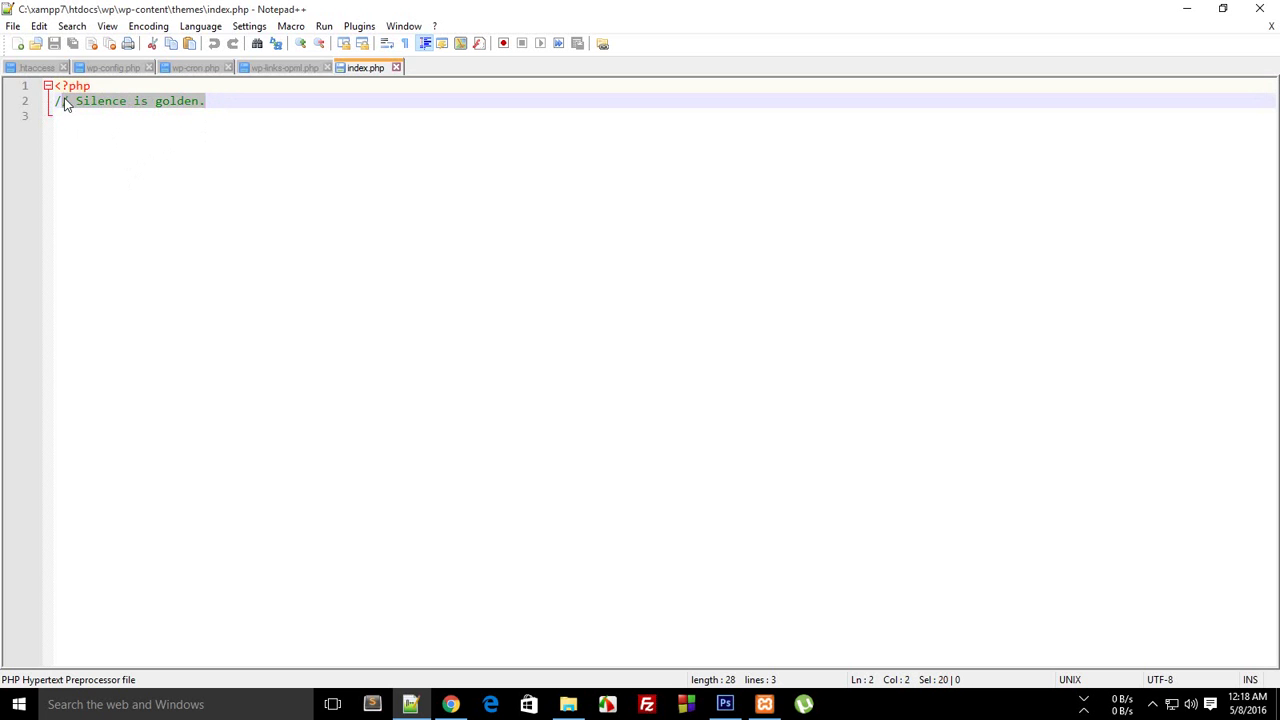
left_click(117, 129)
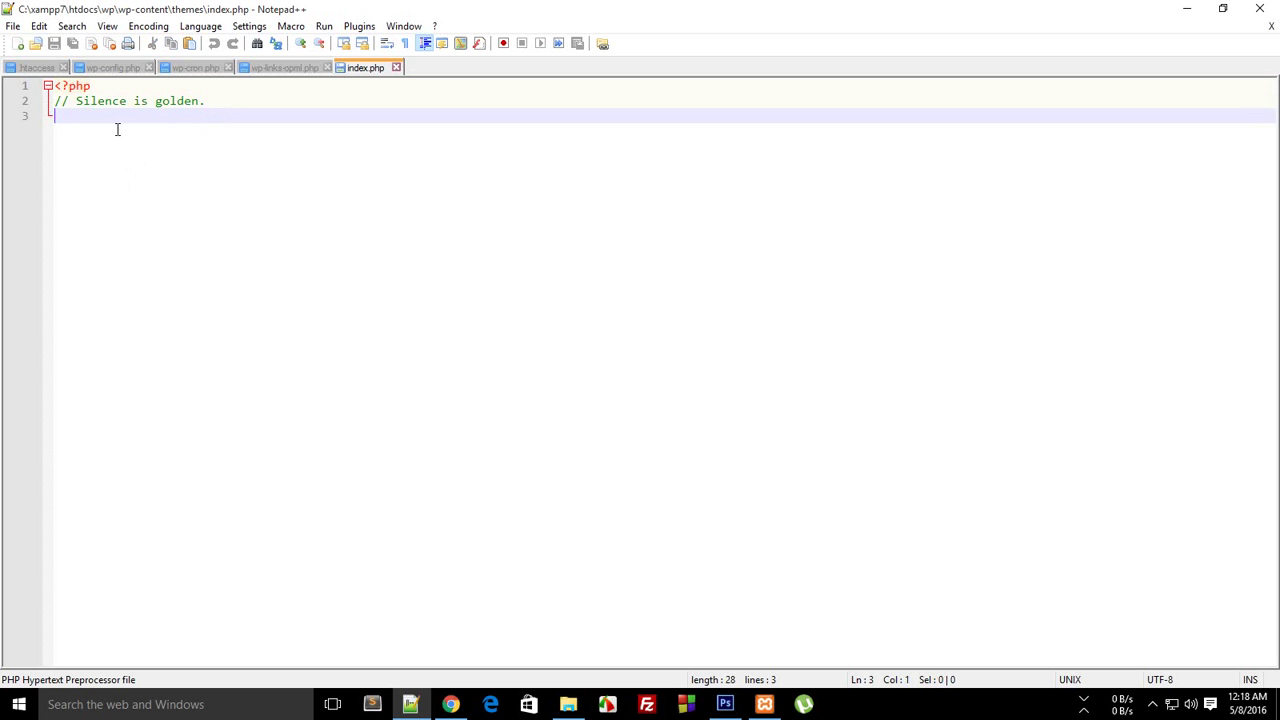
Minimize Notepad++, view the themes folder's full path, then close Notepad++.
left_click(1189, 8)
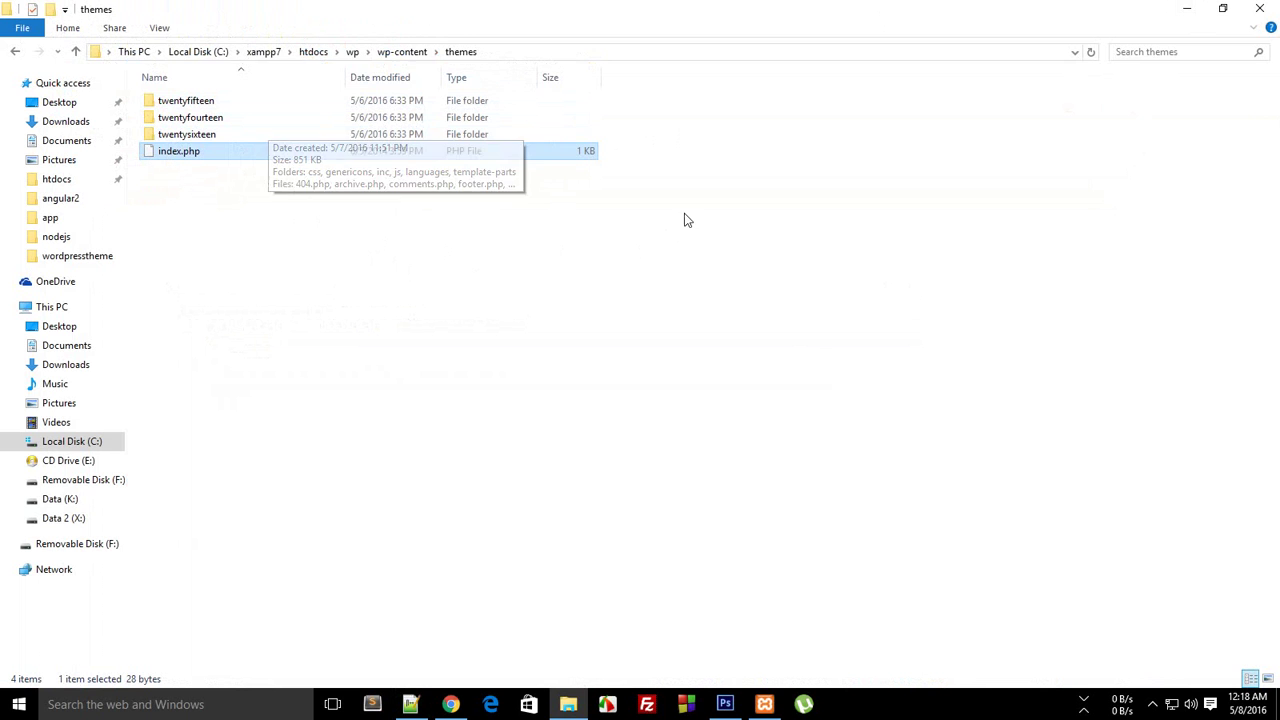
left_click(494, 52)
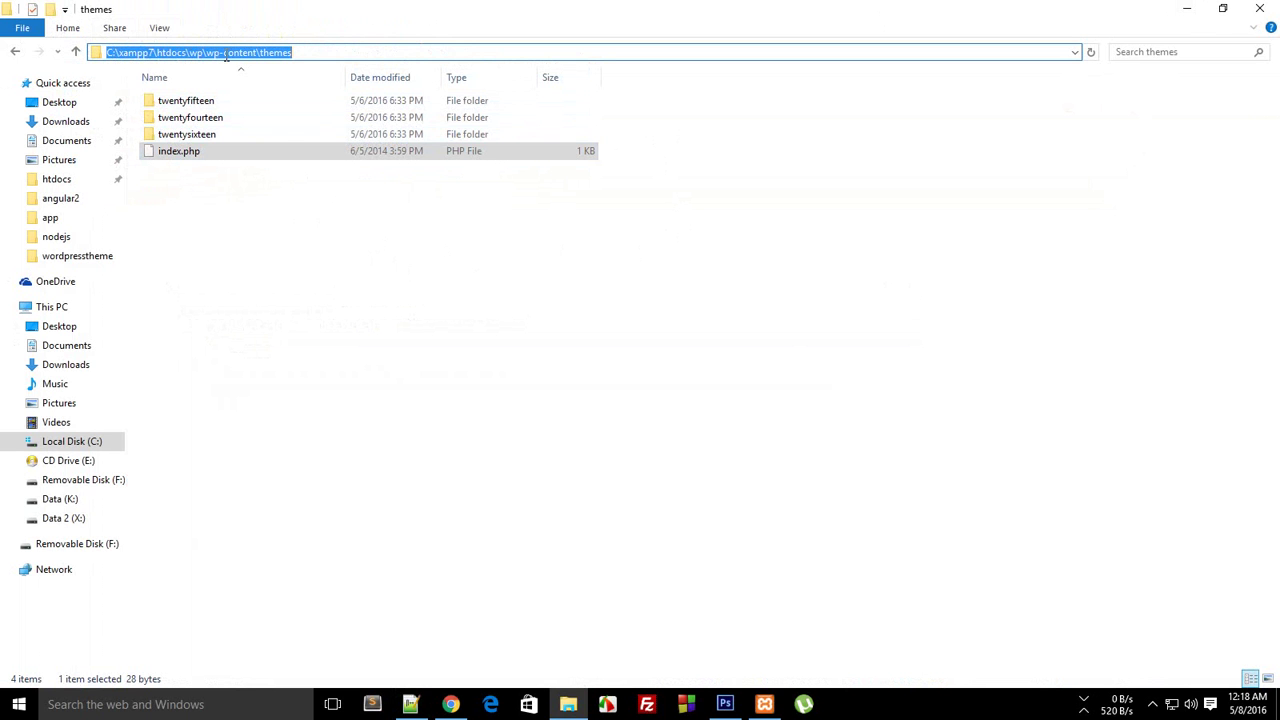
left_click(380, 223)
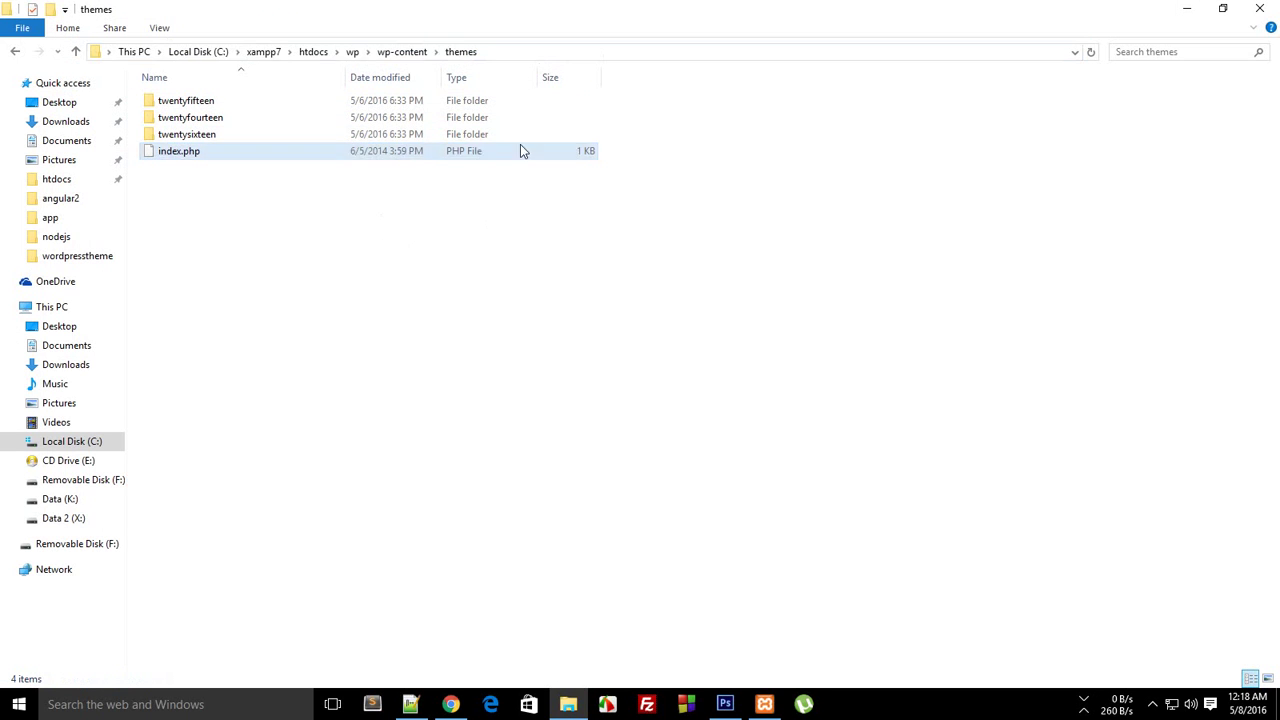
left_click_drag(668, 145, 523, 92)
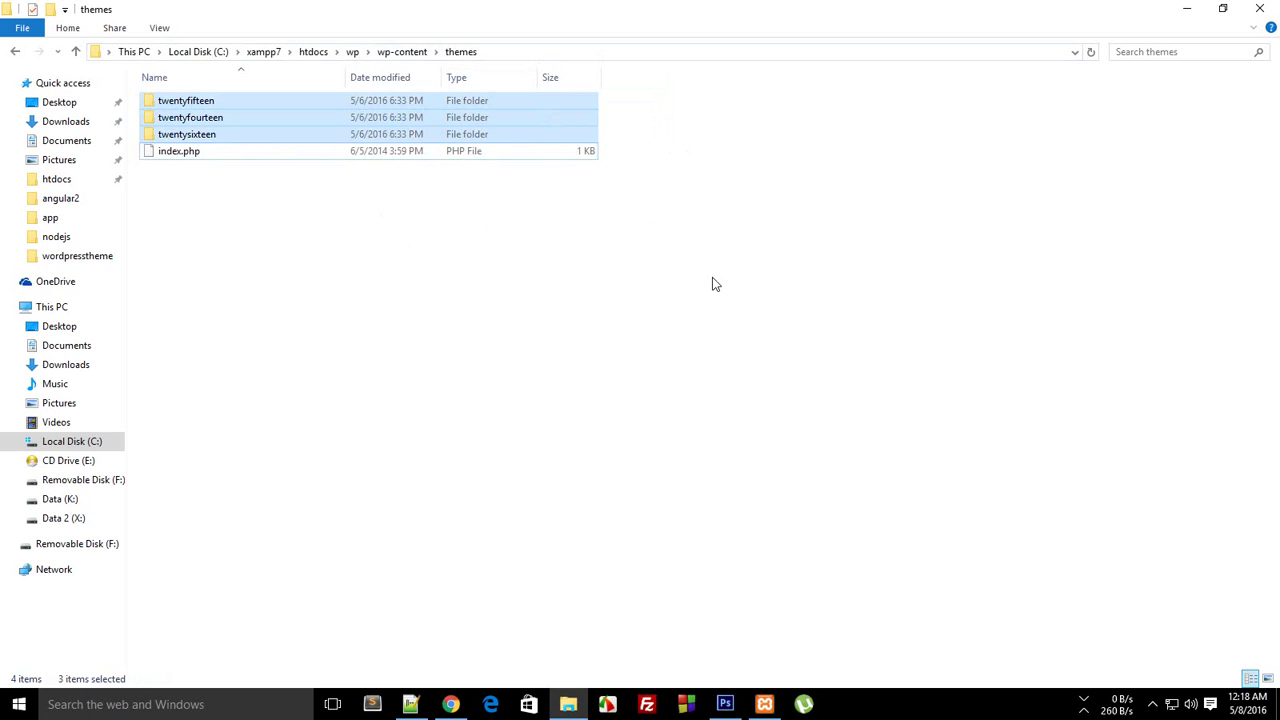
left_click(706, 277)
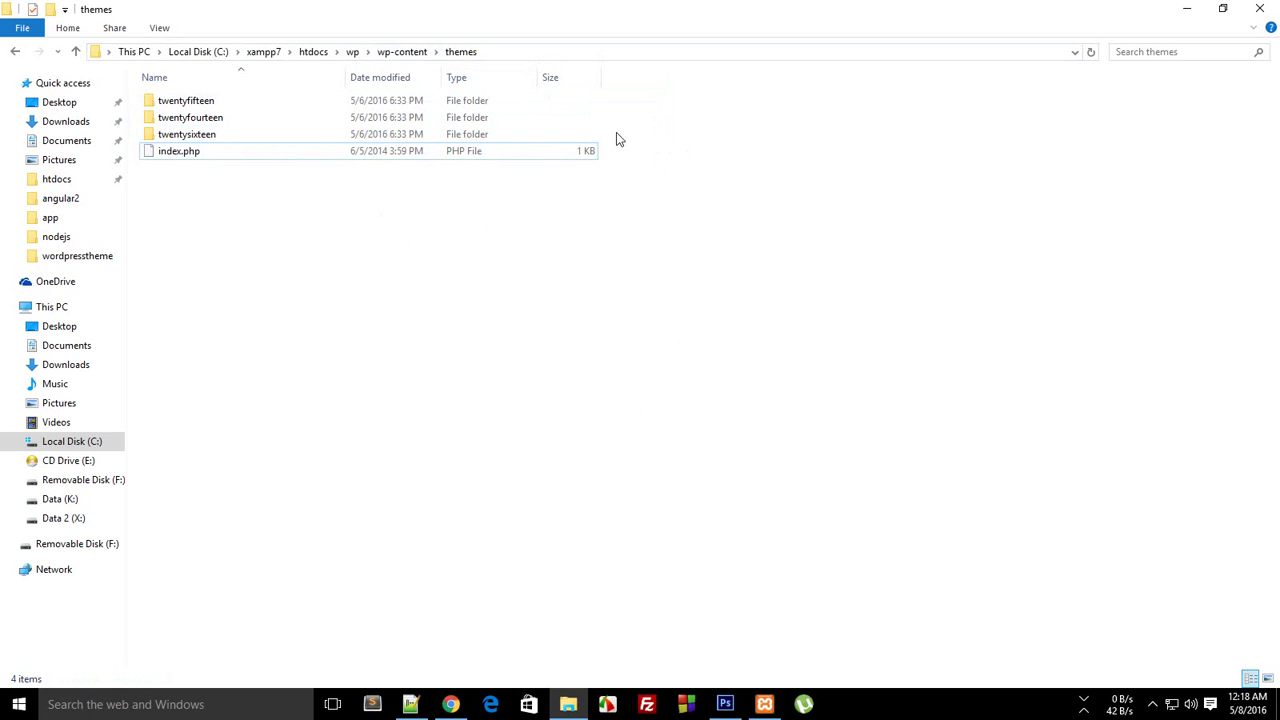
left_click_drag(616, 139, 622, 239)
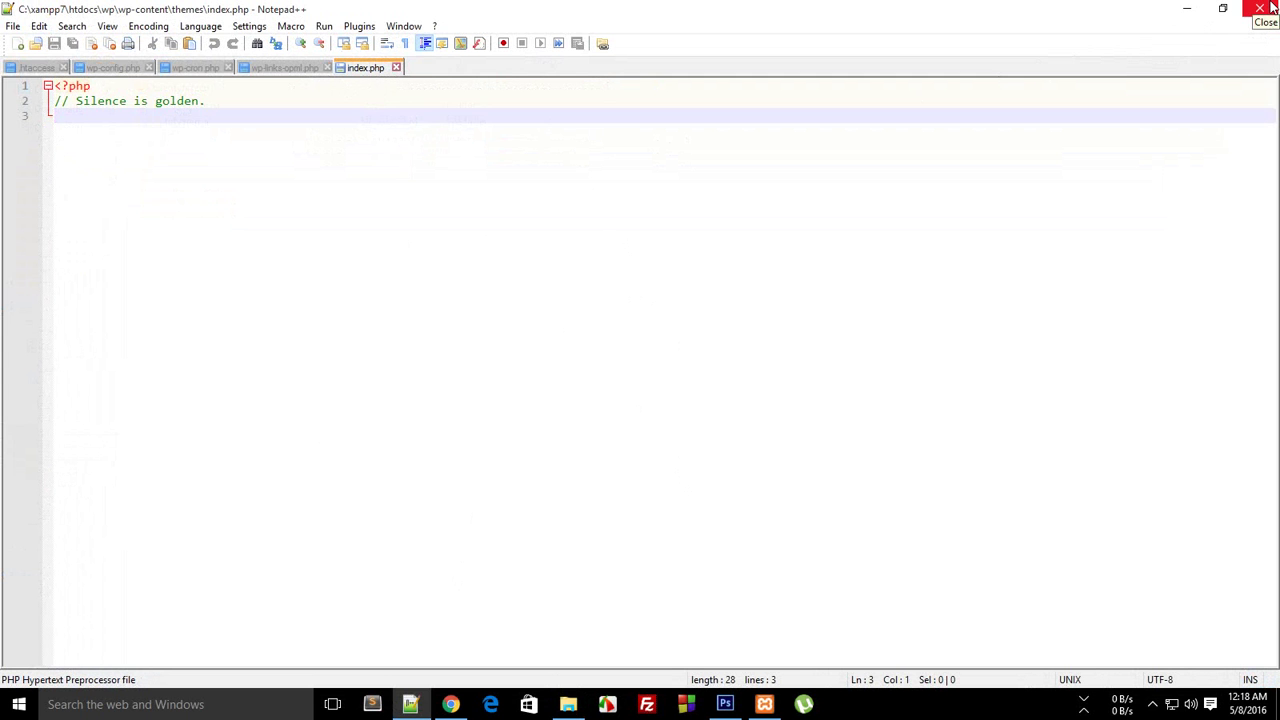
left_click(1260, 8)
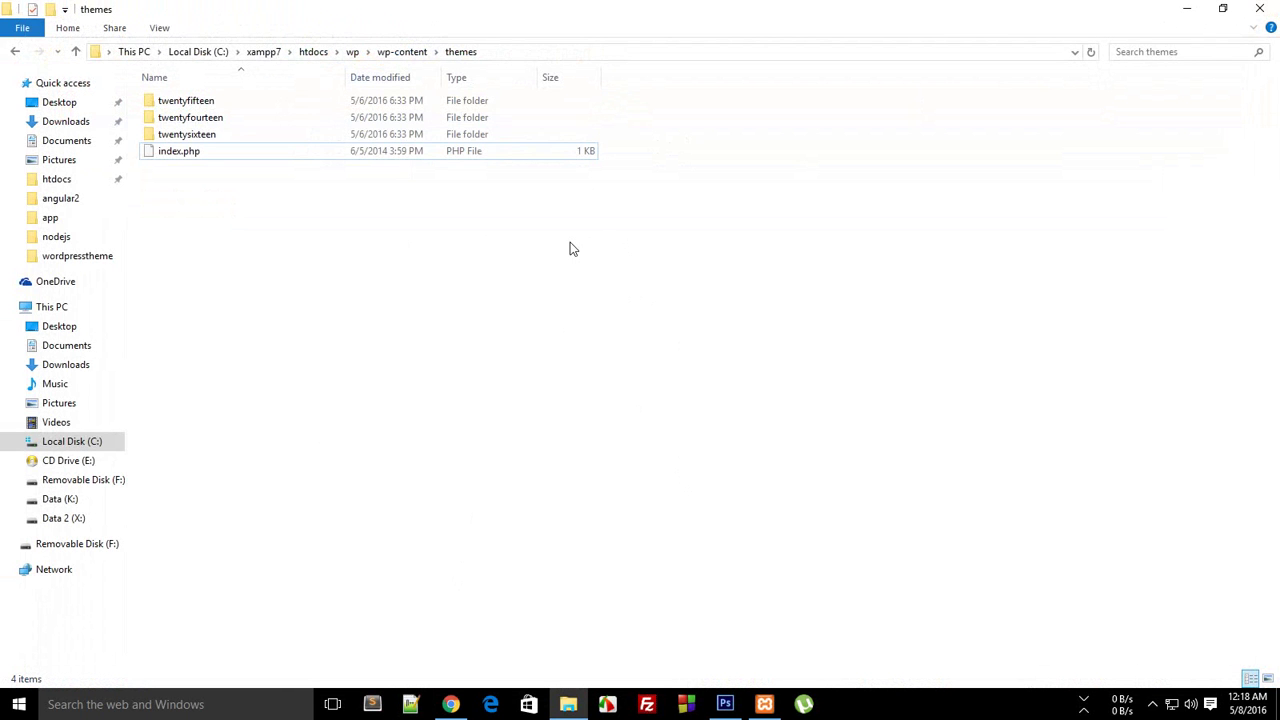
Open Appearance > Themes and compare it with the three folders in the themes directory.
left_click(451, 704)
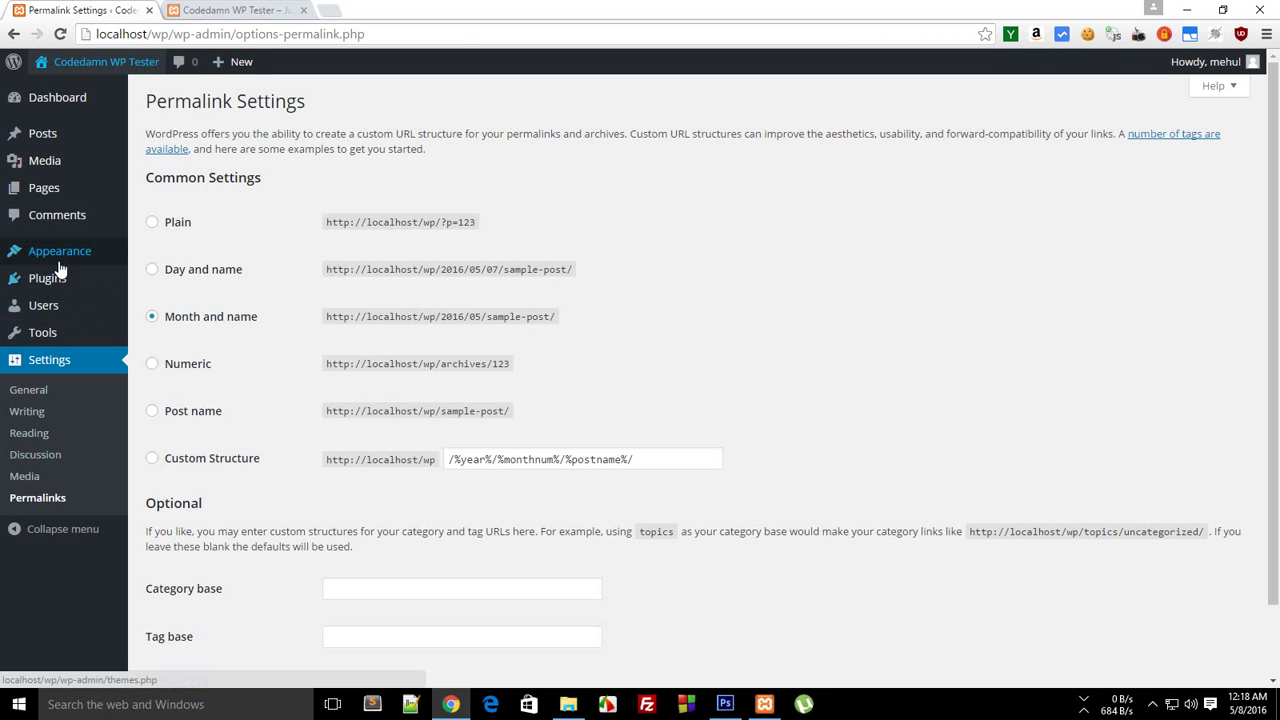
mouse_move(60, 268)
left_click(158, 256)
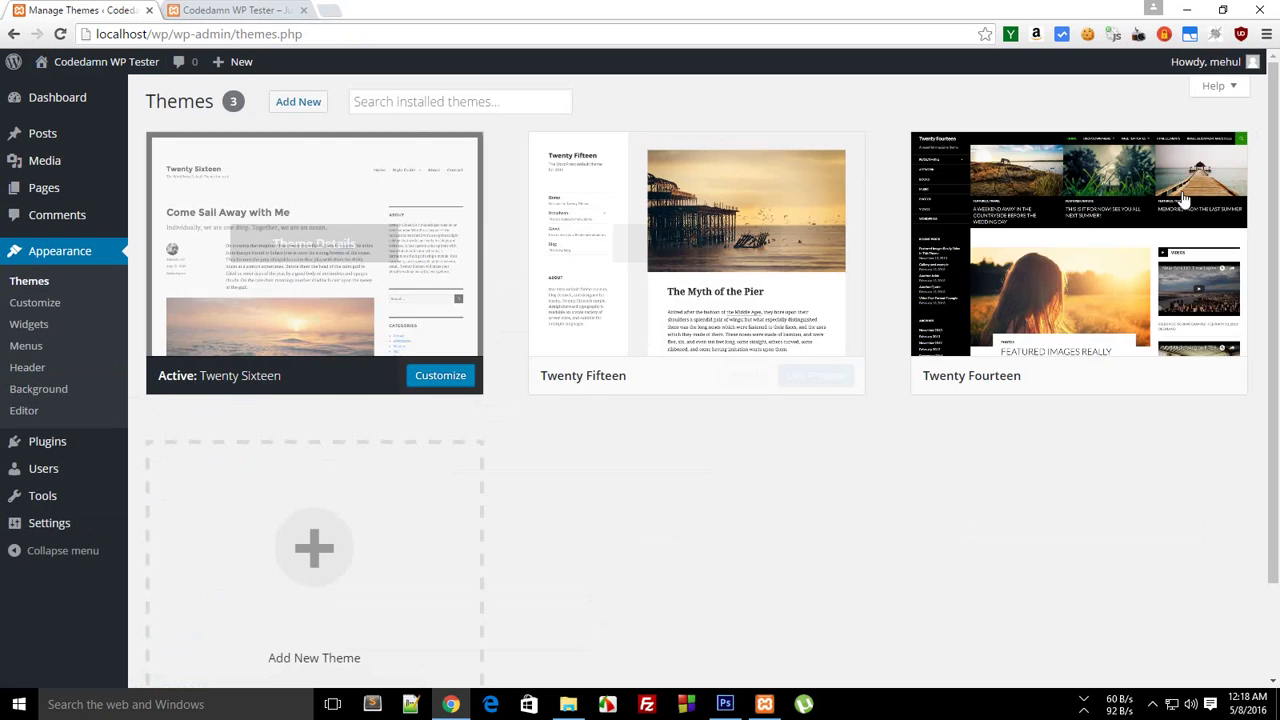
scroll(640, 300, "down", 1)
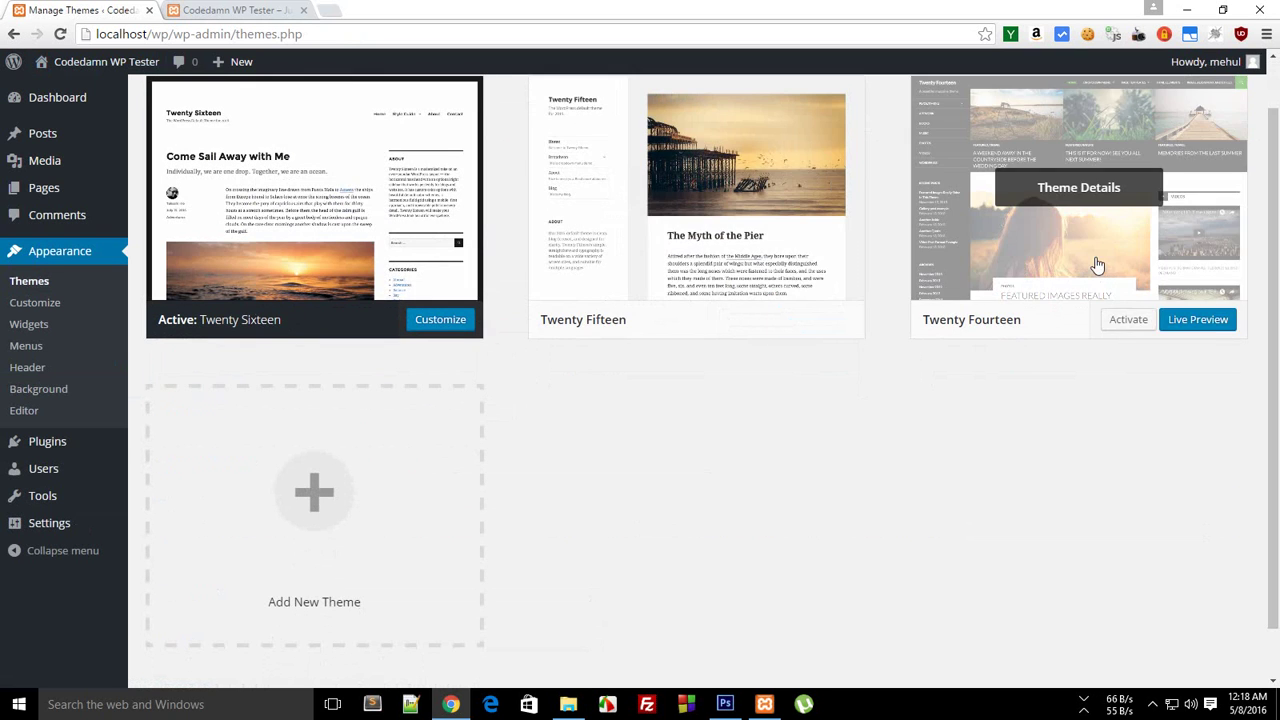
scroll(850, 280, "up", 1)
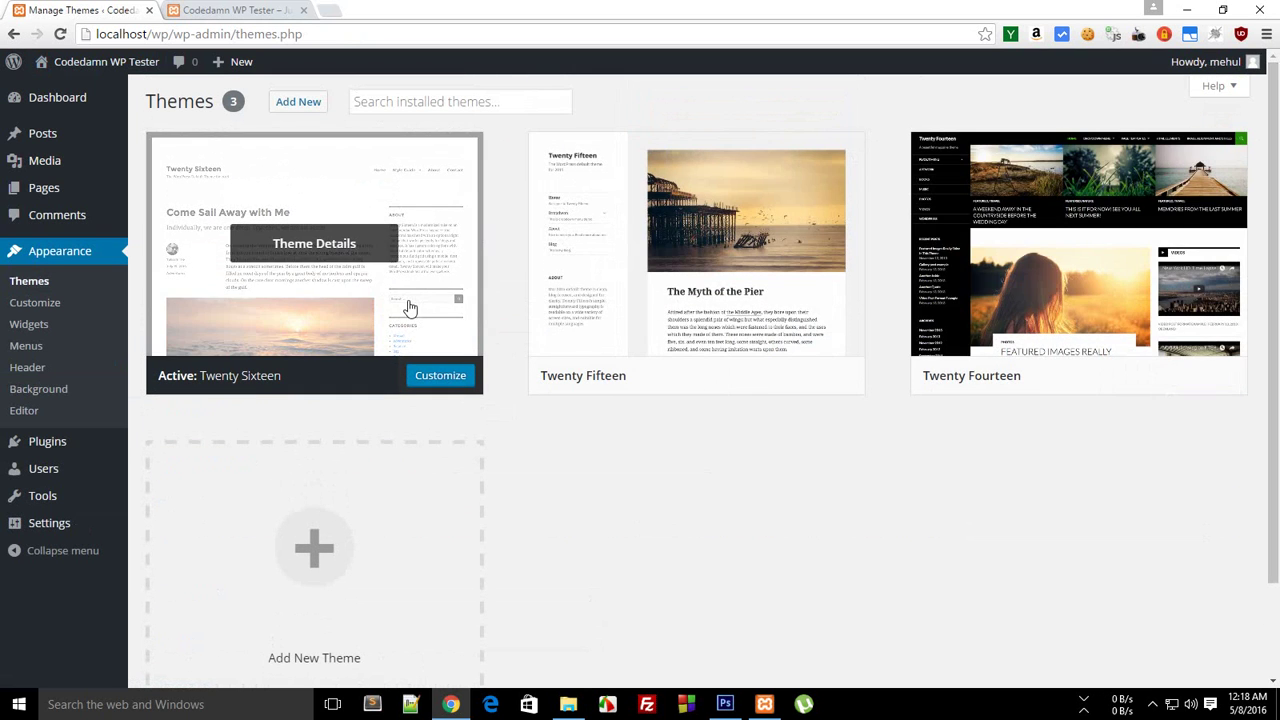
key("alt+Tab")
left_click_drag(627, 132, 582, 95)
key("alt+Tab")
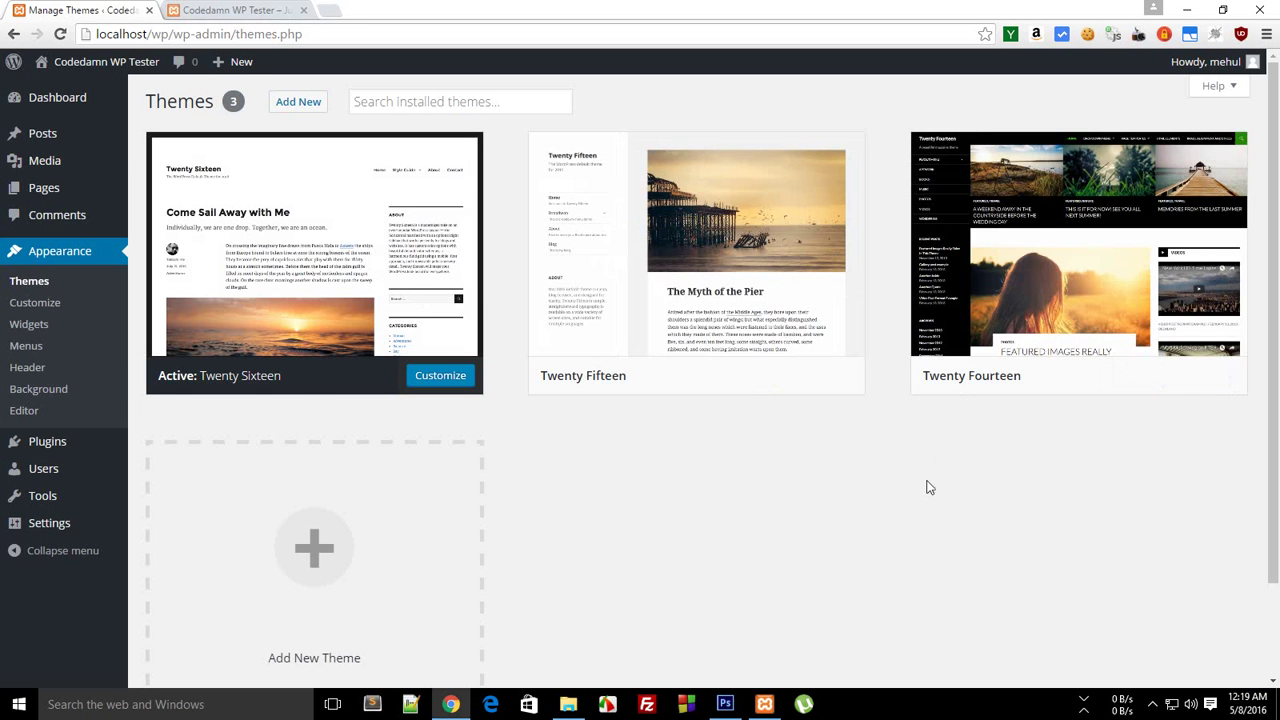
key("alt+Tab")
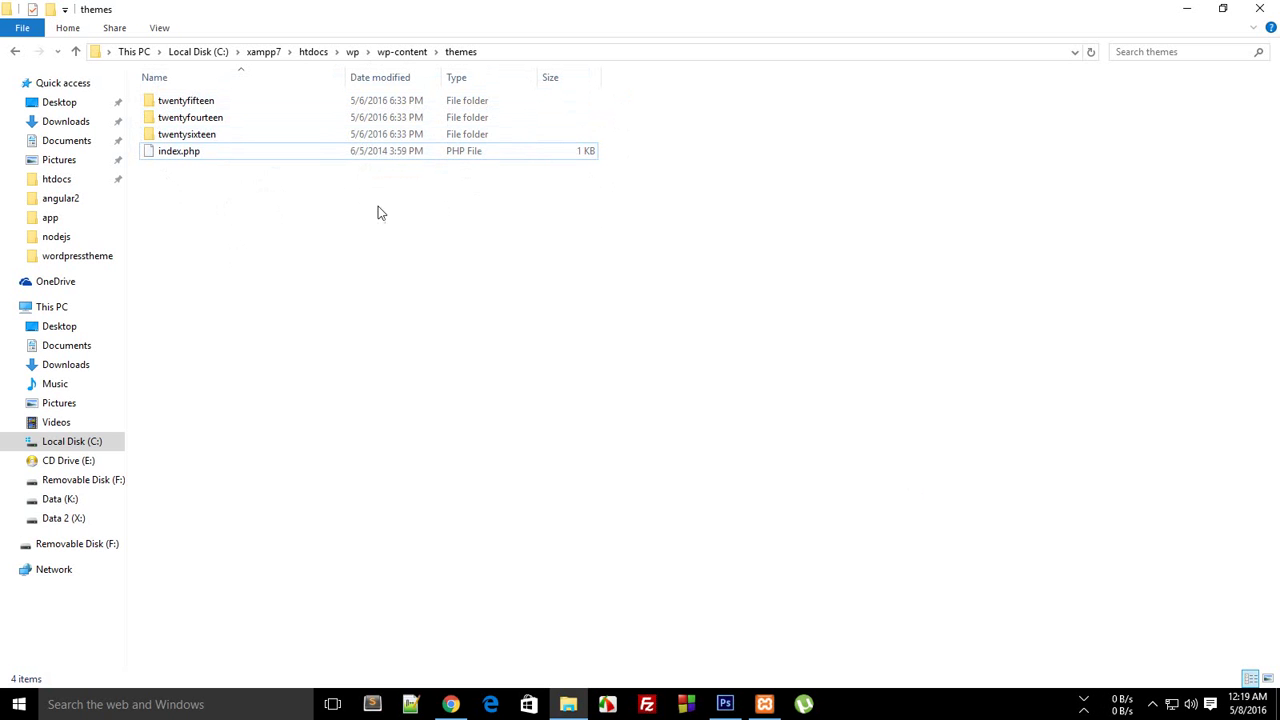
key("alt+Tab")
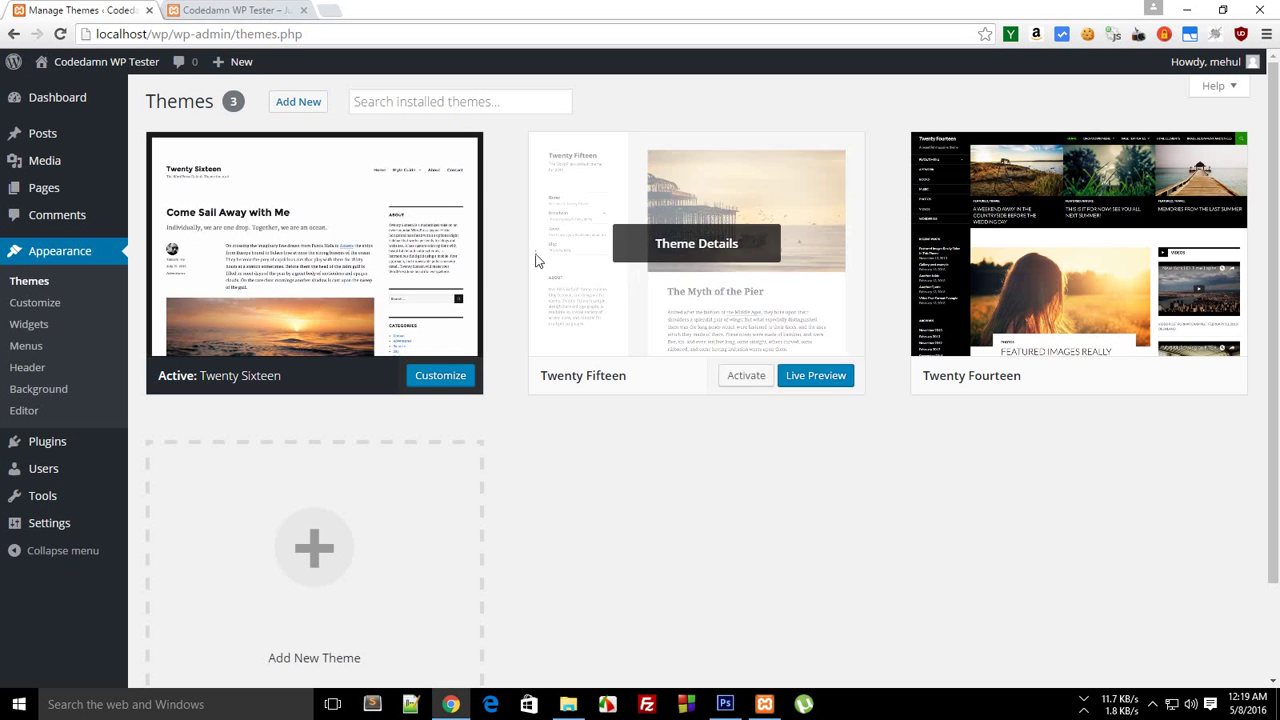
Visit the Add New Theme page, then go back to the installed themes list.
scroll(408, 584, "down", 2)
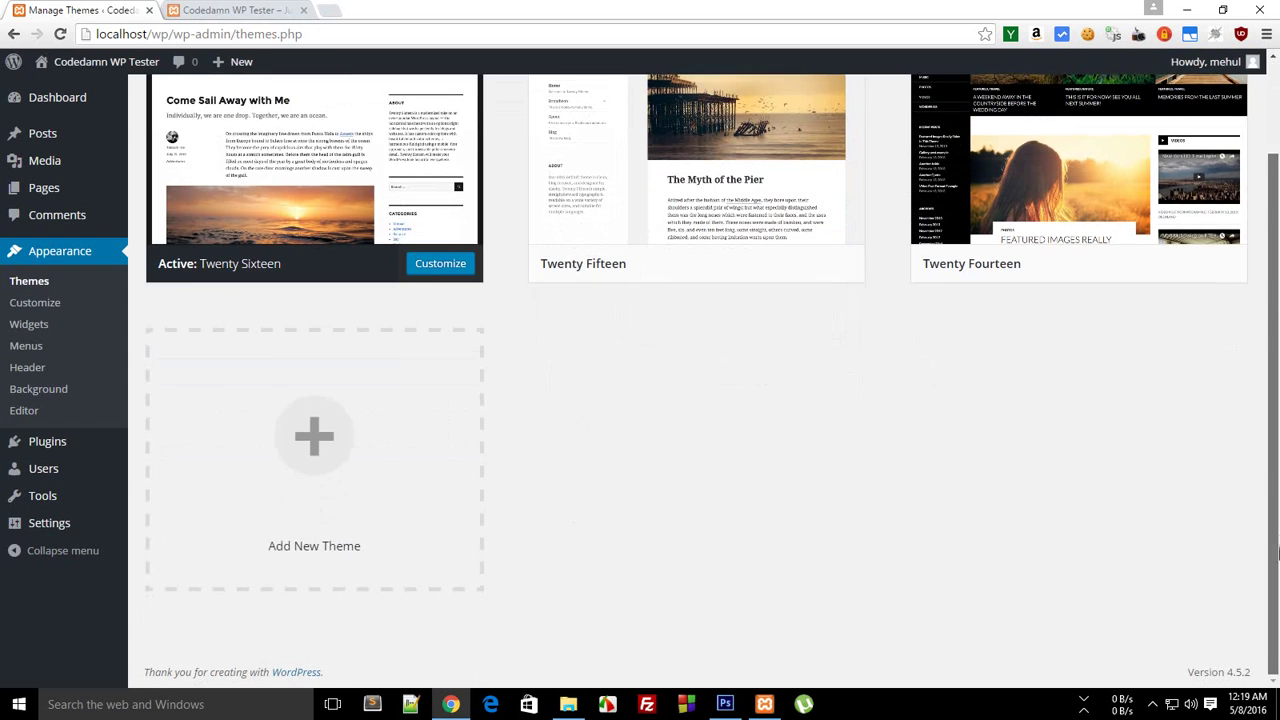
left_click(336, 513)
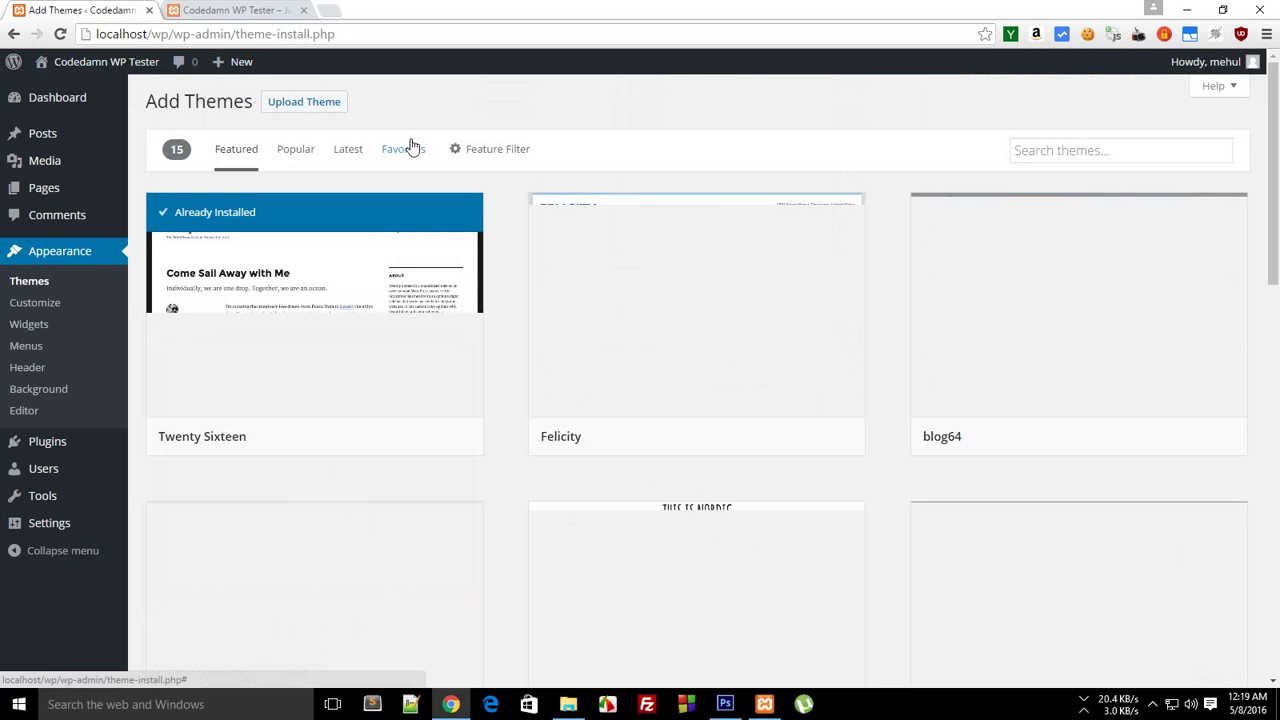
left_click(14, 34)
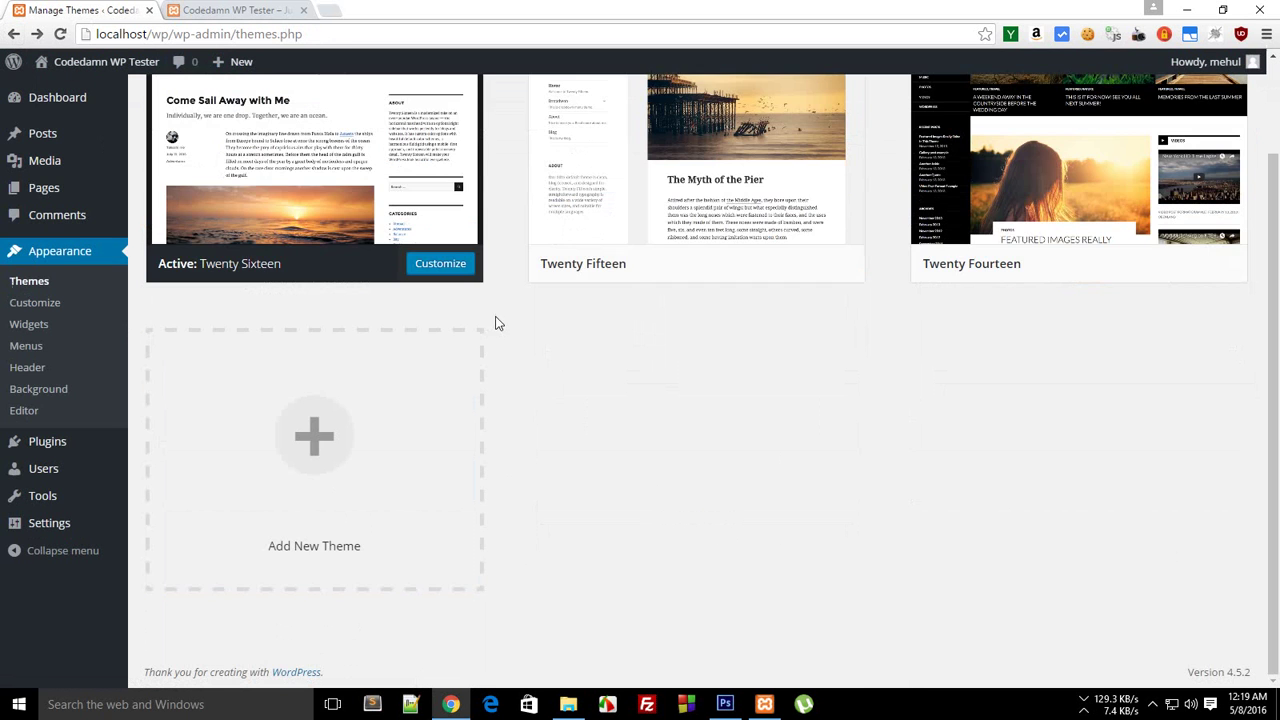
scroll(1278, 388, "up", 5)
Create and open a new folder named myFirstTheme in themes, then return to the Themes page address.
key("alt+Tab")
right_click(352, 381)
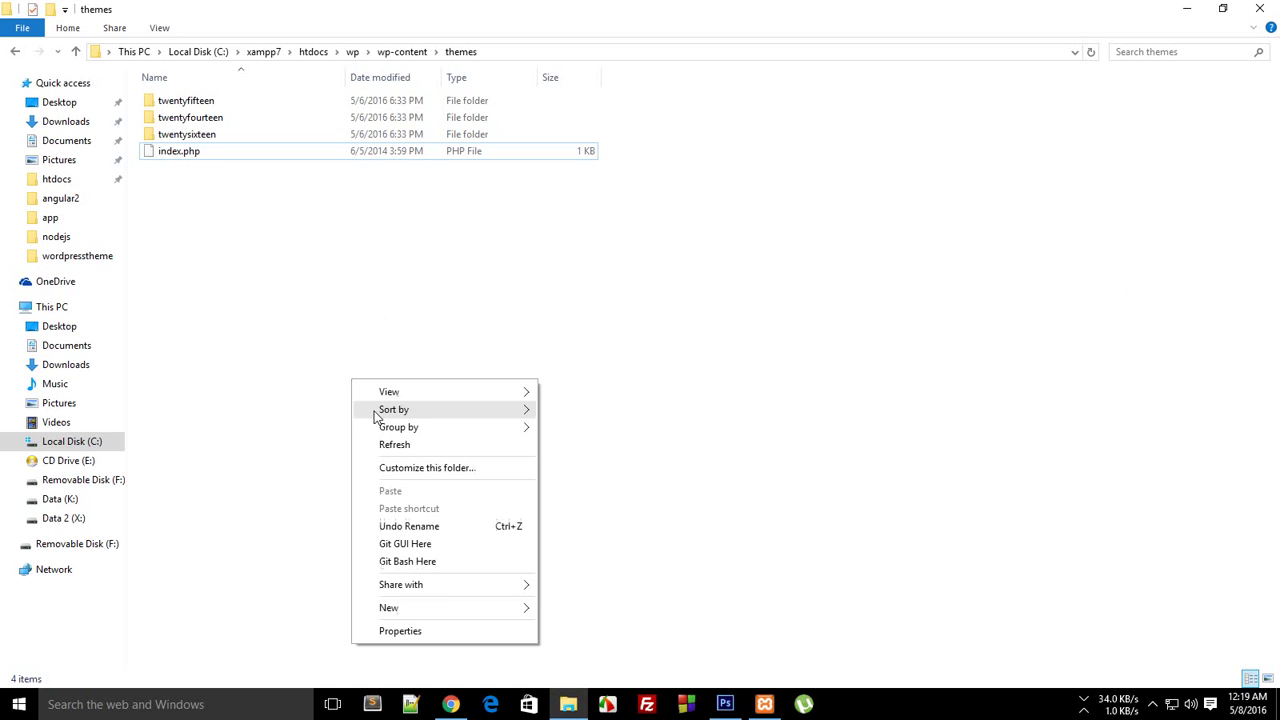
mouse_move(436, 610)
left_click(640, 412)
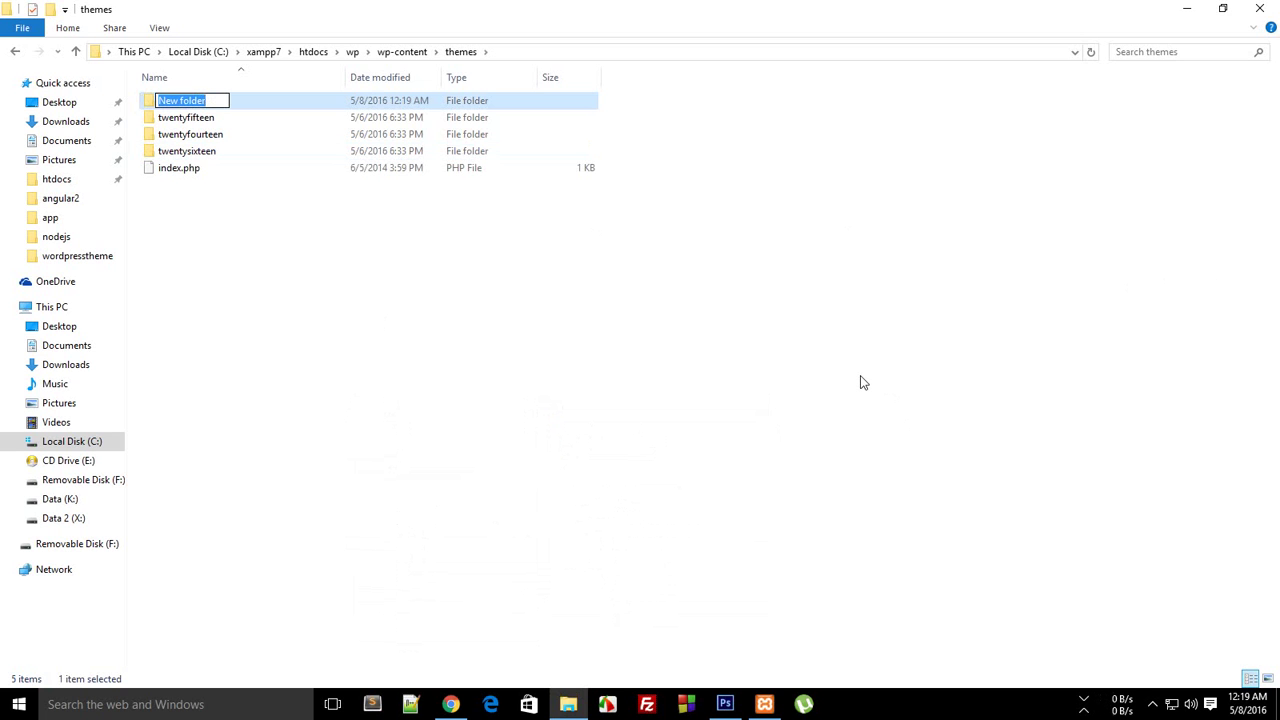
type("this")
key("BackSpace")
key("BackSpace")
key("BackSpace")
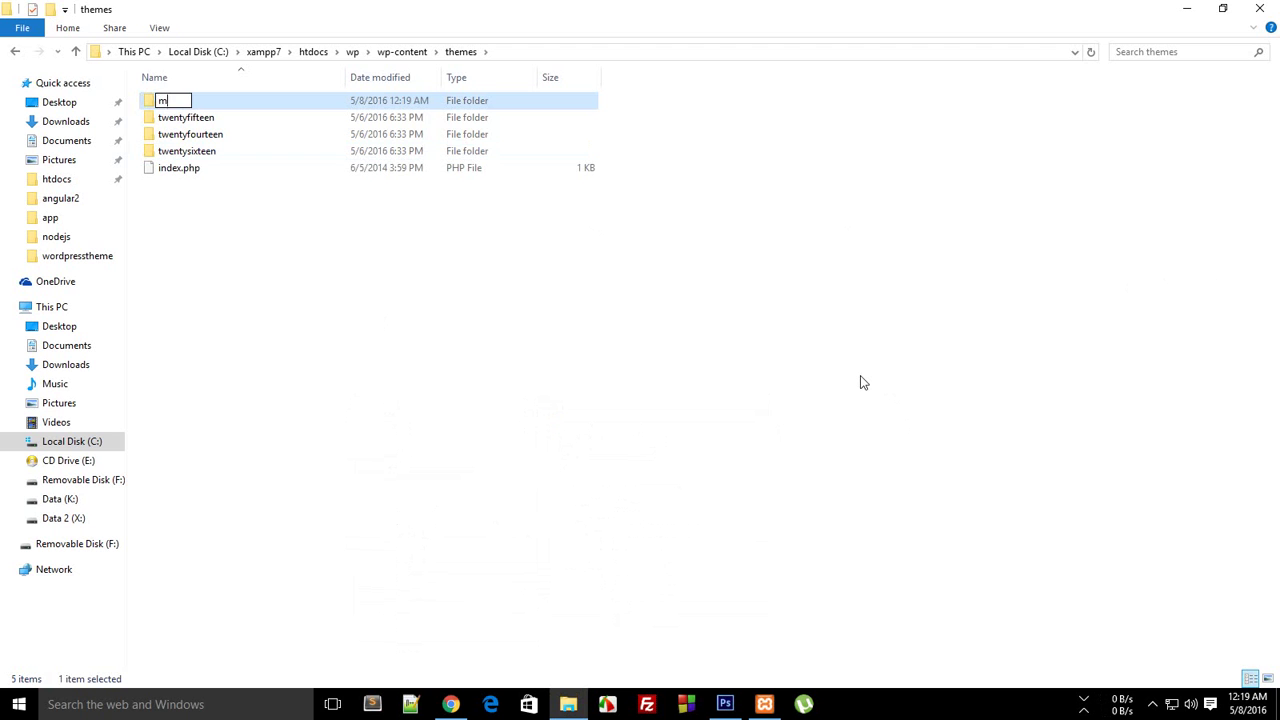
type("myFirstTheme")
key("Return")
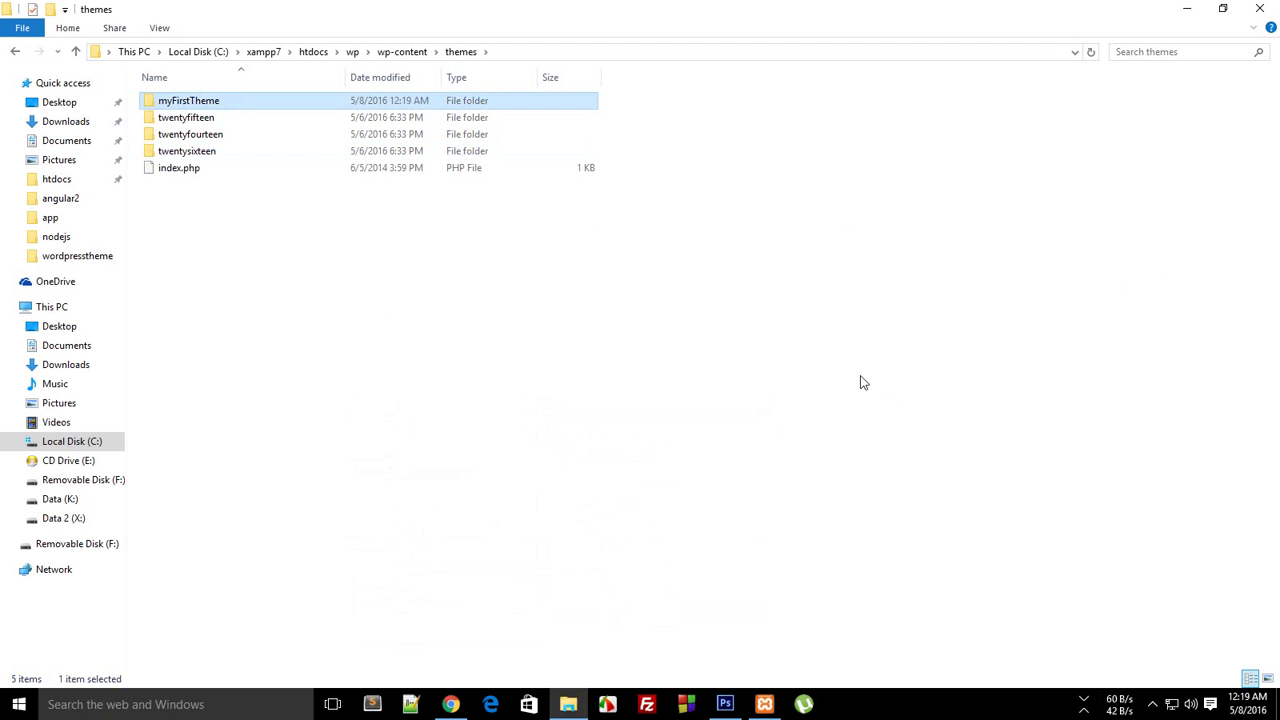
key("Return")
key("alt+Tab")
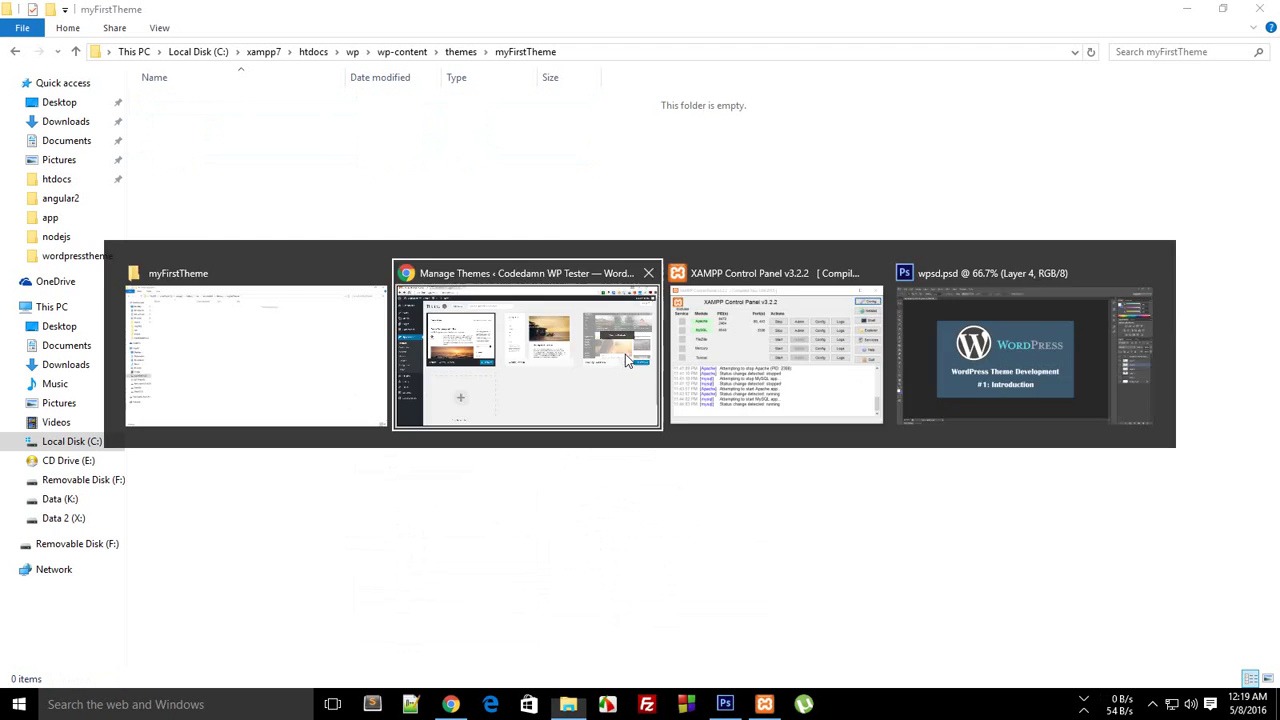
left_click(280, 38)
Reload themes.php and highlight myFirstTheme's 'Stylesheet is missing.' entry under Broken Themes.
key("Return")
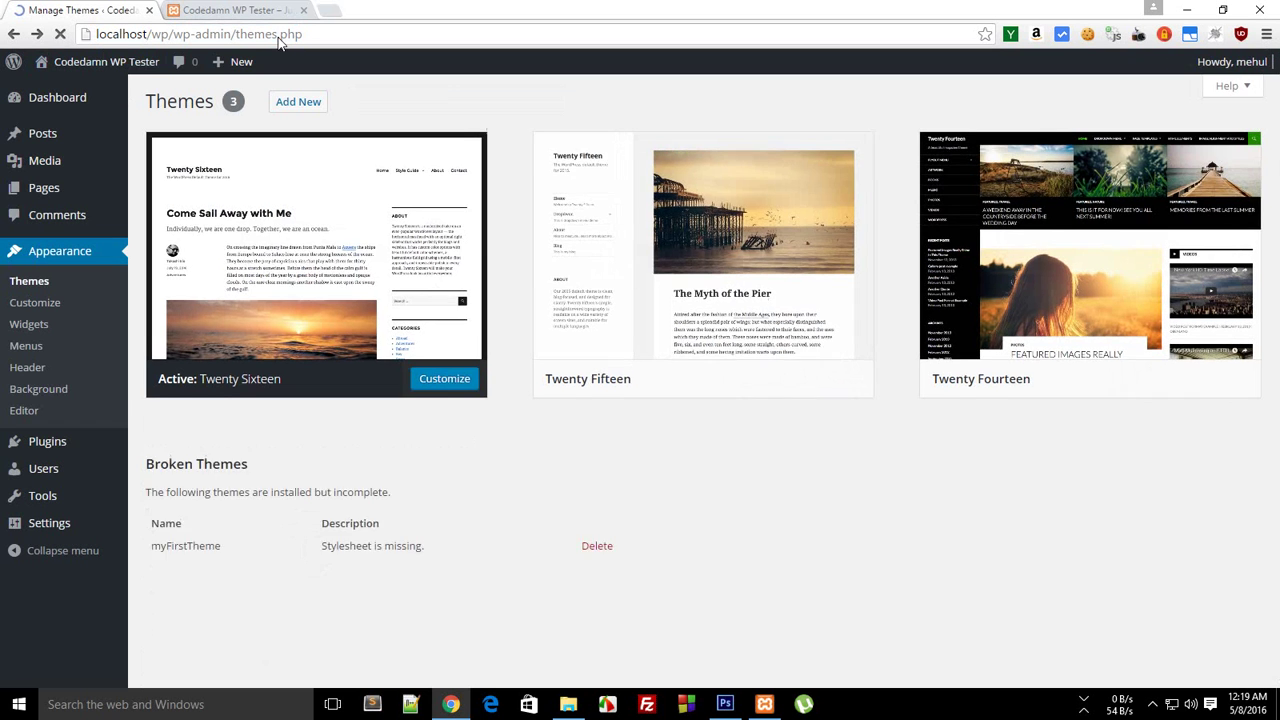
scroll(1277, 340, "down", 3)
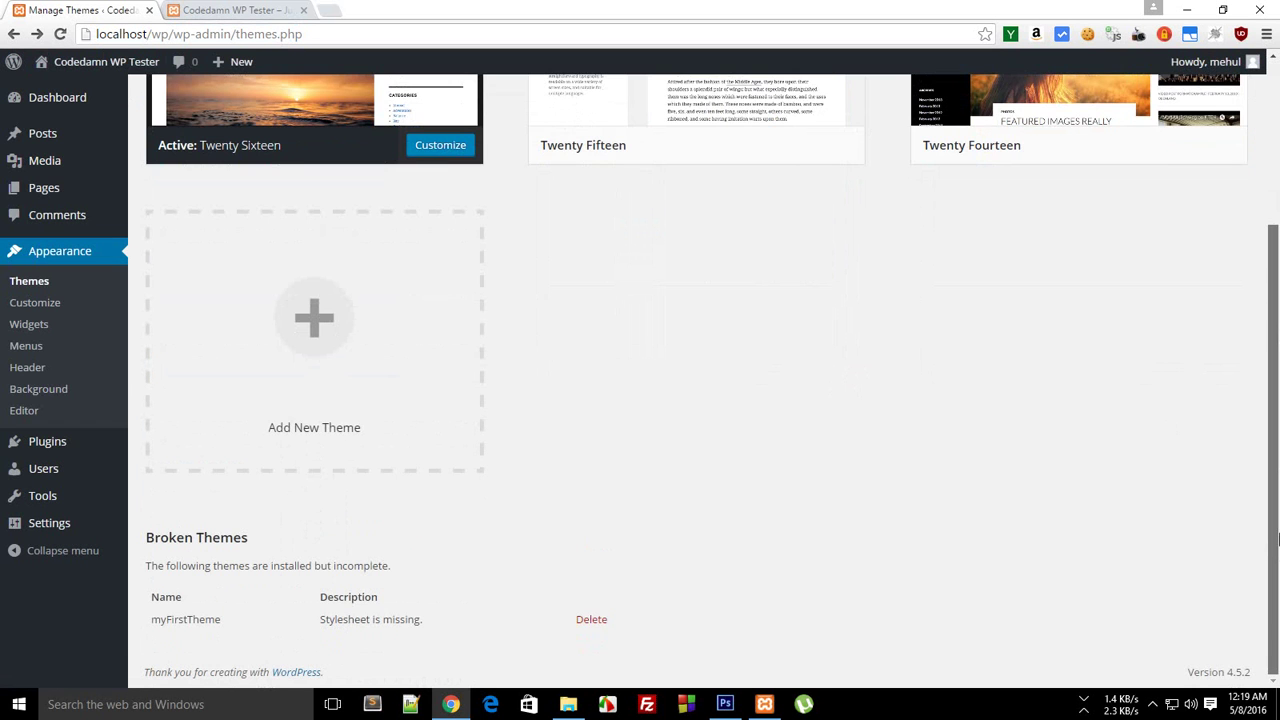
left_click_drag(684, 621, 164, 620)
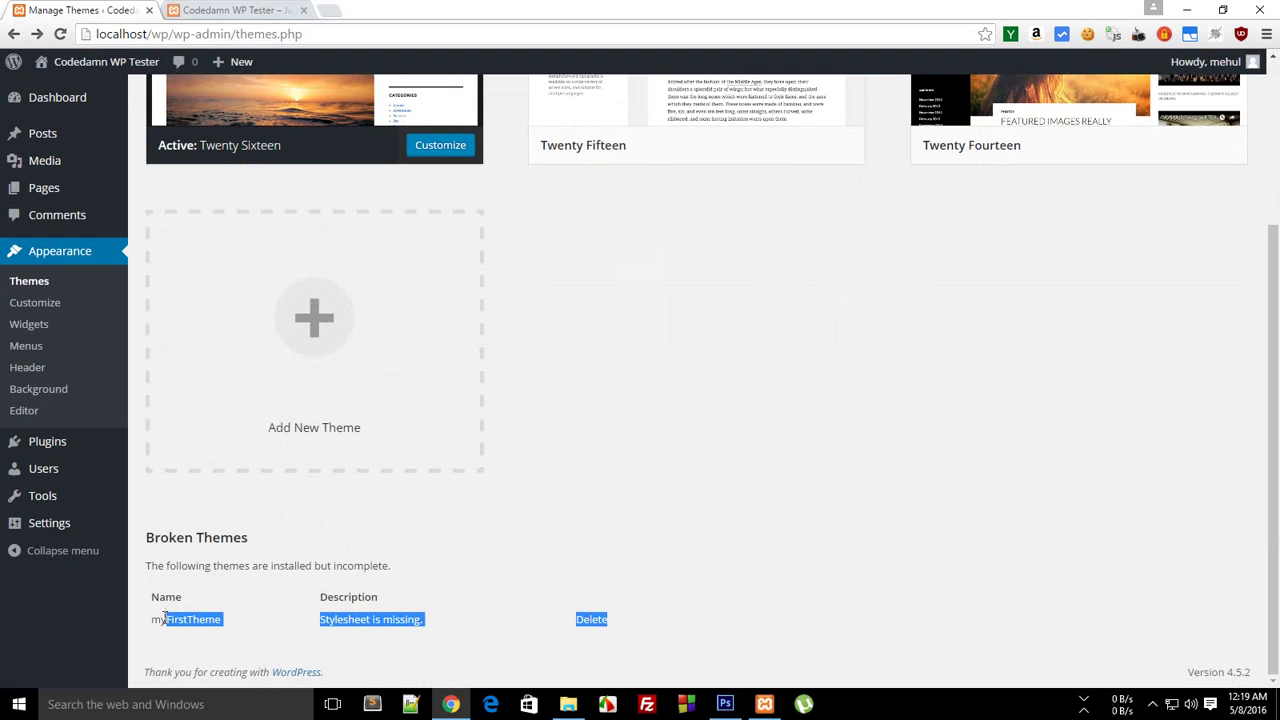
left_click(152, 624)
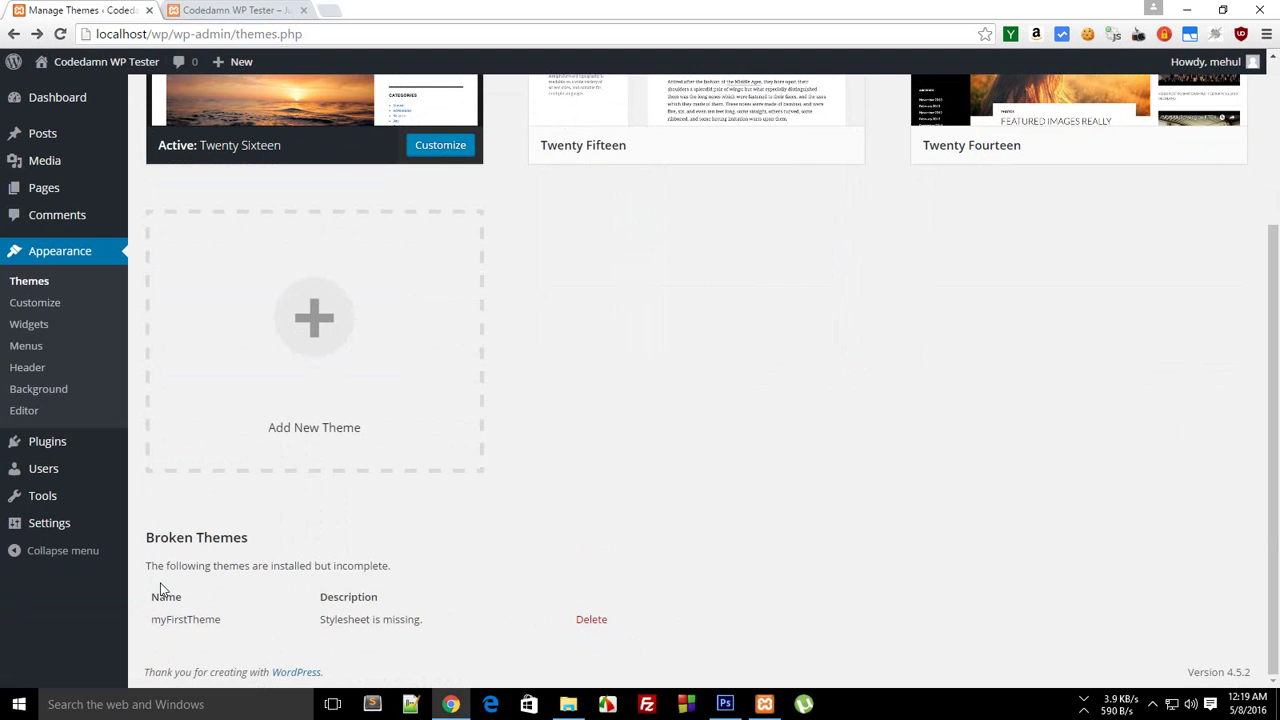
left_click_drag(149, 542, 256, 542)
triple_click(260, 565)
left_click(347, 577)
left_click_drag(324, 621, 431, 623)
left_click(433, 628)
Create an empty style.css in myFirstTheme, accept the extension change, then reload the WordPress Themes page.
key("alt+Tab")
right_click(347, 282)
mouse_move(451, 509)
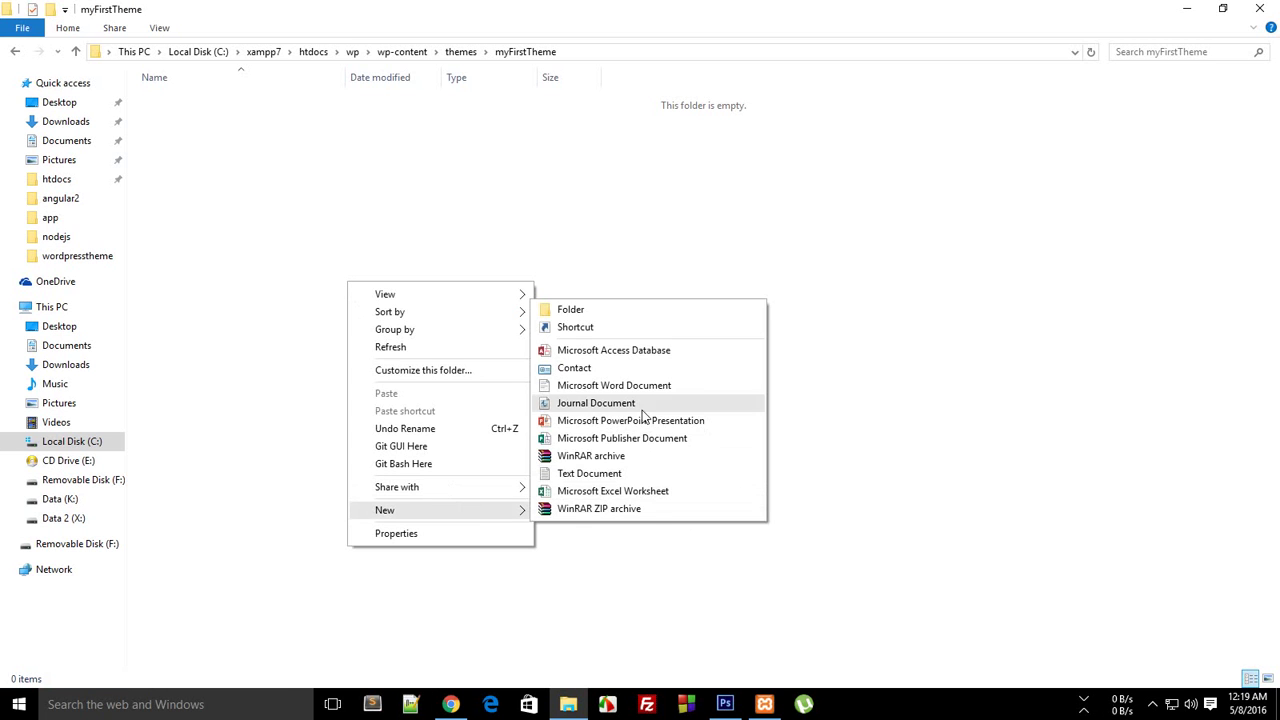
left_click(607, 481)
key("BackSpace")
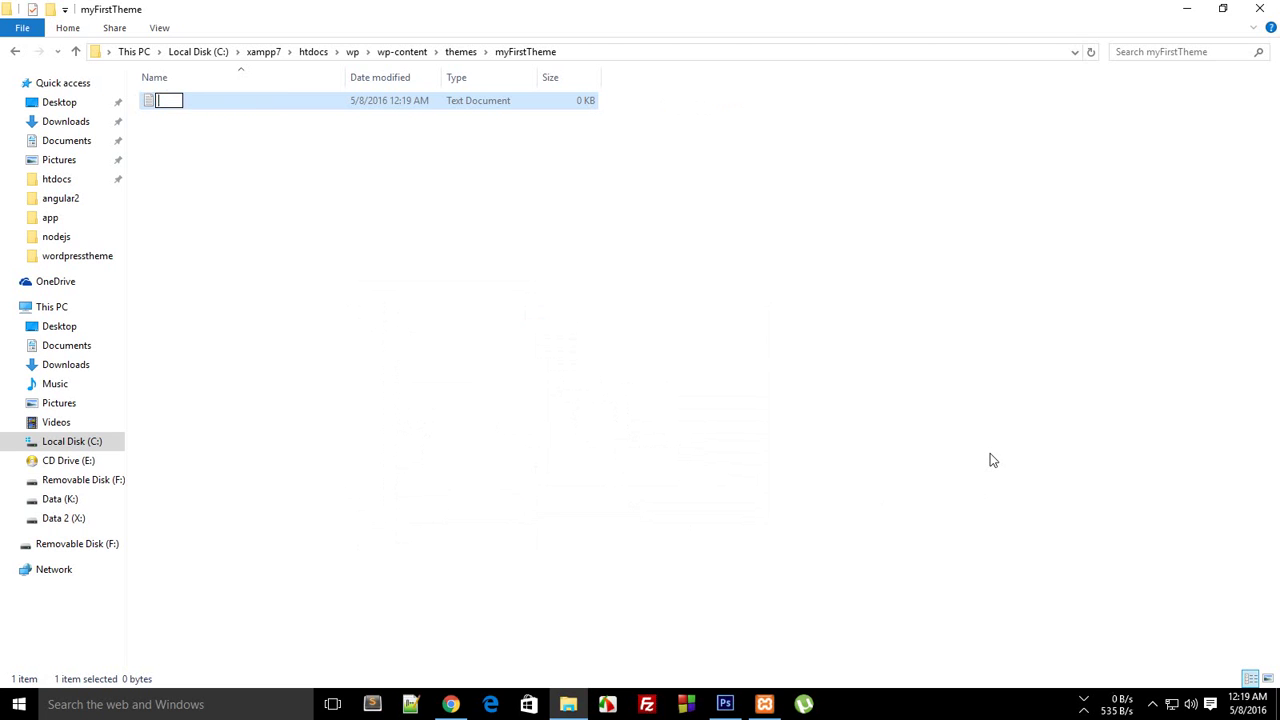
type("style.css")
key("Return")
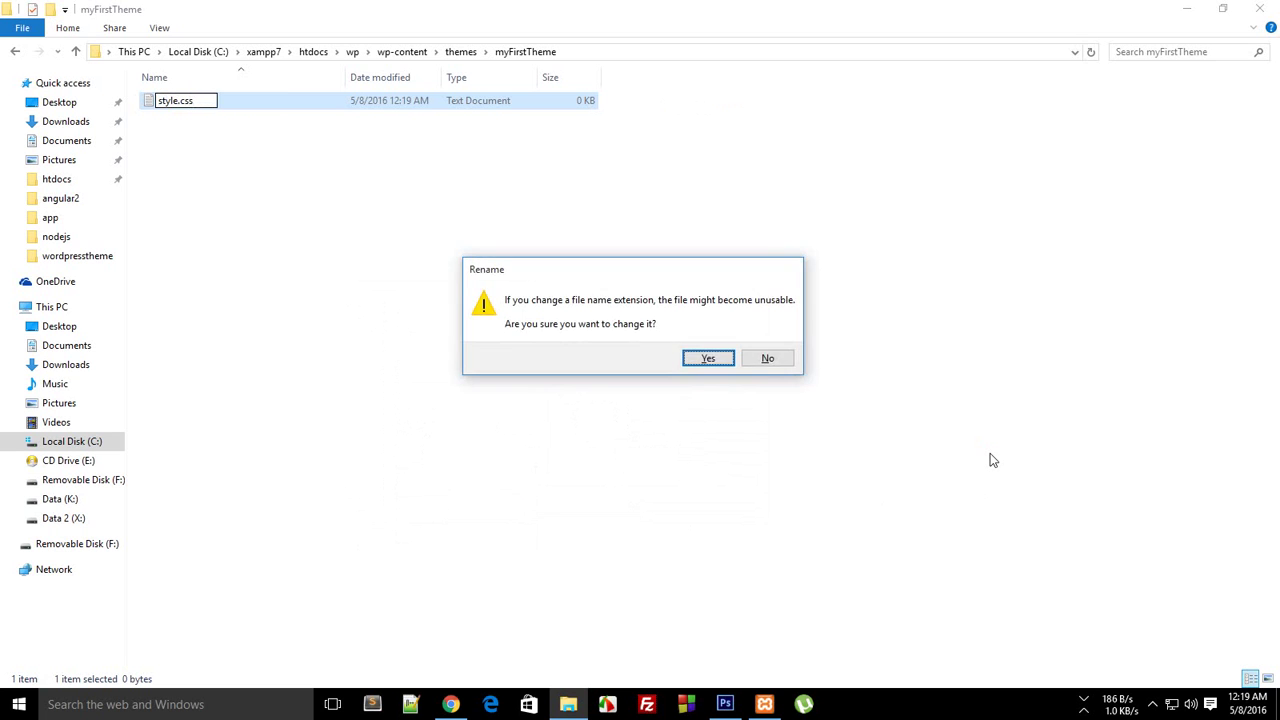
key("Return")
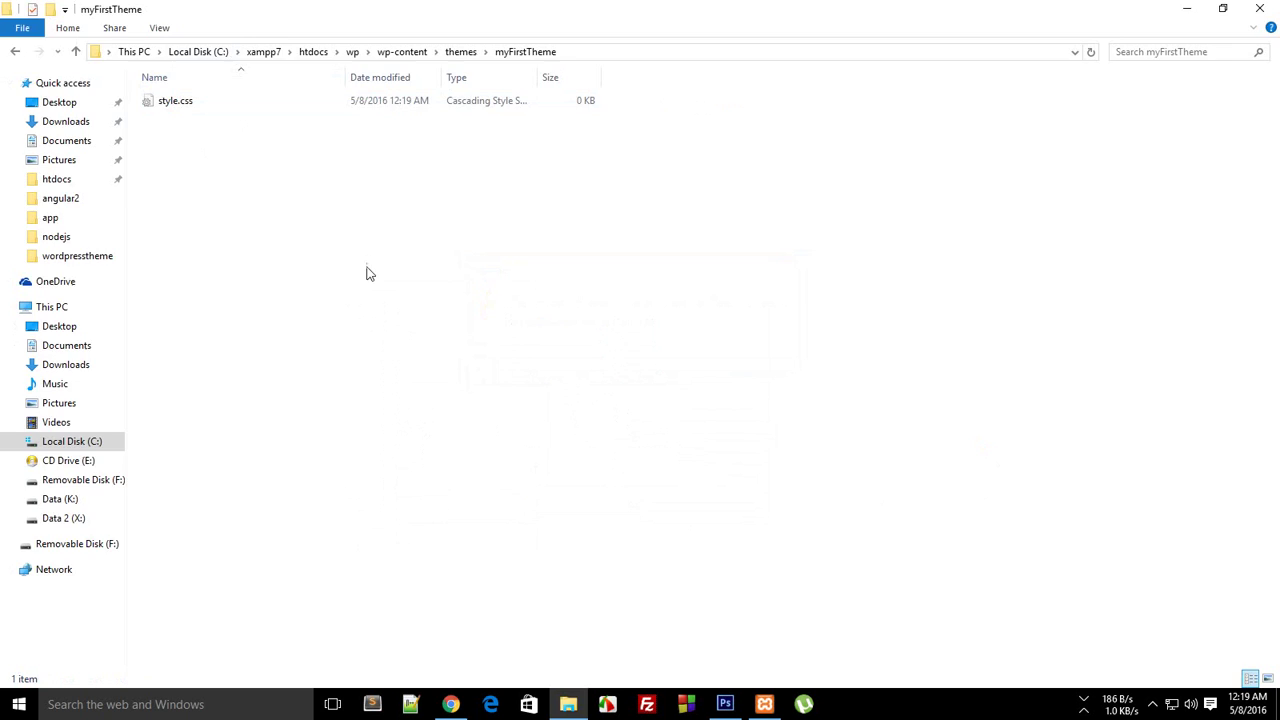
key("alt+Tab")
key("F5")
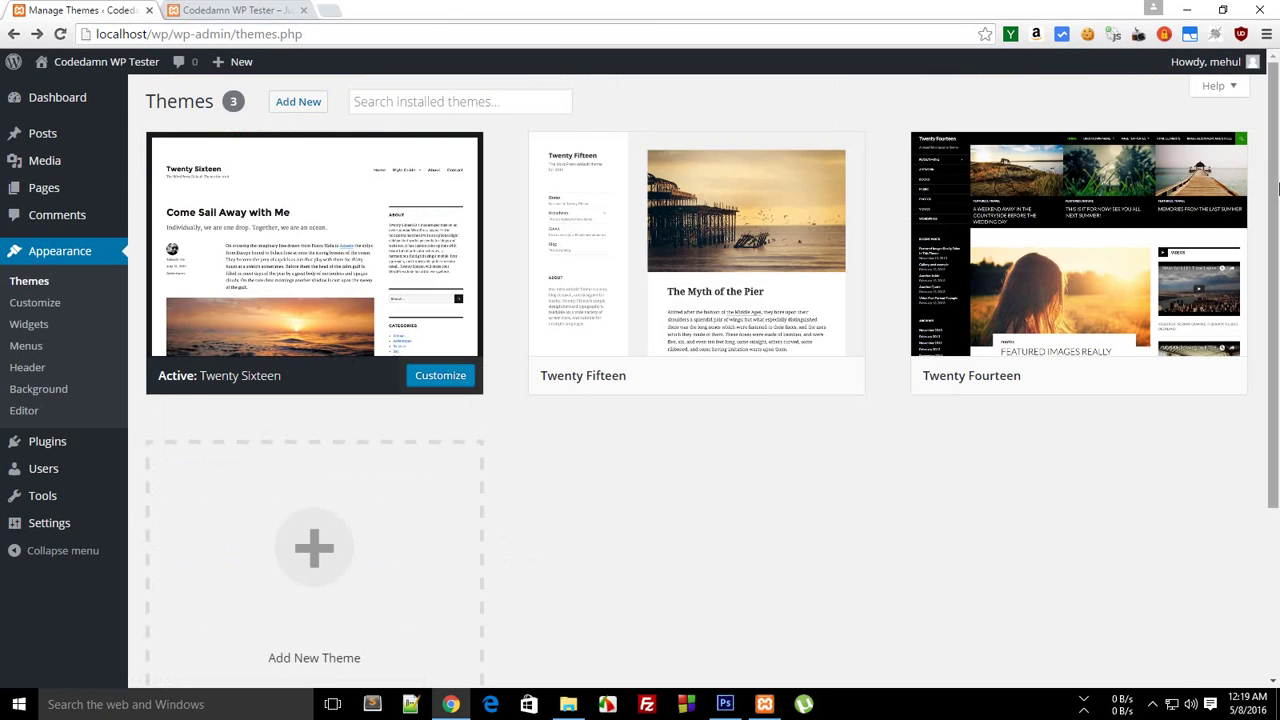
Scroll to Broken Themes and highlight the message that myFirstTheme's index.php template is missing.
scroll(1277, 453, "down", 4)
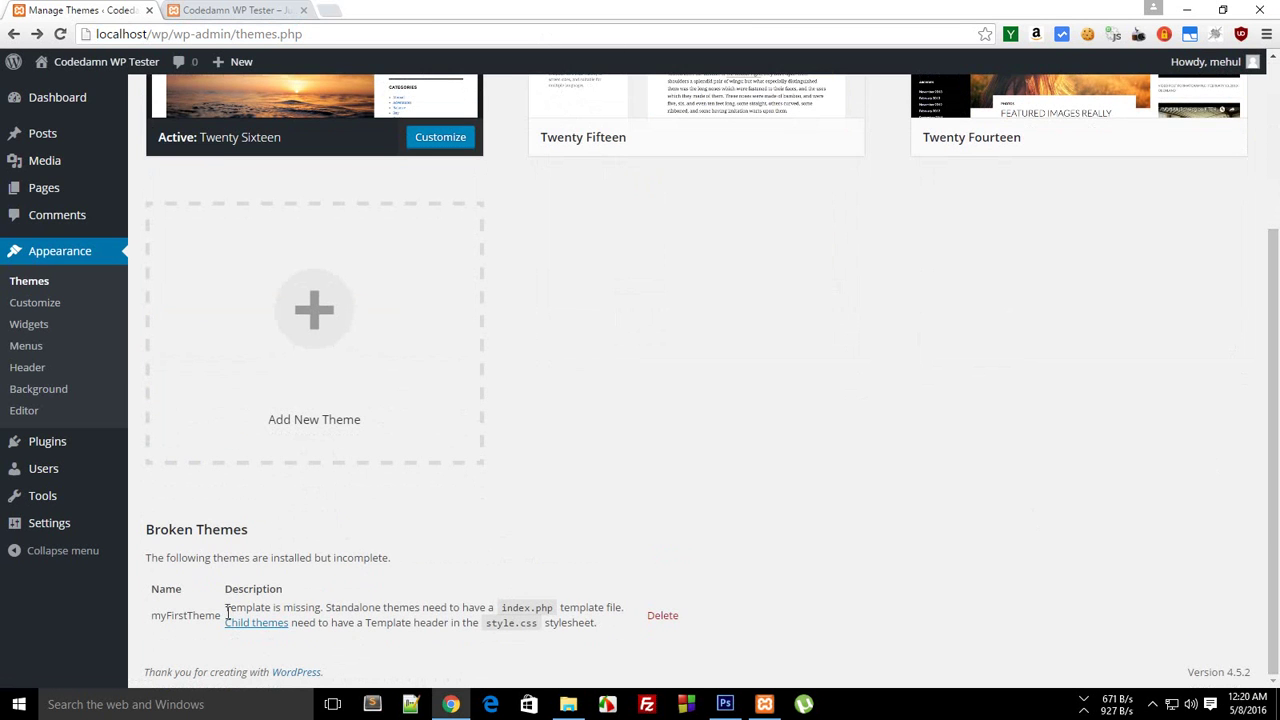
left_click_drag(224, 607, 546, 632)
left_click(457, 624)
Delete the spreadsheet file accidentally created in the myFirstTheme folder.
key("alt+Tab")
right_click(416, 419)
mouse_move(486, 648)
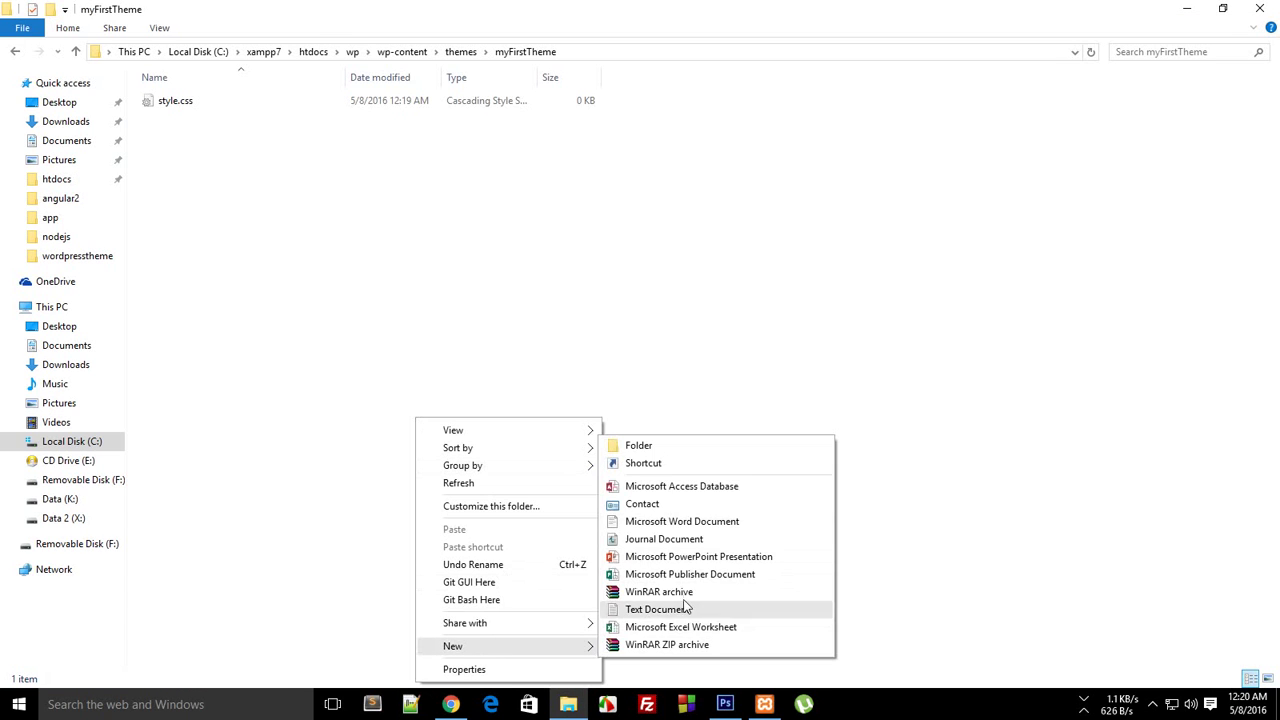
left_click(654, 626)
key("ctrl+a")
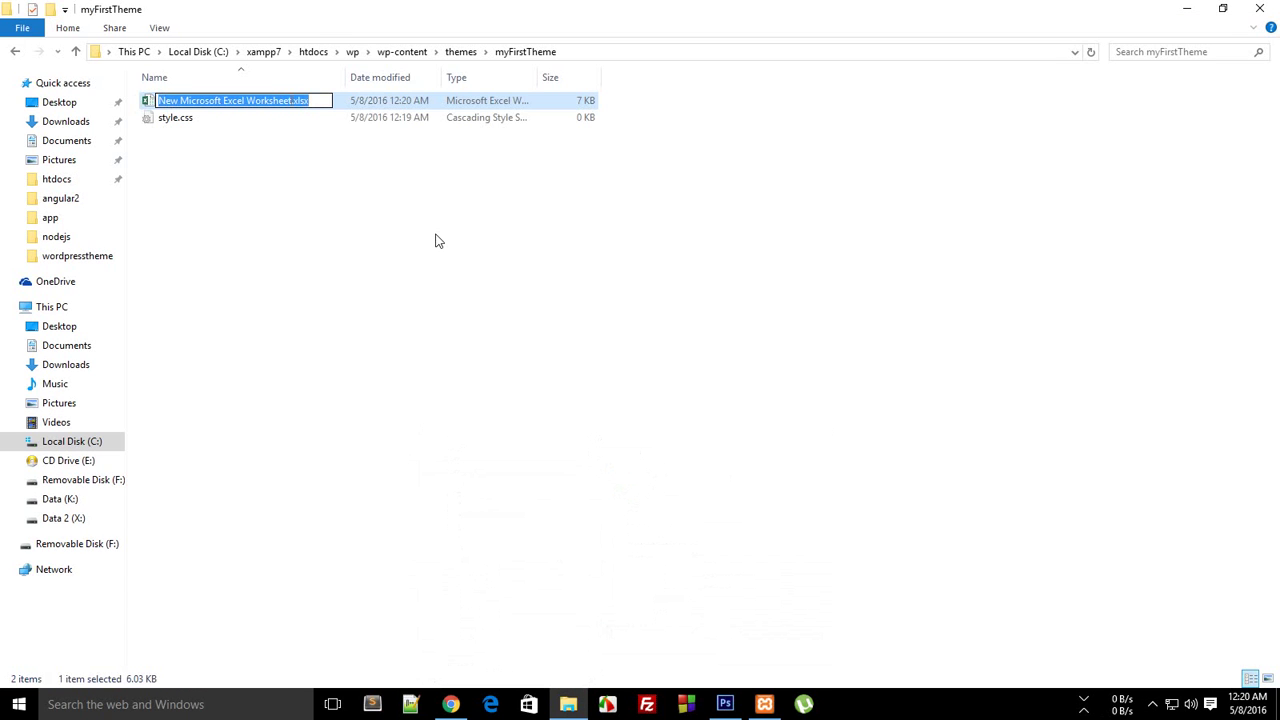
key("Delete")
key("Return")
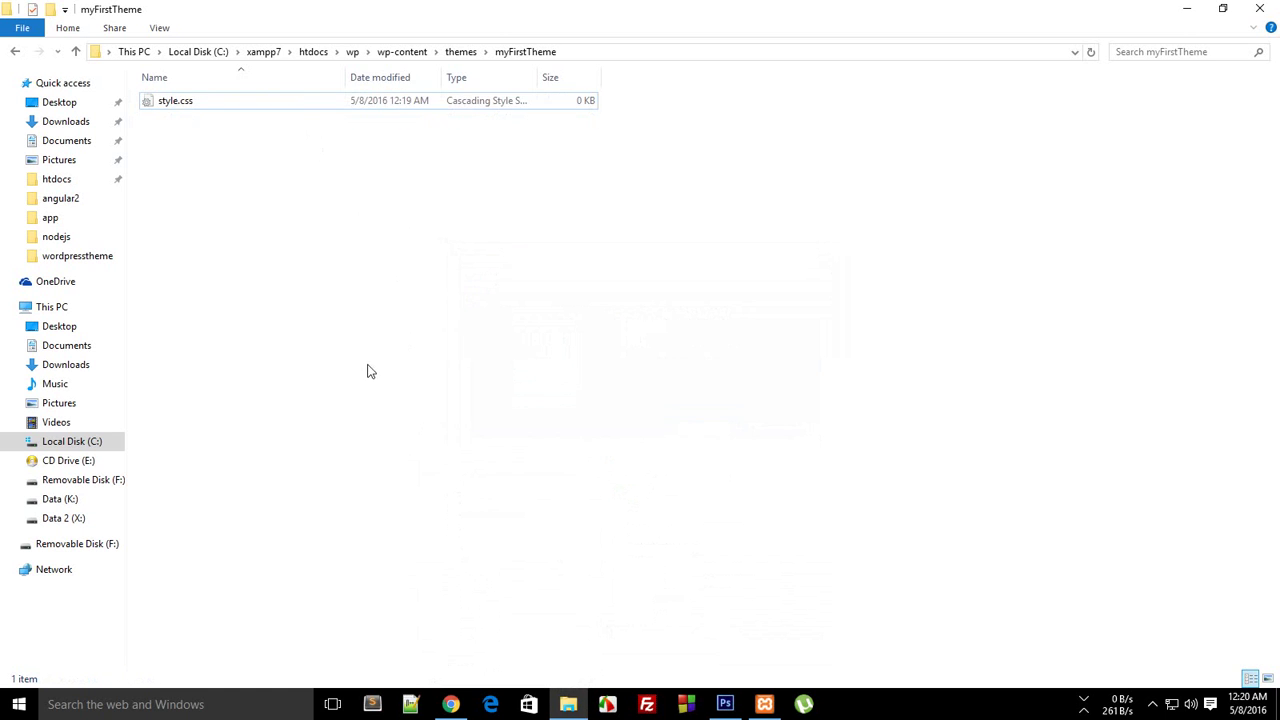
Create a blank text file in myFirstTheme named index.php.
right_click(362, 360)
mouse_move(449, 588)
left_click(644, 556)
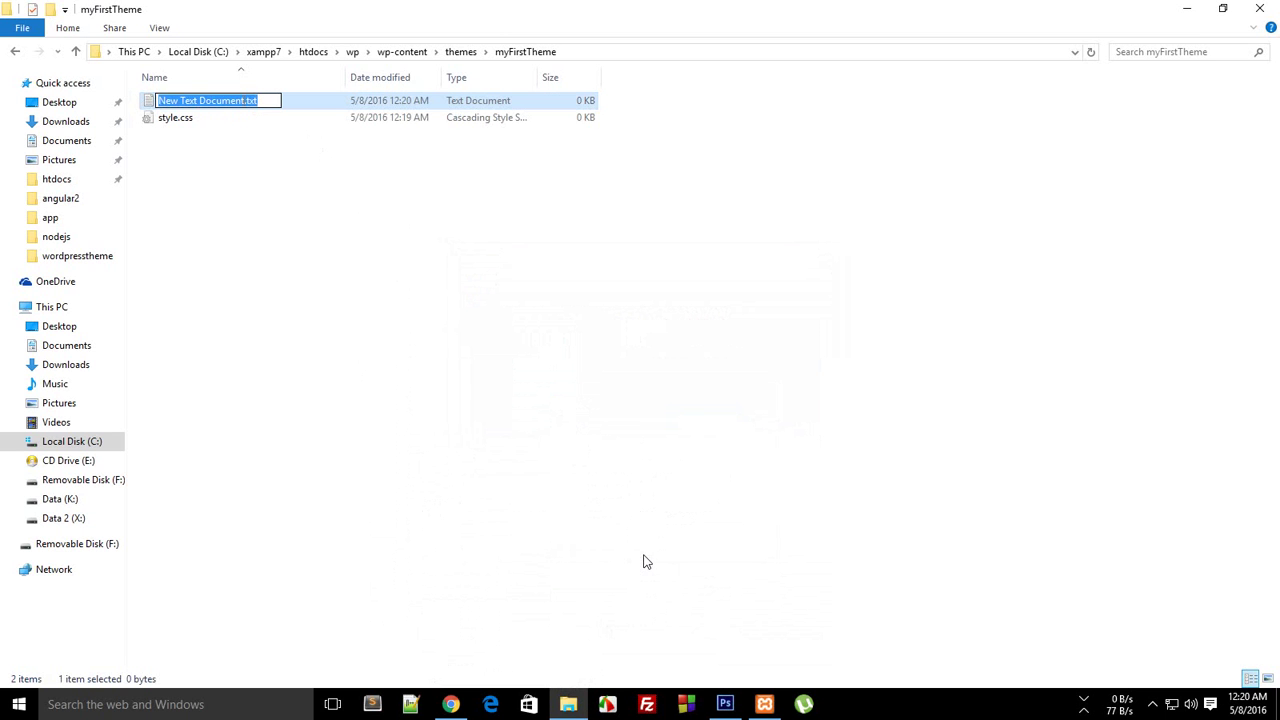
type("index.php")
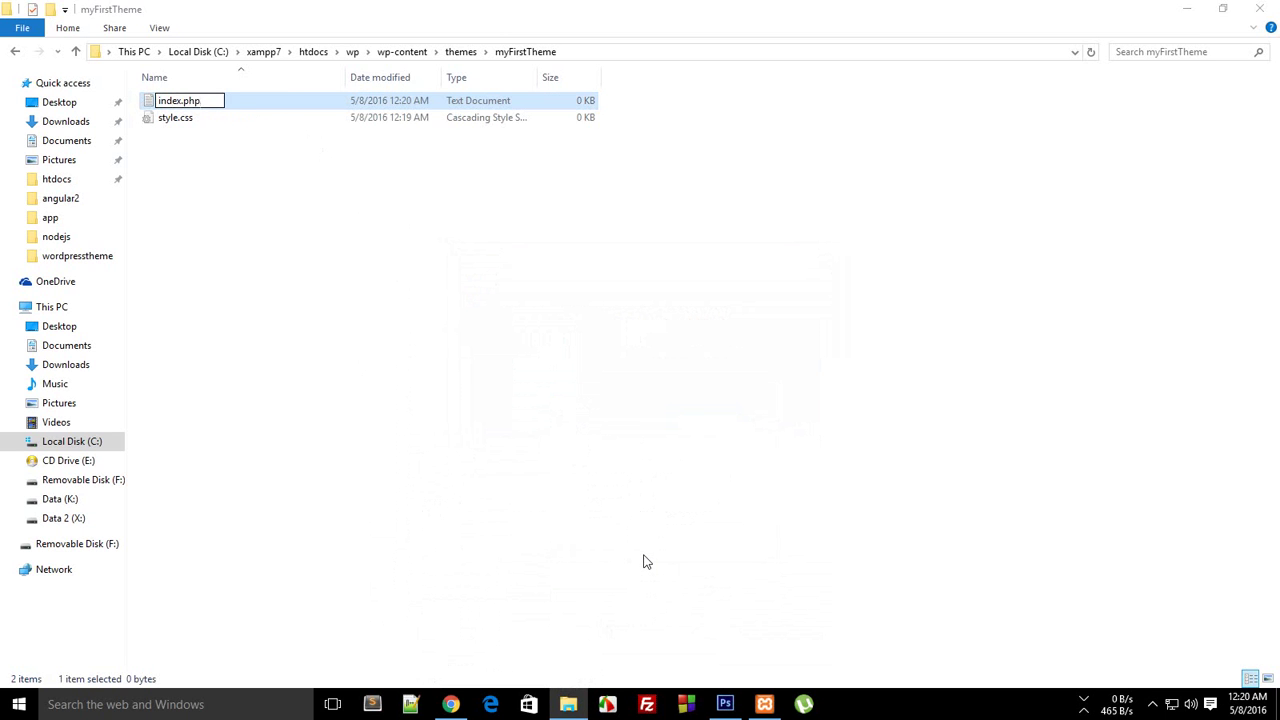
key("Return")
key("Return")
key("alt+Tab")
Reload the Themes page and activate myFirstTheme from its theme card.
left_click(356, 34)
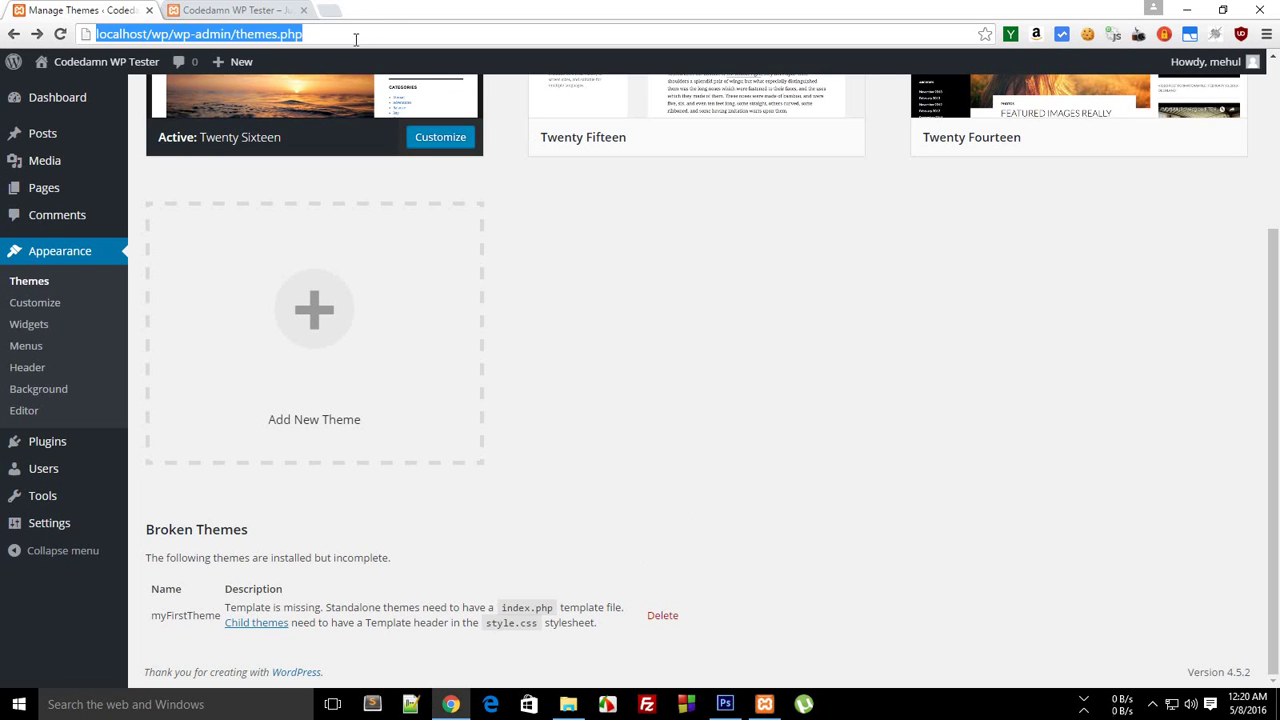
key("Return")
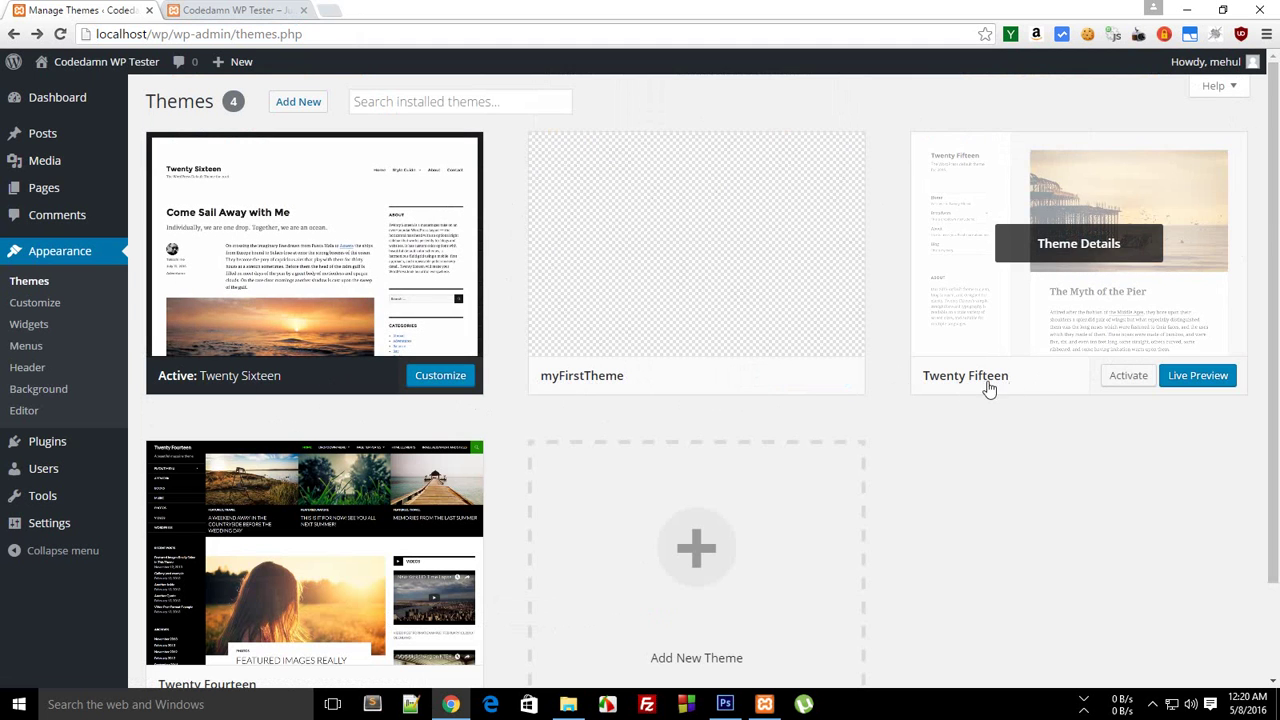
scroll(988, 388, "down", 1)
scroll(700, 390, "up", 1)
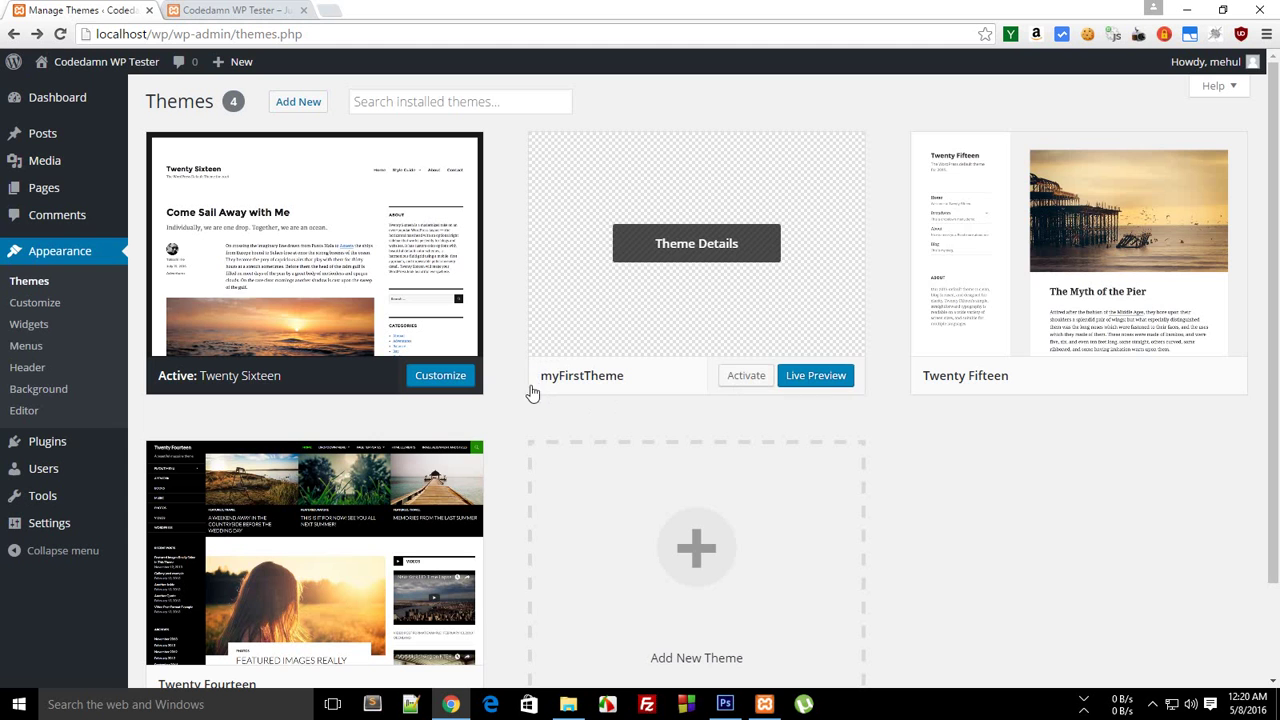
left_click(741, 385)
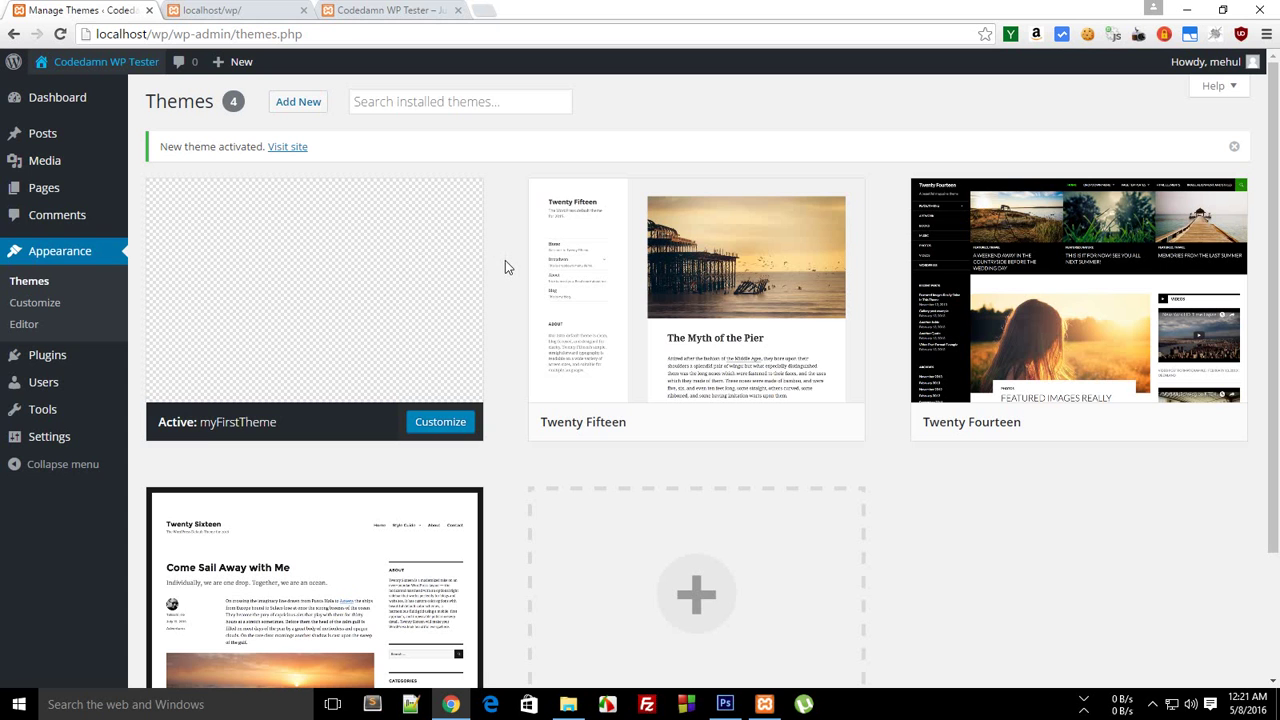
Confirm myFirstTheme holds only index.php and style.css, ending on the Themes page showing it active.
left_click(568, 704)
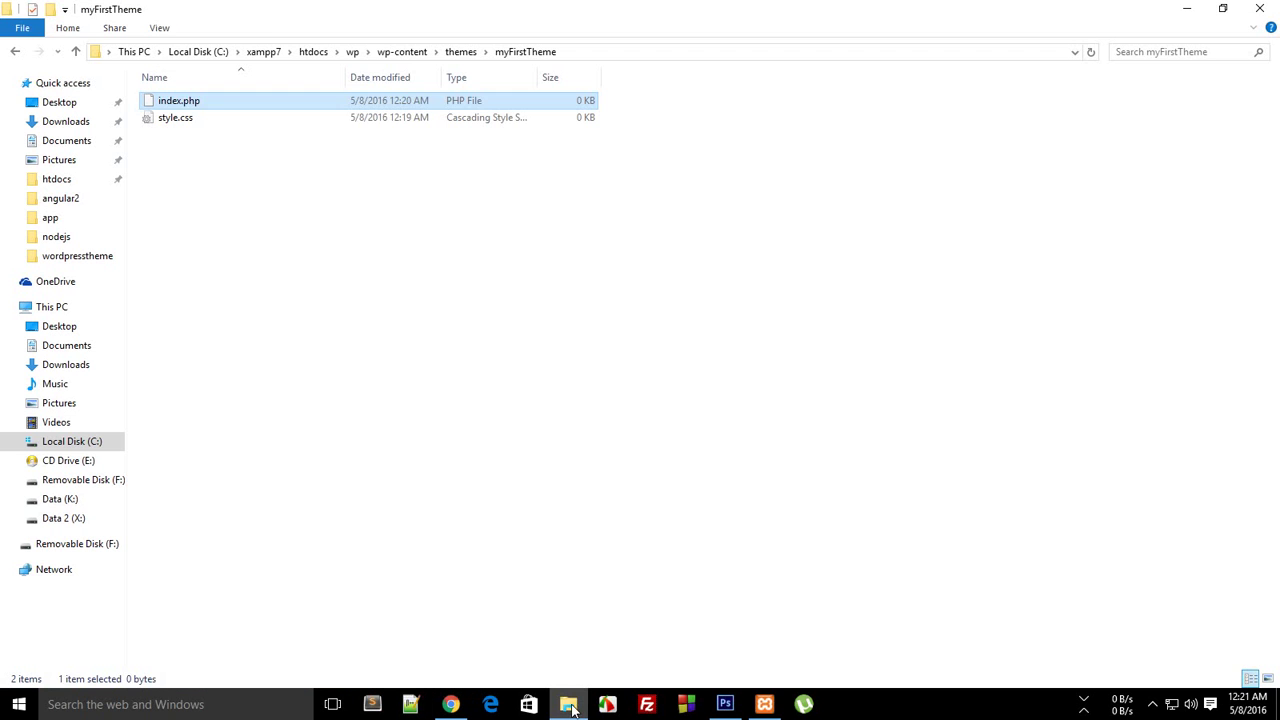
left_click(484, 482)
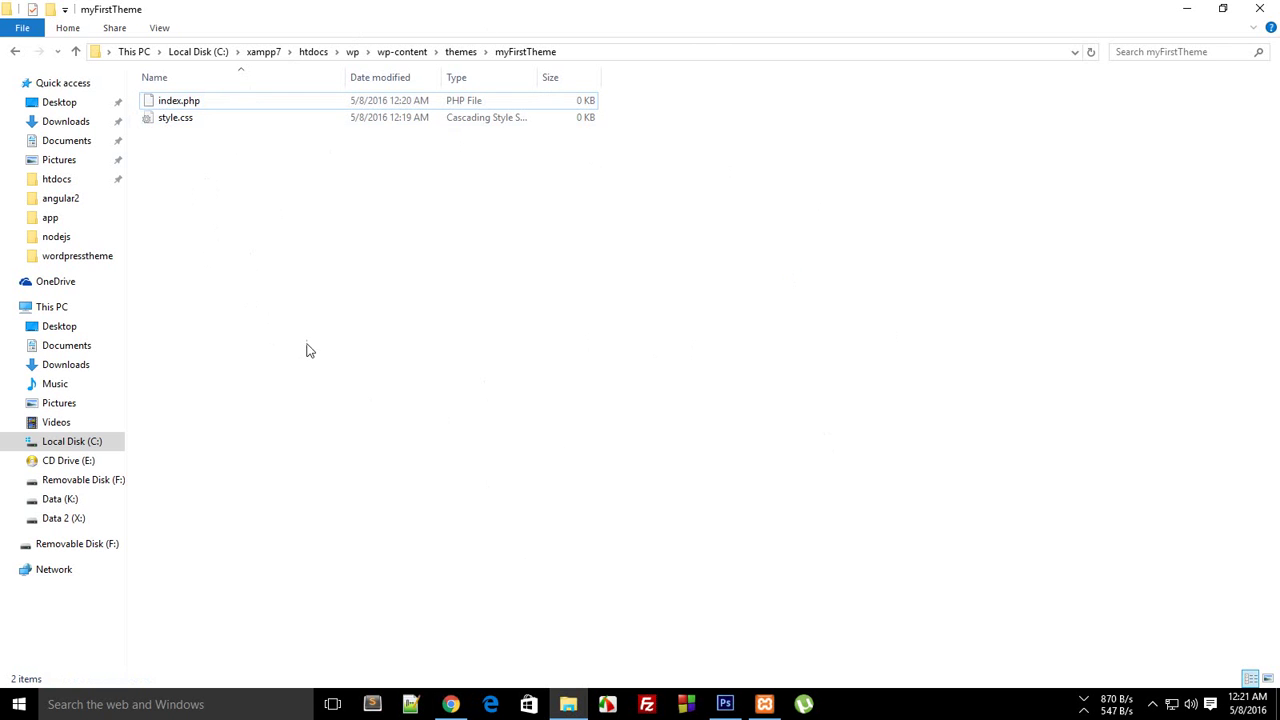
key("alt+Tab")
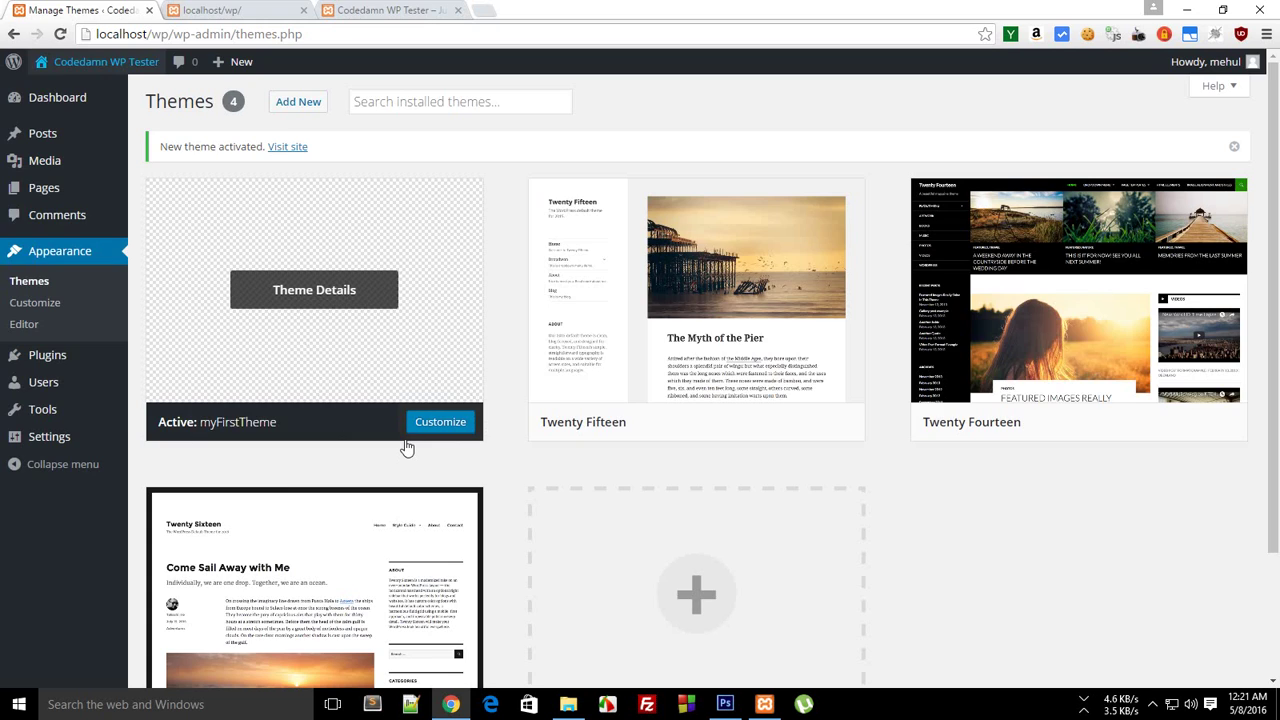
key("alt+Tab")
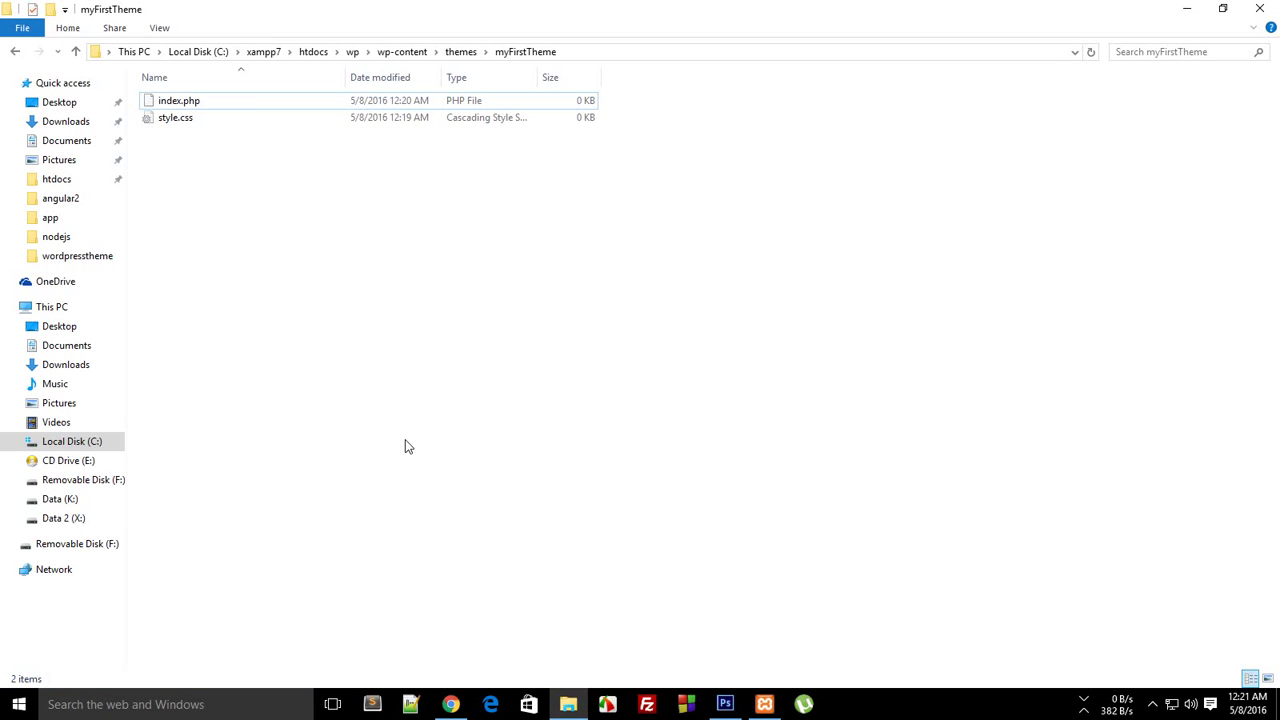
key("alt+Tab")
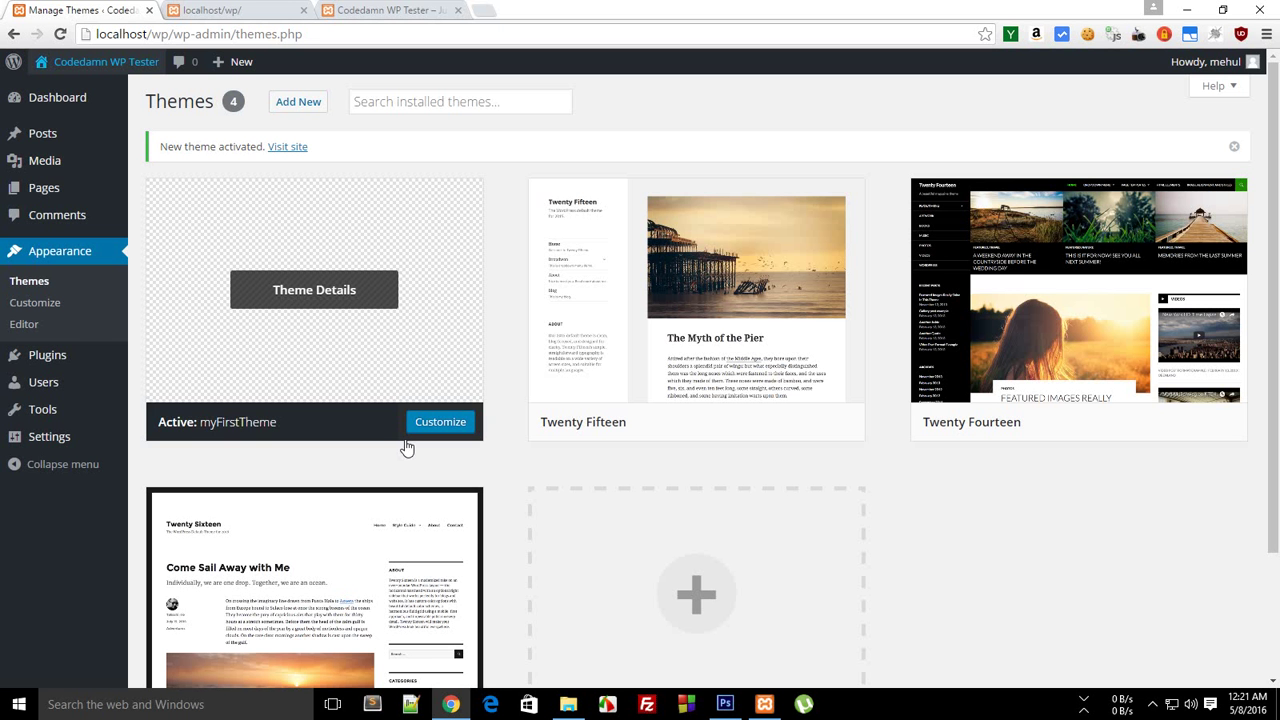